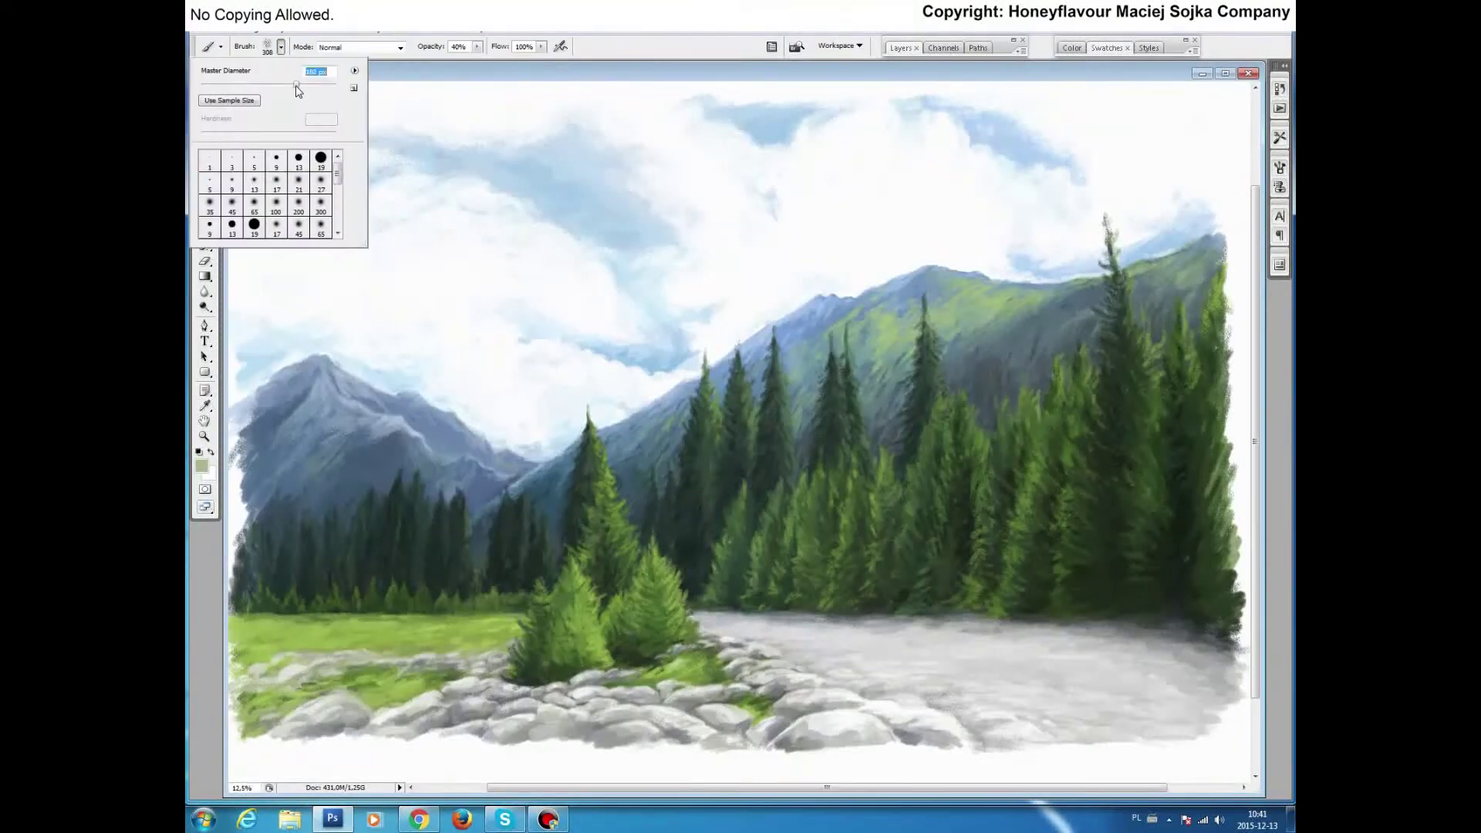
Step: Paint white snow over the left mountain's peak, slopes and ridge
mouse_move(270, 386)
mouse_down()
mouse_move(318, 362)
mouse_move(263, 416)
mouse_up()
mouse_move(312, 367)
mouse_down()
mouse_move(258, 451)
mouse_move(332, 363)
mouse_move(310, 405)
mouse_move(334, 390)
mouse_move(339, 432)
mouse_move(282, 386)
mouse_move(262, 397)
mouse_move(279, 452)
mouse_move(347, 428)
mouse_move(374, 463)
mouse_up()
drag(286, 456, 356, 473)
mouse_move(262, 486)
mouse_down()
mouse_move(409, 424)
mouse_move(455, 459)
mouse_move(360, 457)
mouse_up()
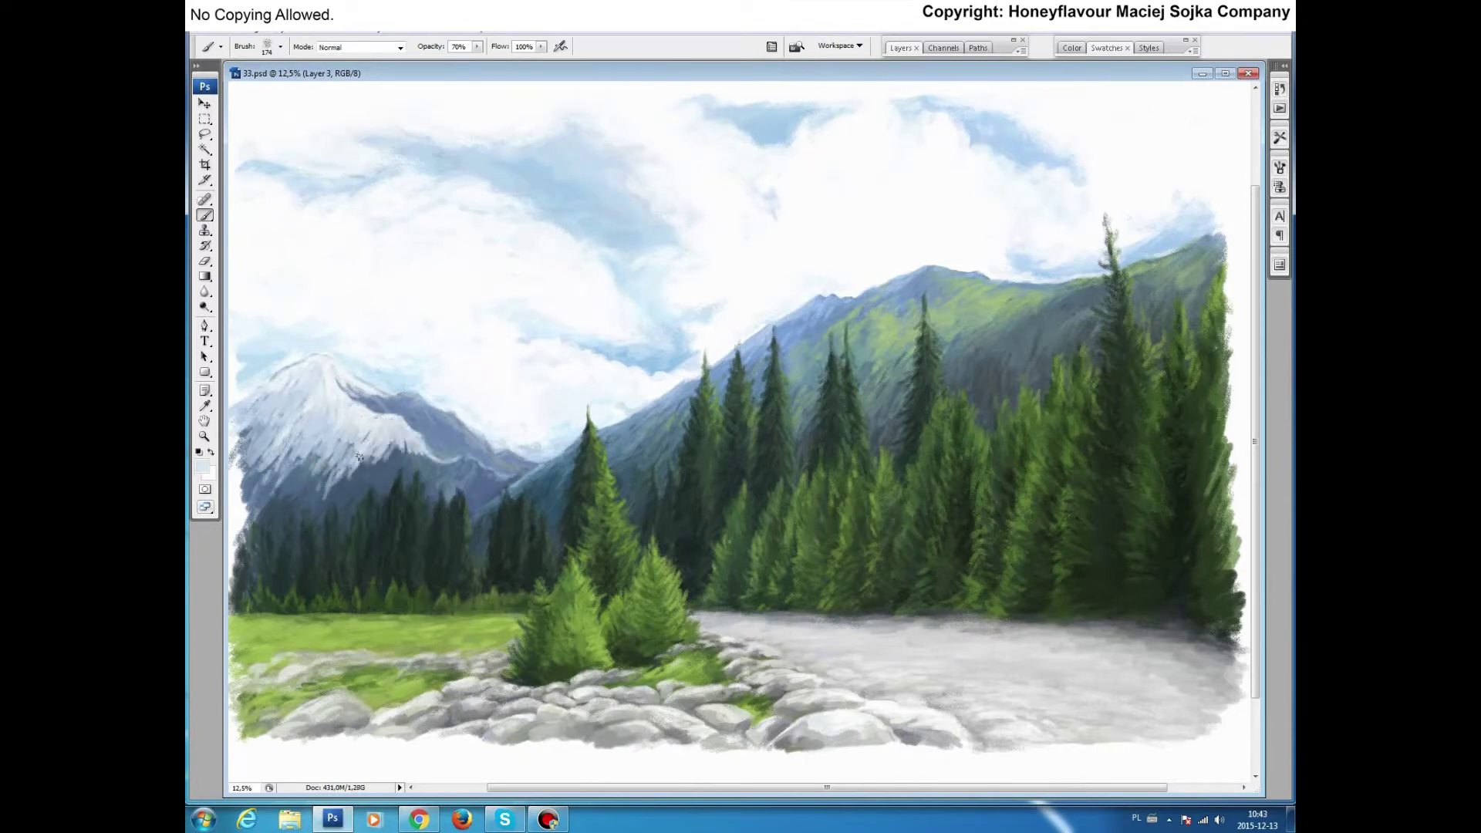
mouse_move(433, 414)
mouse_down()
mouse_move(378, 397)
mouse_move(451, 441)
mouse_move(433, 467)
mouse_move(354, 496)
mouse_up()
Step: With a larger brush, add snow along the right ridge and left flank
key(bracketright)
mouse_move(387, 425)
mouse_down()
mouse_move(408, 463)
mouse_move(513, 478)
mouse_up()
mouse_move(447, 420)
mouse_down()
mouse_move(502, 463)
mouse_move(420, 428)
mouse_move(501, 466)
mouse_move(424, 486)
mouse_move(504, 458)
mouse_move(443, 506)
mouse_up()
drag(513, 505, 473, 479)
mouse_move(317, 451)
mouse_down()
mouse_move(285, 482)
mouse_move(236, 428)
mouse_move(308, 532)
mouse_move(351, 509)
mouse_move(390, 579)
mouse_up()
Step: Sample a near-white tone and paint snow onto the left forest trees with a smaller brush
alt+click(400, 479)
key(bracketleft)
alt+click(386, 544)
drag(399, 505, 394, 555)
Step: With a smaller brush, paint white snow onto the left forest trees and brighten them
key(bracketleft)
mouse_move(421, 465)
mouse_down()
mouse_move(427, 532)
mouse_move(393, 590)
mouse_up()
alt+click(394, 549)
alt+click(416, 493)
drag(420, 494, 416, 533)
mouse_move(401, 498)
mouse_down()
mouse_move(361, 540)
mouse_move(376, 600)
mouse_up()
Step: Extend the snowy trees downward, shade them dark grey, and brighten their left edge
alt+click(362, 540)
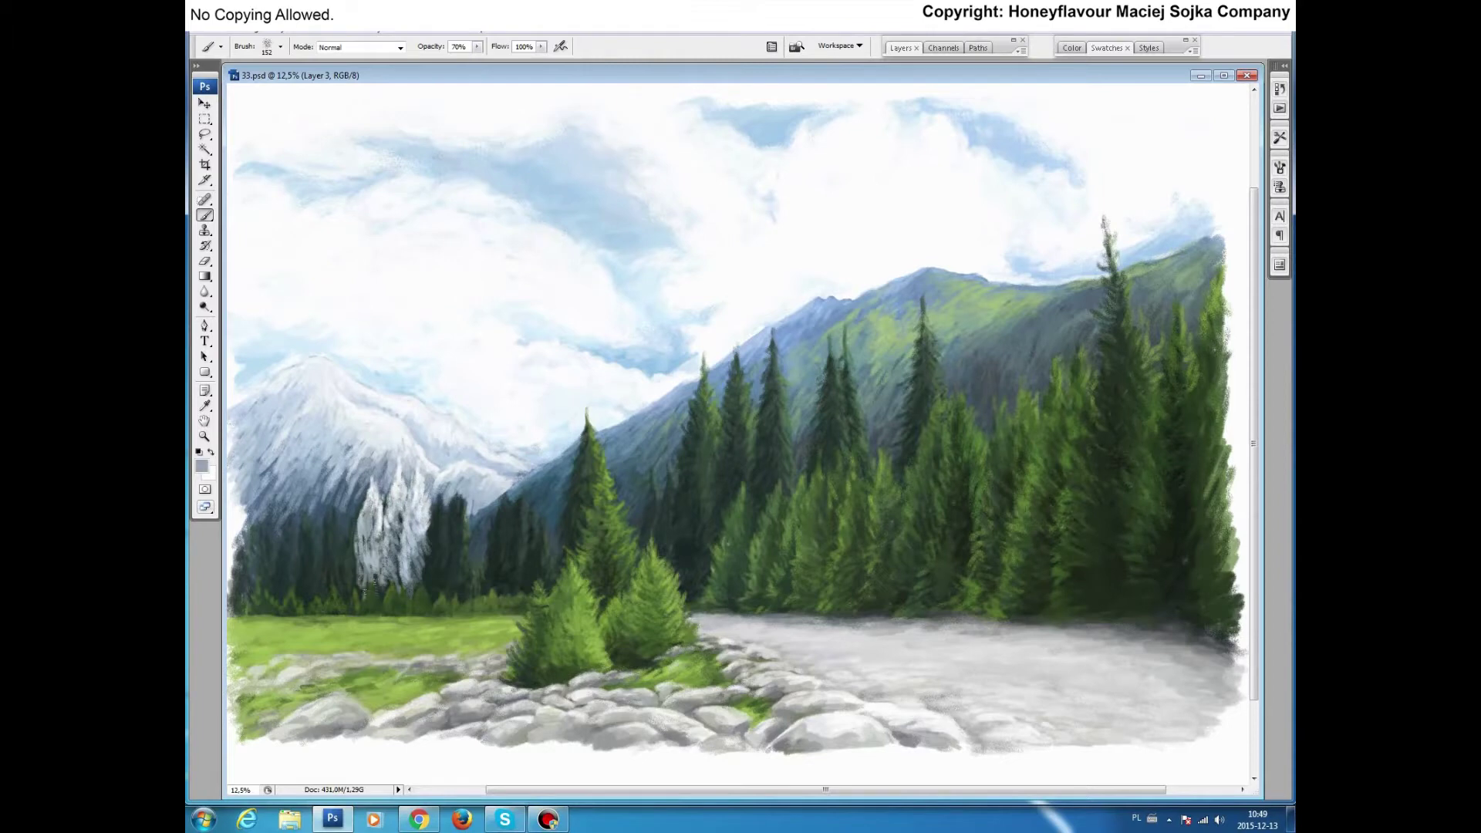
mouse_move(365, 525)
mouse_down()
mouse_move(365, 598)
mouse_move(386, 590)
mouse_up()
drag(402, 540, 397, 583)
alt+click(378, 590)
drag(376, 546, 375, 572)
alt+click(364, 497)
drag(363, 501, 346, 599)
Step: Whiten more trees toward the left, including the leftmost trees
alt+click(348, 560)
mouse_move(374, 497)
mouse_down()
mouse_move(358, 549)
mouse_move(327, 579)
mouse_up()
alt+click(328, 571)
mouse_move(330, 513)
mouse_down()
mouse_move(316, 598)
mouse_move(339, 548)
mouse_move(347, 595)
mouse_move(303, 598)
mouse_move(305, 565)
mouse_move(309, 609)
mouse_up()
alt+click(305, 578)
alt+click(309, 555)
drag(309, 494, 290, 594)
Step: Paint snowy trees at the far left with light and grey-blue tones
alt+click(293, 555)
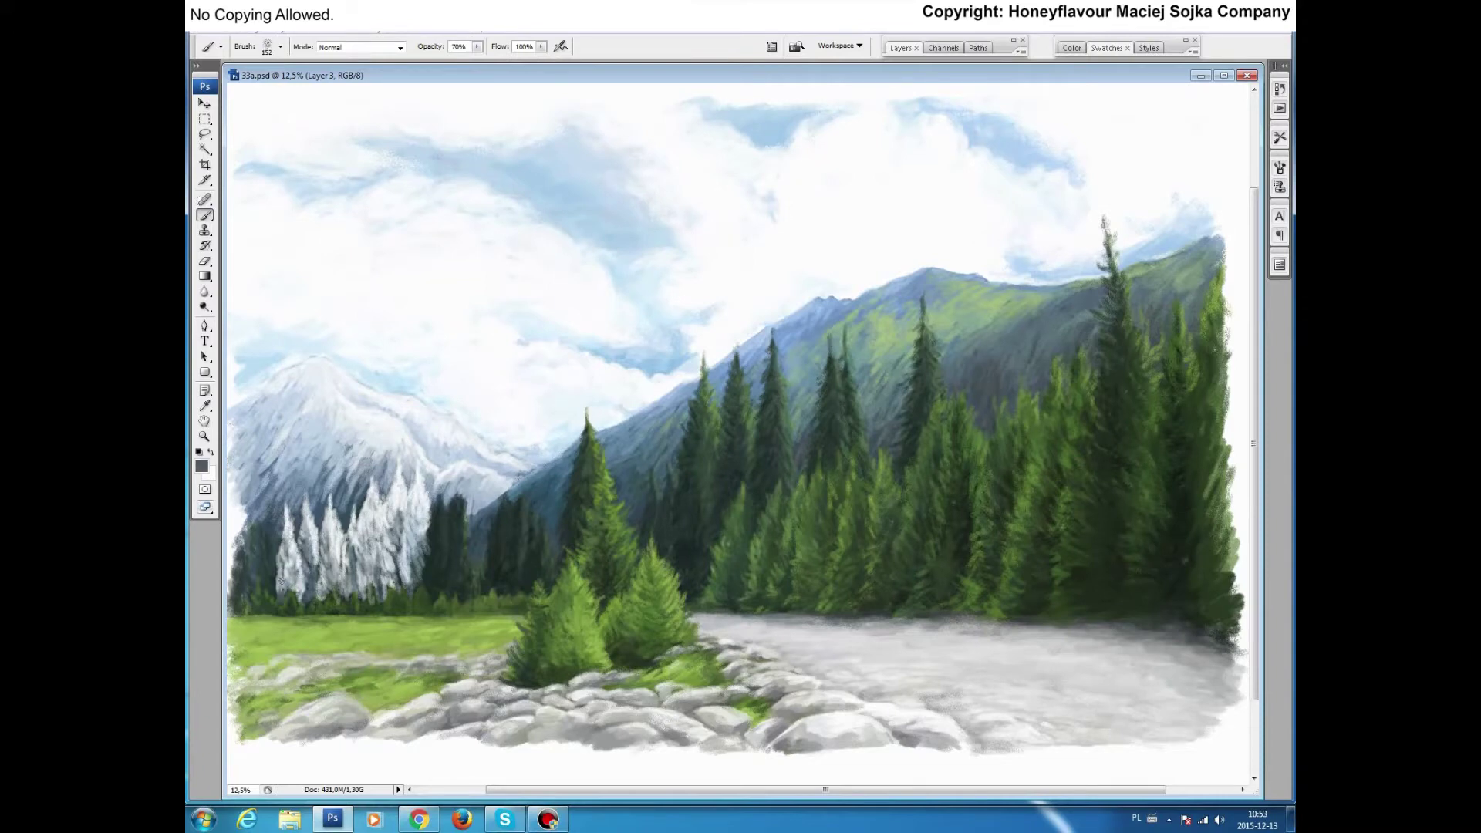
drag(278, 532, 267, 594)
alt+click(274, 571)
mouse_move(259, 539)
mouse_down()
mouse_move(241, 598)
mouse_move(250, 548)
mouse_up()
alt+click(248, 571)
Step: Paint snow onto the trees on the right-hand side of the forest
mouse_move(441, 489)
mouse_down()
mouse_move(432, 583)
mouse_move(452, 529)
mouse_move(448, 594)
mouse_move(467, 552)
mouse_move(476, 590)
mouse_move(457, 555)
mouse_up()
alt+click(435, 540)
alt+click(436, 540)
alt+click(451, 540)
drag(459, 509, 463, 594)
alt+click(457, 502)
alt+click(454, 555)
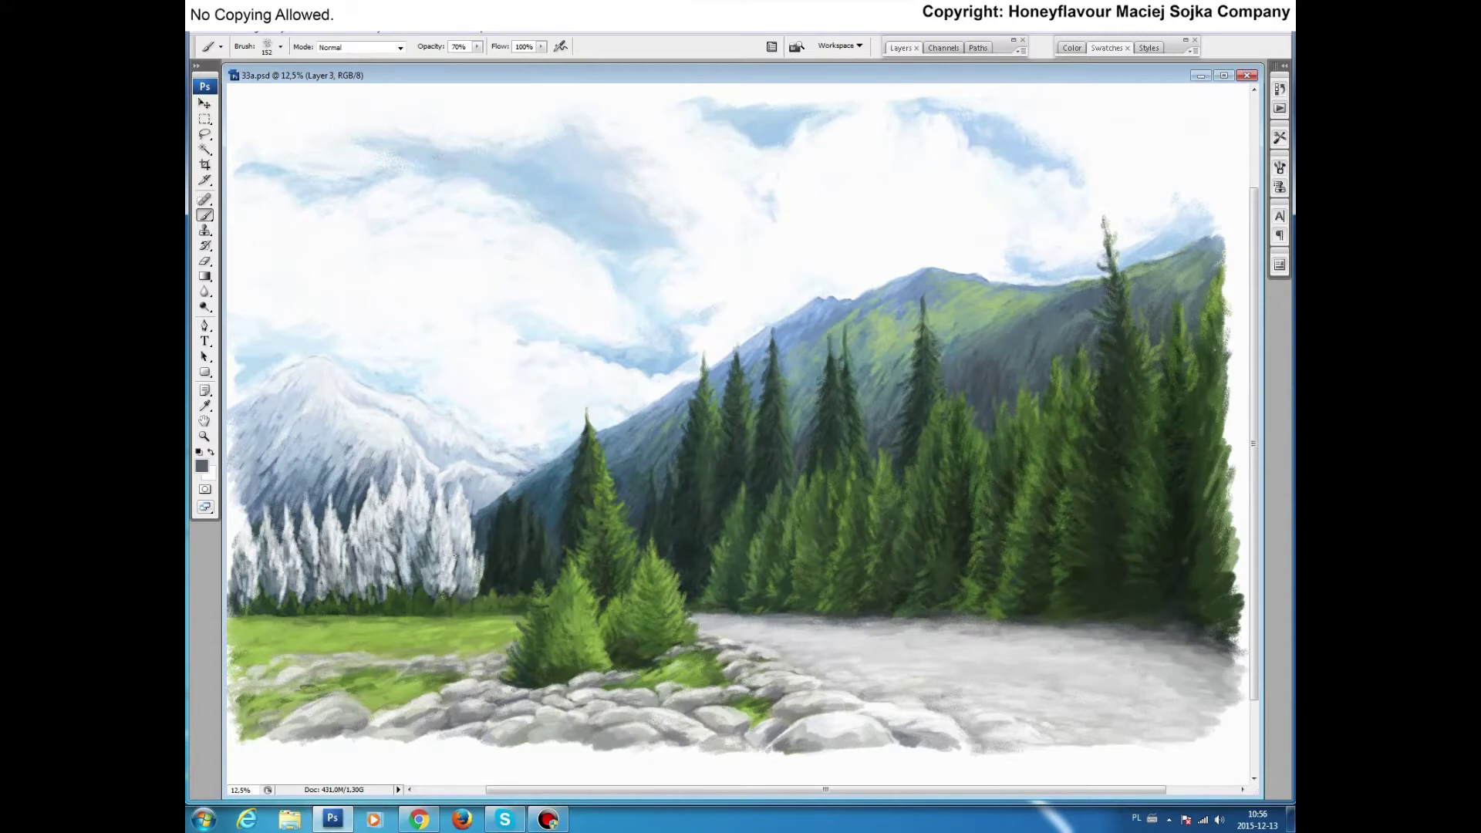
Step: Add a new snowy tree further right with bright and dark tones
drag(496, 528, 492, 588)
mouse_move(501, 494)
mouse_down()
mouse_move(482, 593)
mouse_move(496, 562)
mouse_move(496, 574)
mouse_up()
alt+click(498, 513)
alt+click(494, 540)
mouse_move(518, 490)
mouse_down()
mouse_move(514, 587)
mouse_move(525, 589)
mouse_move(521, 544)
mouse_move(544, 537)
mouse_move(549, 587)
mouse_up()
alt+click(519, 533)
alt+click(514, 532)
Step: Paint snow along the mountain ridge and slope above the right trees
drag(501, 495, 475, 524)
drag(525, 482, 573, 452)
drag(493, 506, 478, 543)
alt+click(484, 544)
alt+click(521, 486)
mouse_move(524, 497)
mouse_down()
mouse_move(571, 459)
mouse_move(548, 550)
mouse_up()
alt+click(549, 494)
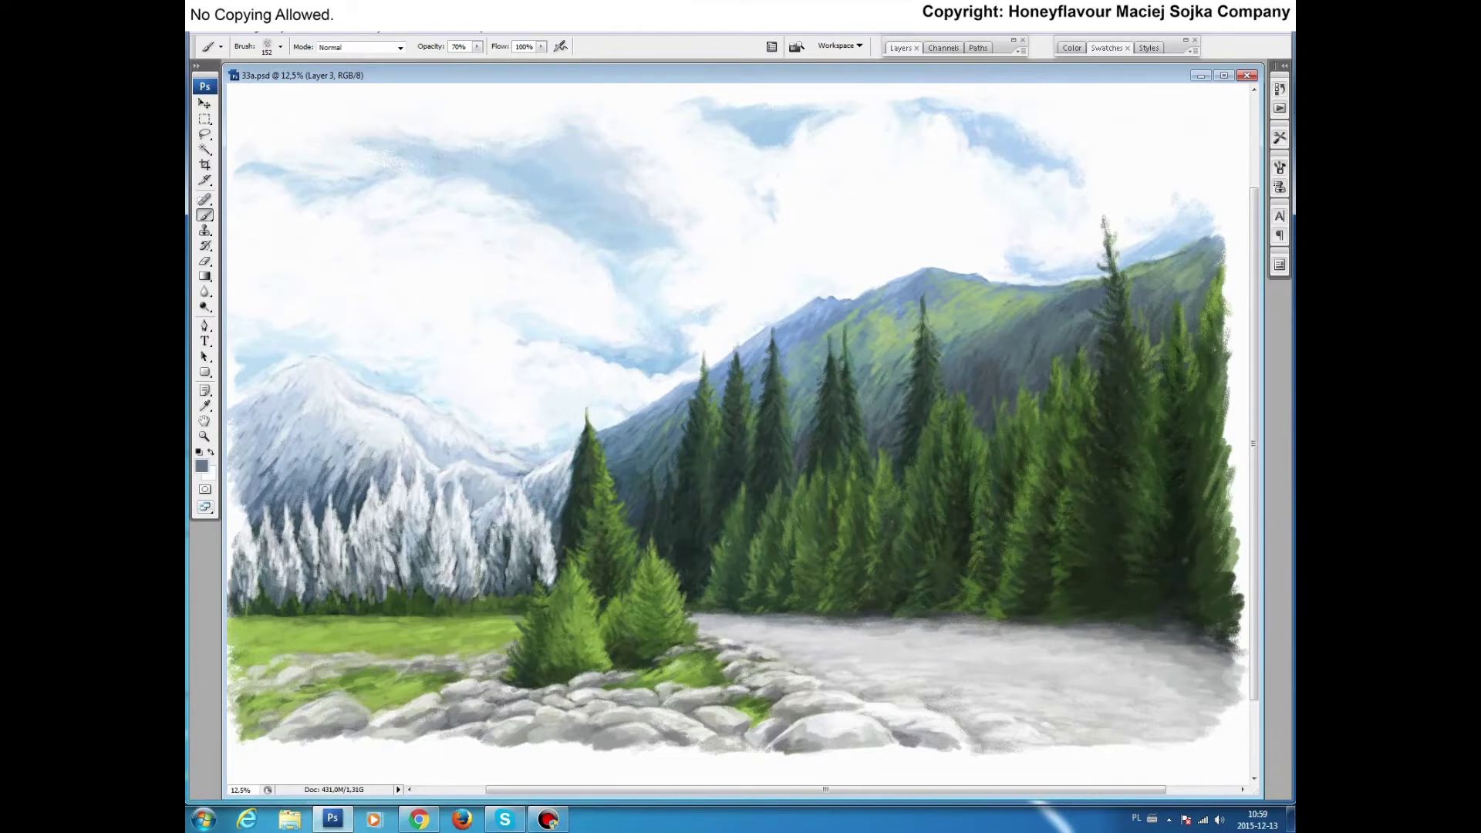
Step: Add a frosty band along the base of the trees
mouse_move(472, 604)
mouse_down()
mouse_move(540, 588)
mouse_move(500, 593)
mouse_up()
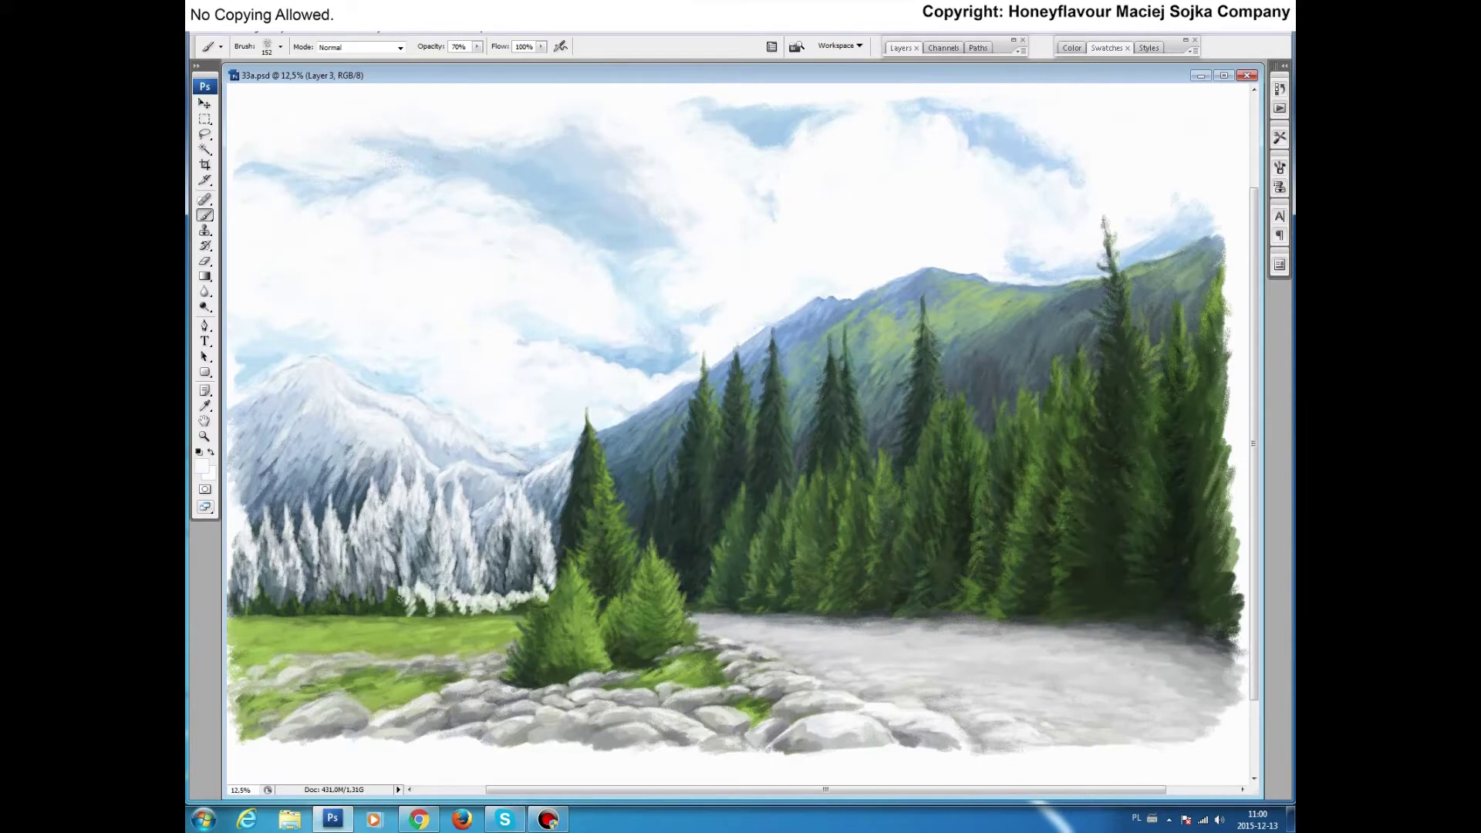
mouse_move(347, 593)
mouse_down()
mouse_move(283, 603)
mouse_move(333, 598)
mouse_up()
alt+click(253, 606)
Step: Brighten the base of the snowy trees with light blue-grey strokes
alt+click(362, 609)
drag(463, 610, 344, 615)
alt+click(514, 610)
drag(522, 557, 509, 524)
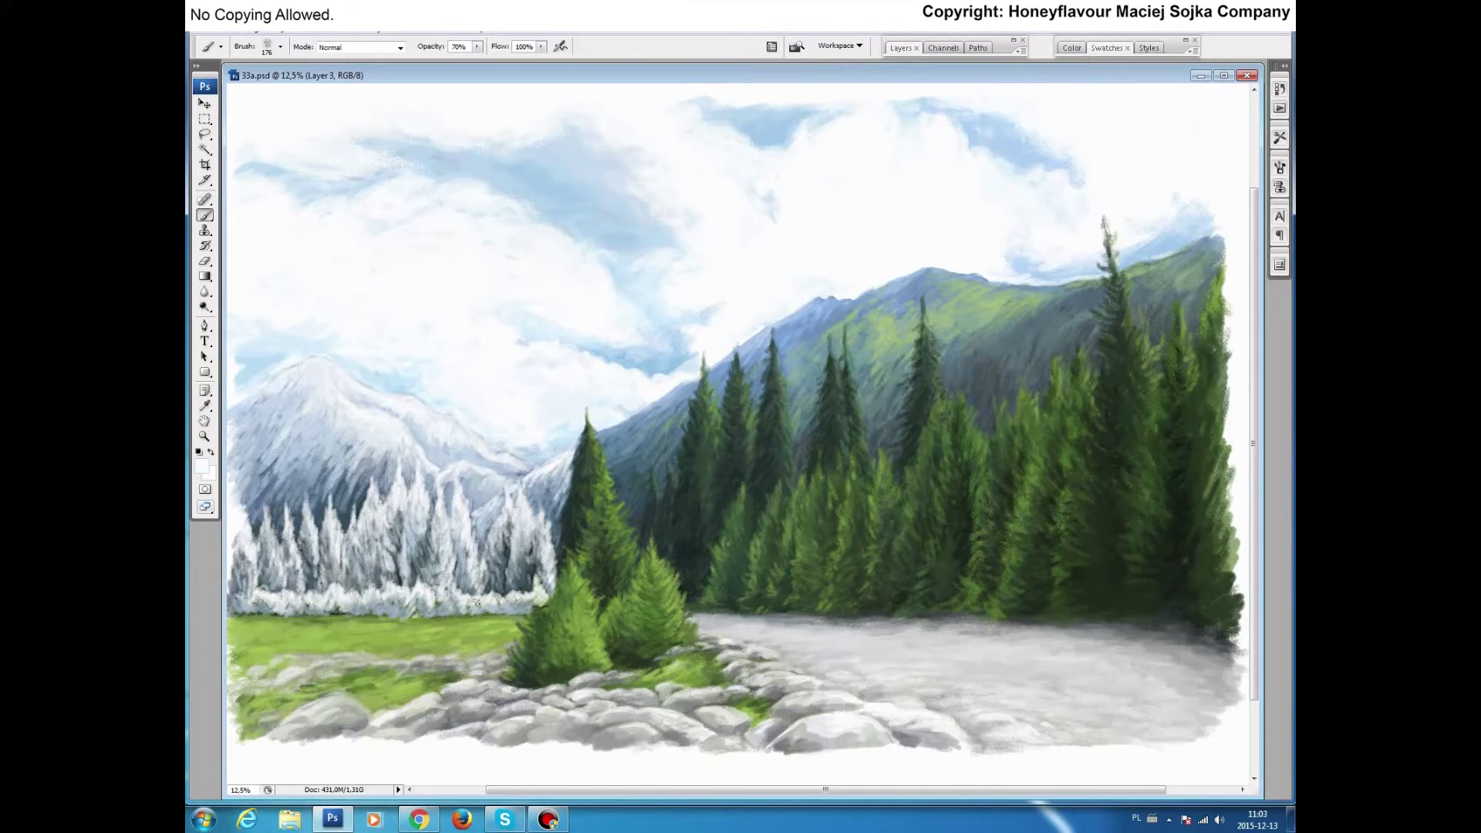
Step: Paint pale blue-grey along the meadow edge below the trees
alt+click(432, 621)
drag(467, 627, 332, 624)
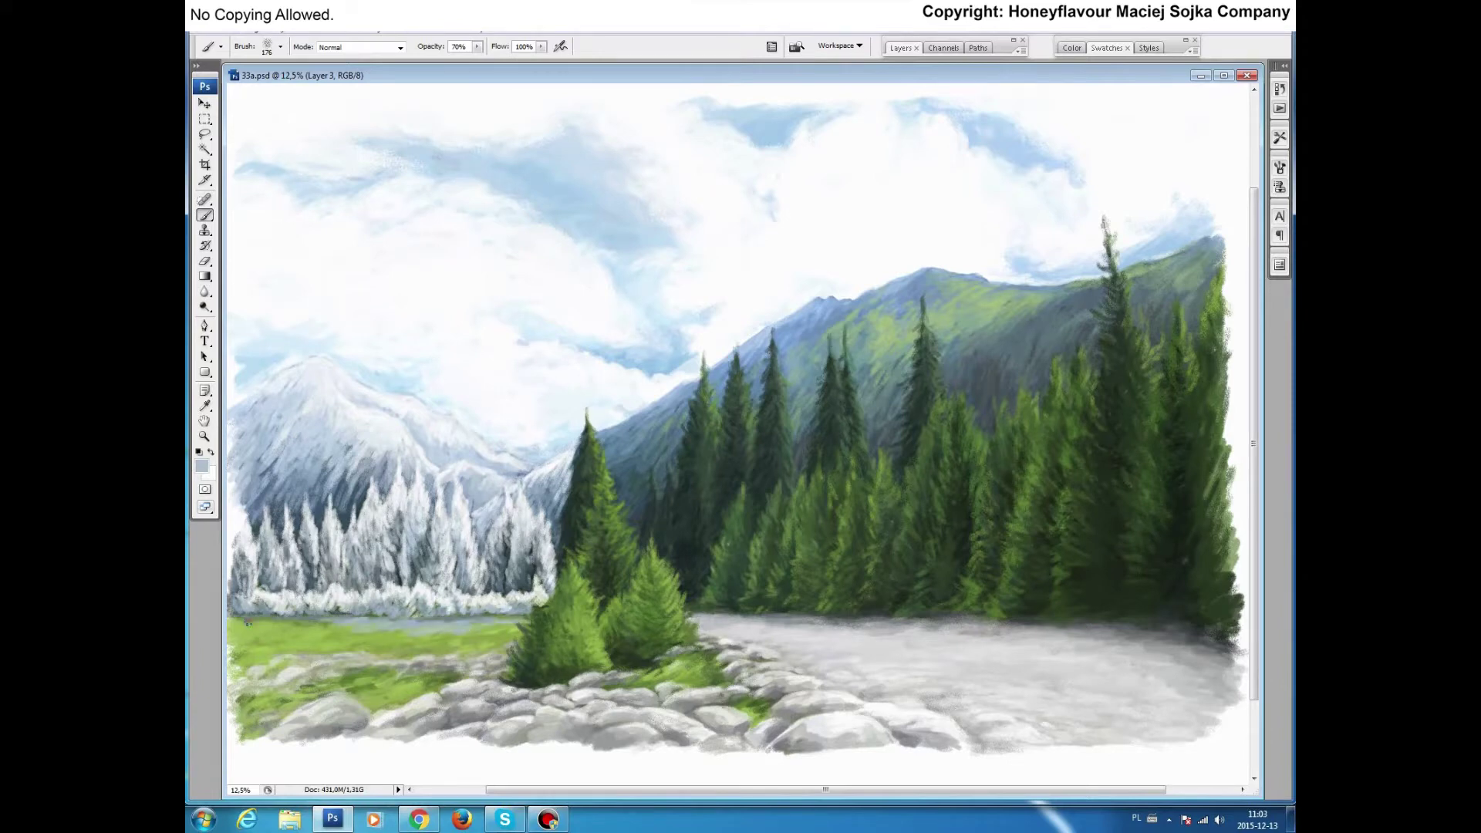
mouse_move(528, 621)
mouse_down()
mouse_move(239, 623)
mouse_move(370, 641)
mouse_up()
alt+click(324, 628)
mouse_move(263, 655)
mouse_down()
mouse_move(500, 648)
mouse_move(316, 656)
mouse_up()
drag(452, 644, 509, 641)
Step: At 40% opacity, soften the snowy meadow edge and brighten the trees
key(4)
alt+click(421, 610)
drag(293, 555, 424, 530)
mouse_move(532, 594)
mouse_down()
mouse_move(262, 605)
mouse_move(409, 625)
mouse_move(270, 625)
mouse_up()
alt+click(370, 532)
drag(316, 502, 393, 432)
Step: Lighten the meadow edge and add light strokes to the snowy peak
alt+click(444, 539)
drag(501, 629, 363, 631)
drag(517, 656, 332, 656)
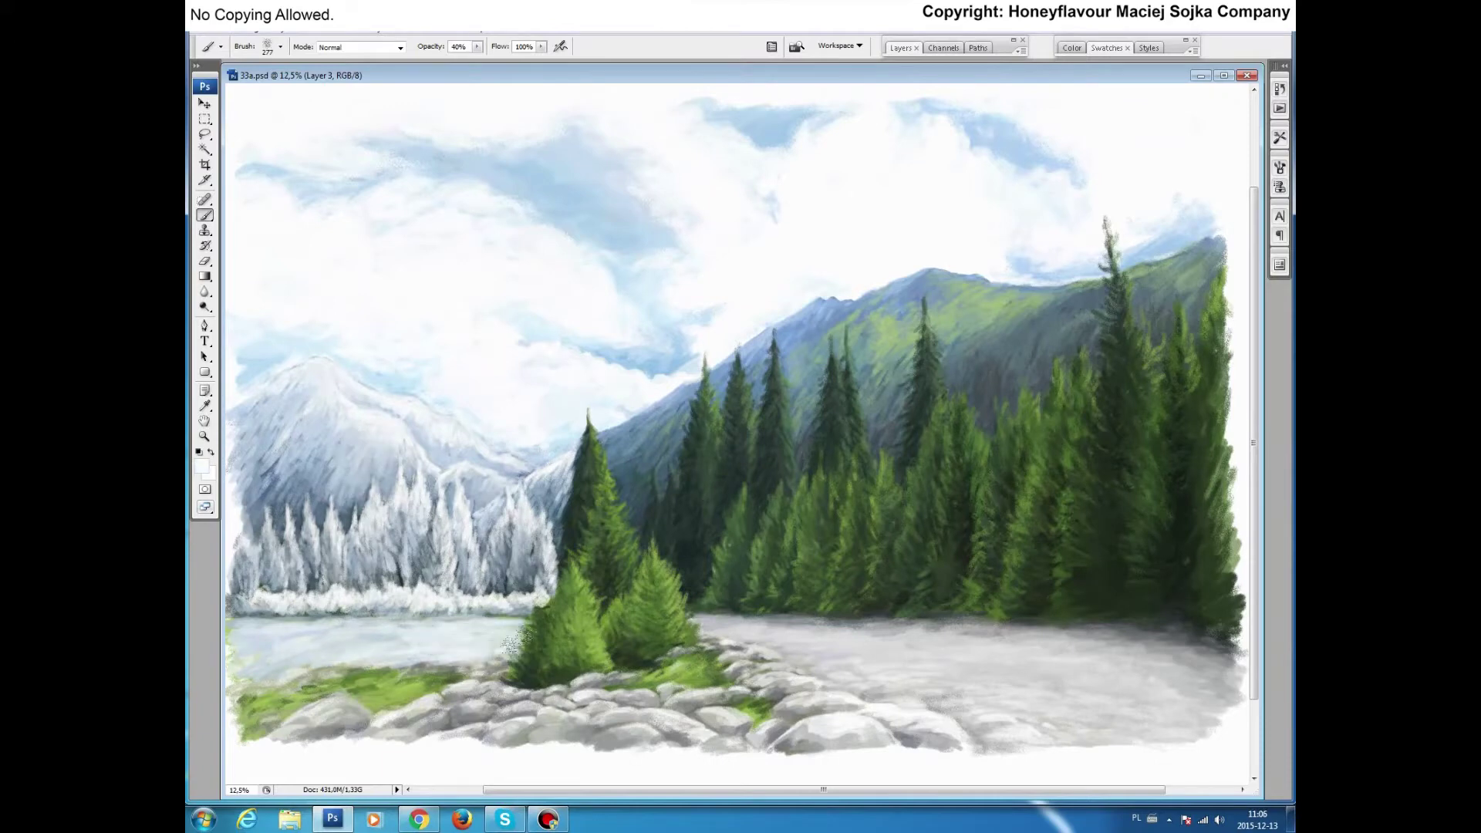
alt+click(319, 457)
drag(255, 409, 317, 373)
Step: Reduce the brush size and, at 80% opacity, cover the green grass with blue-grey
click(280, 46)
key(Return)
key(8)
mouse_move(370, 665)
mouse_down()
mouse_move(451, 669)
mouse_move(239, 629)
mouse_up()
drag(385, 621, 524, 621)
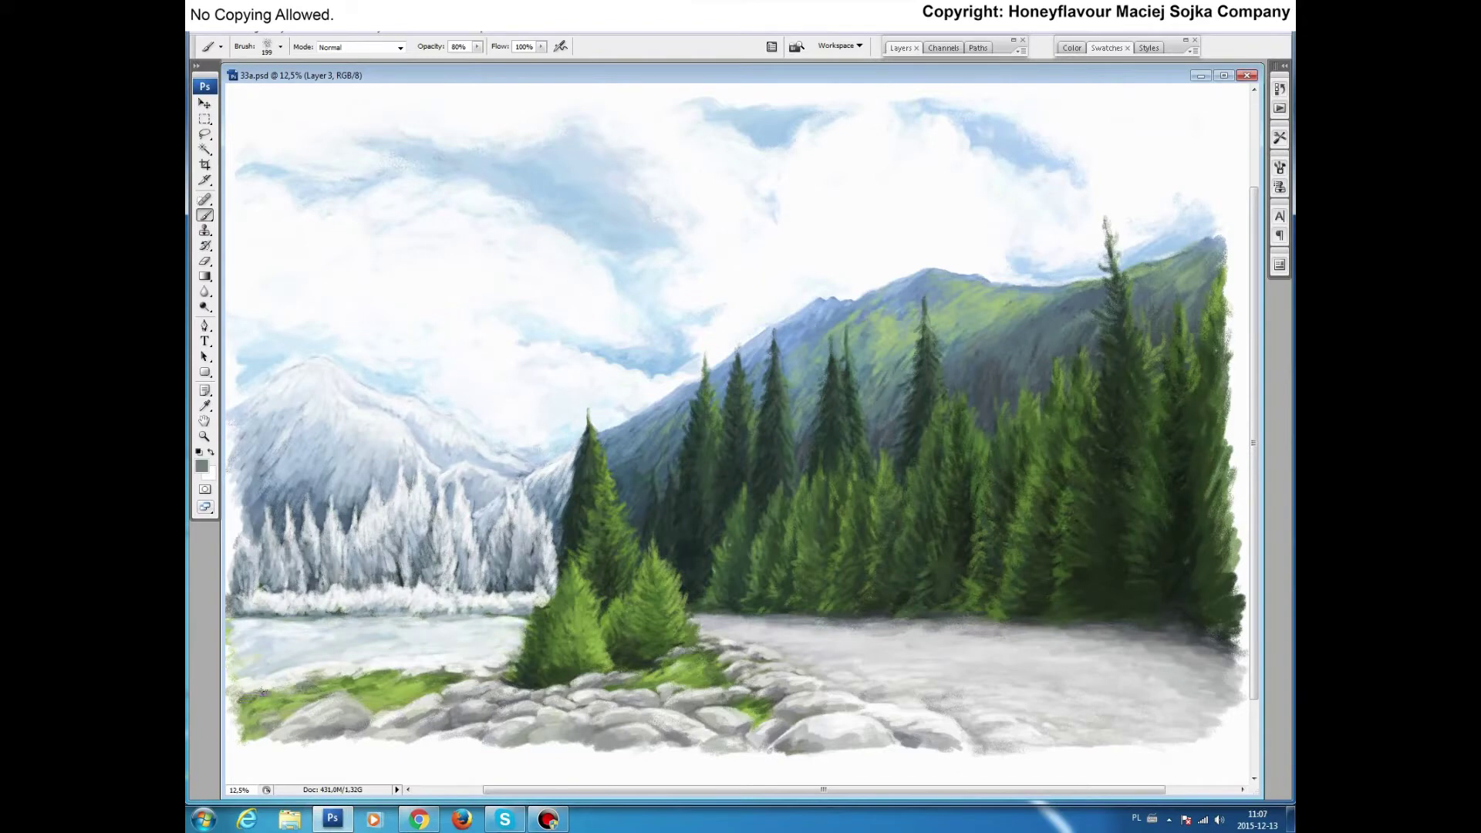
drag(247, 690, 463, 679)
Step: Snow over the rest of the meadow, the rocks, and the small pines' bases
alt+click(492, 679)
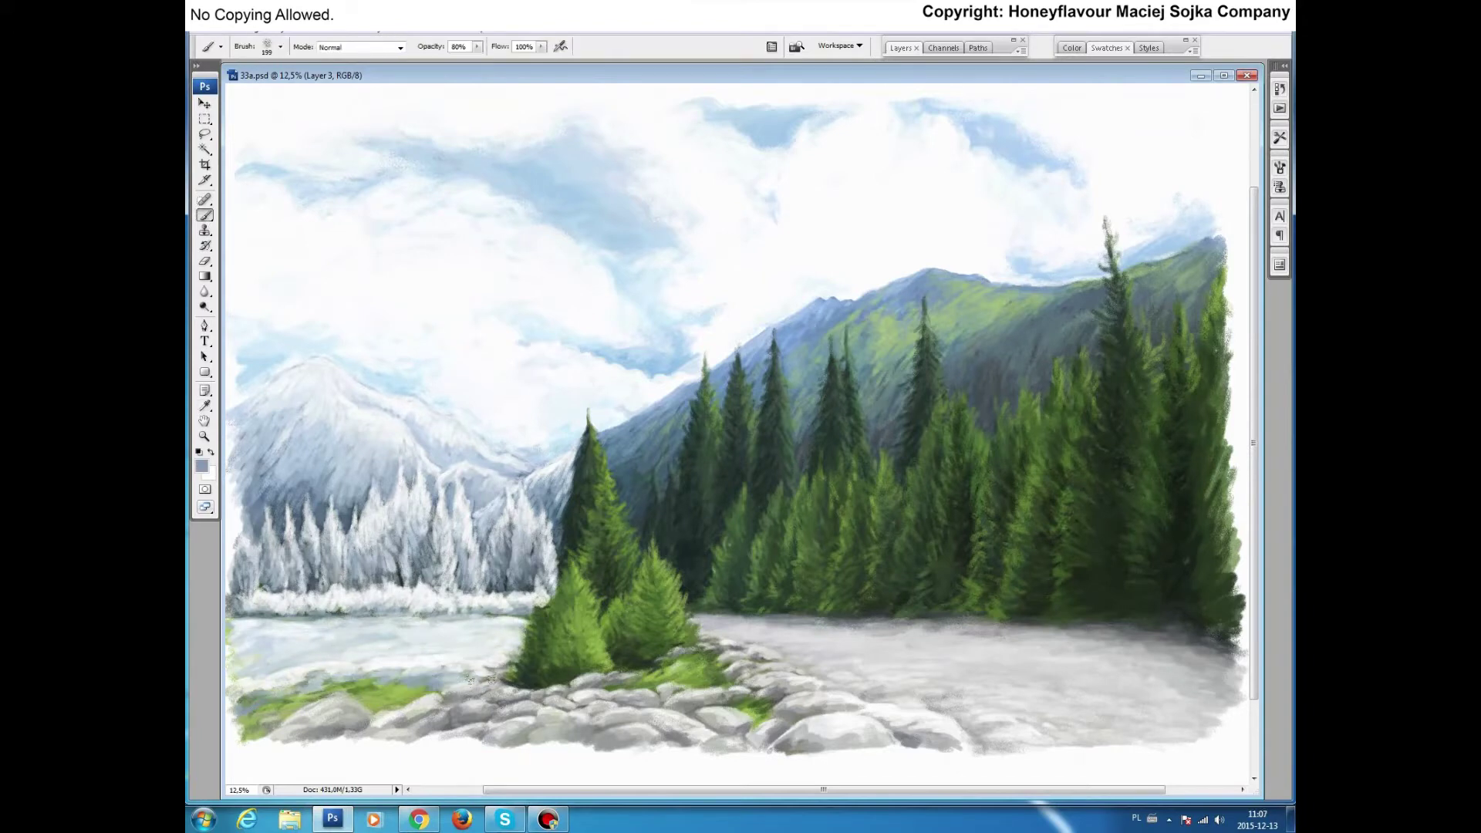
drag(243, 625, 378, 614)
mouse_move(351, 687)
mouse_down()
mouse_move(421, 686)
mouse_move(361, 689)
mouse_move(421, 699)
mouse_move(285, 698)
mouse_move(239, 739)
mouse_move(424, 693)
mouse_move(355, 710)
mouse_move(463, 717)
mouse_move(523, 683)
mouse_move(625, 675)
mouse_up()
drag(609, 699, 521, 703)
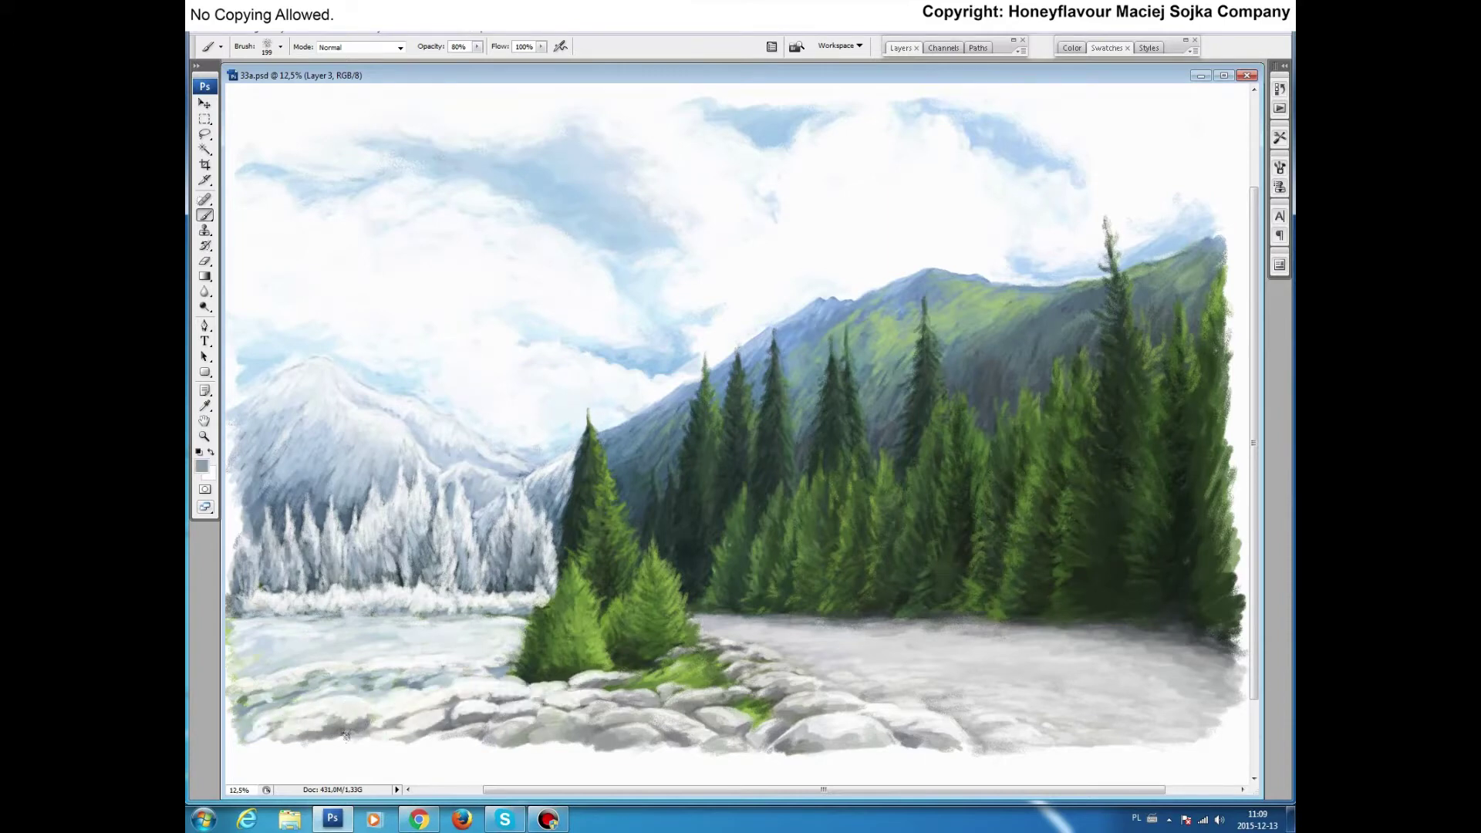
mouse_move(584, 587)
mouse_down()
mouse_move(559, 552)
mouse_move(617, 613)
mouse_move(532, 671)
mouse_up()
drag(617, 642, 630, 669)
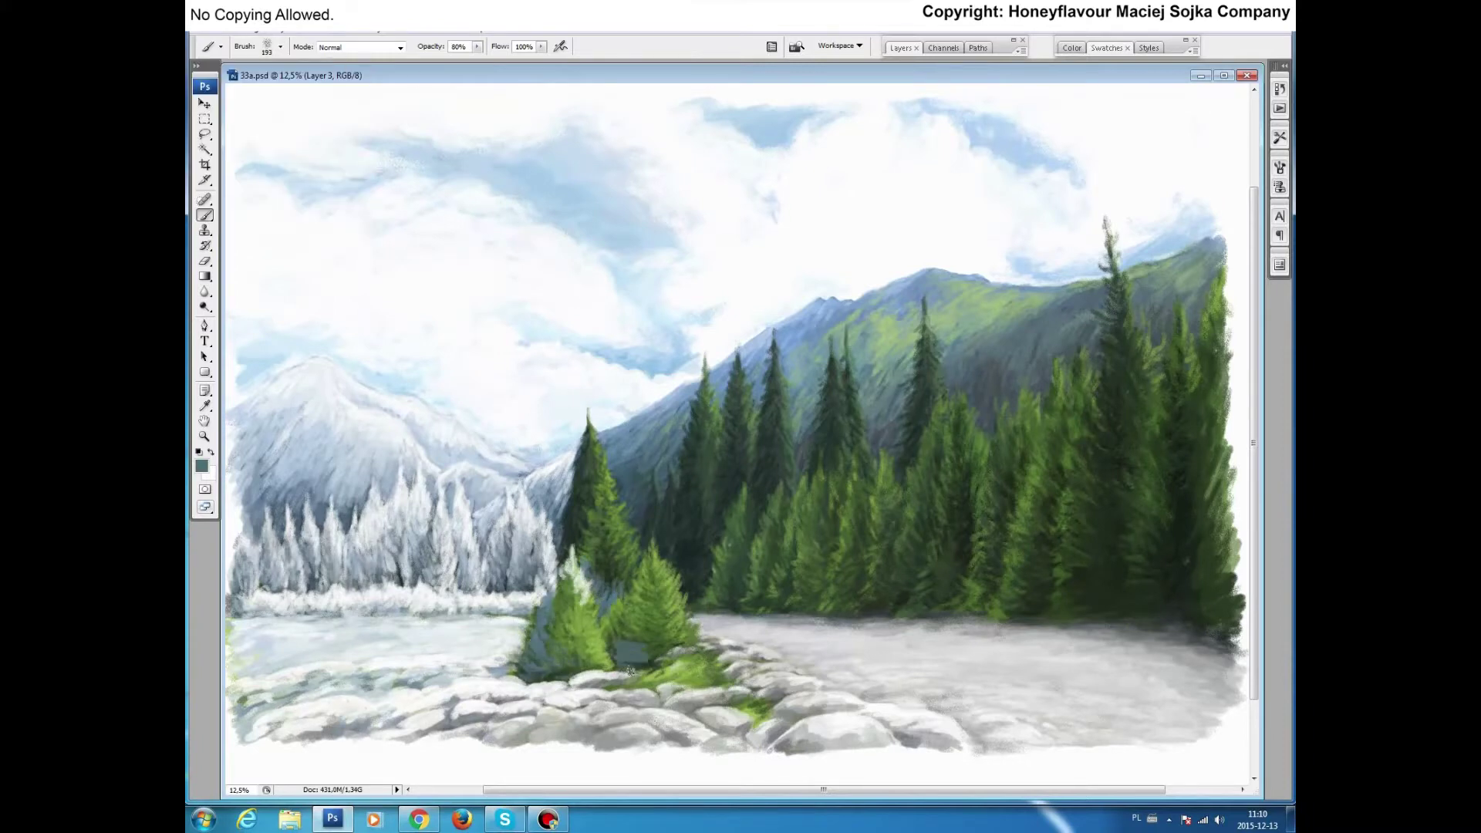
Step: Cover the left small pine with pale snow
mouse_move(558, 590)
mouse_down()
mouse_move(598, 645)
mouse_move(533, 664)
mouse_up()
mouse_move(579, 567)
mouse_down()
mouse_move(590, 637)
mouse_move(617, 667)
mouse_move(544, 642)
mouse_move(594, 621)
mouse_up()
mouse_move(510, 651)
mouse_down()
mouse_move(610, 675)
mouse_move(605, 648)
mouse_up()
mouse_move(575, 552)
mouse_down()
mouse_move(596, 613)
mouse_move(575, 648)
mouse_up()
Step: Paint snow on the tall pine's lower left and right sides
alt+click(571, 612)
mouse_move(575, 510)
mouse_down()
mouse_move(583, 555)
mouse_move(585, 455)
mouse_up()
alt+click(586, 540)
mouse_move(598, 560)
mouse_down()
mouse_move(609, 594)
mouse_move(608, 504)
mouse_move(629, 578)
mouse_move(613, 606)
mouse_up()
alt+click(610, 594)
drag(606, 509, 617, 463)
mouse_move(629, 532)
mouse_down()
mouse_move(603, 458)
mouse_move(598, 532)
mouse_move(637, 548)
mouse_move(578, 567)
mouse_move(607, 538)
mouse_move(629, 579)
mouse_move(640, 552)
mouse_up()
Step: Snow the tall pine's lower middle and tip, shading its left edge dark grey
alt+click(610, 540)
mouse_move(613, 567)
mouse_down()
mouse_move(602, 594)
mouse_move(604, 581)
mouse_up()
alt+click(629, 563)
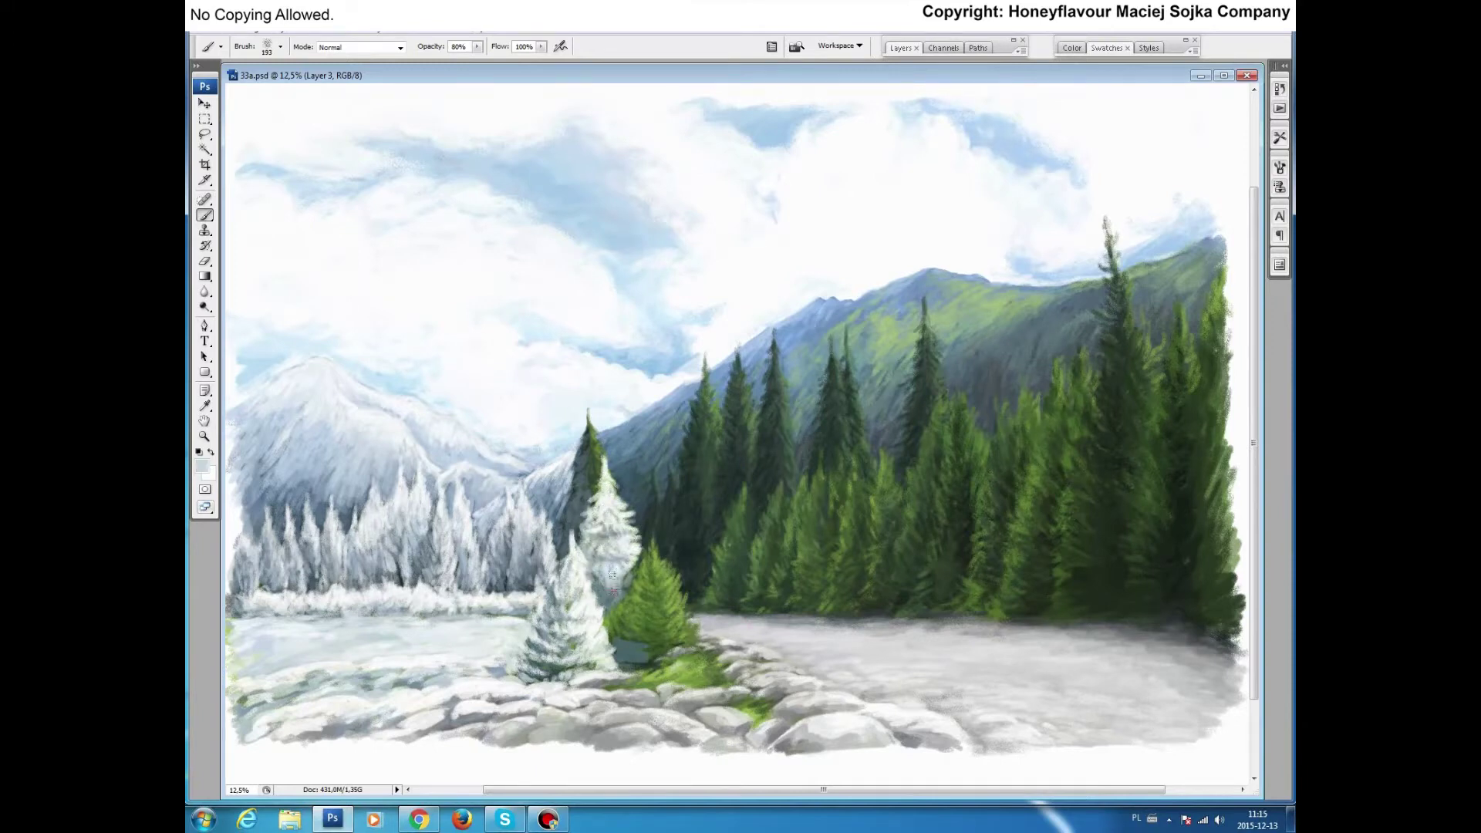
alt+click(598, 482)
drag(596, 474, 584, 532)
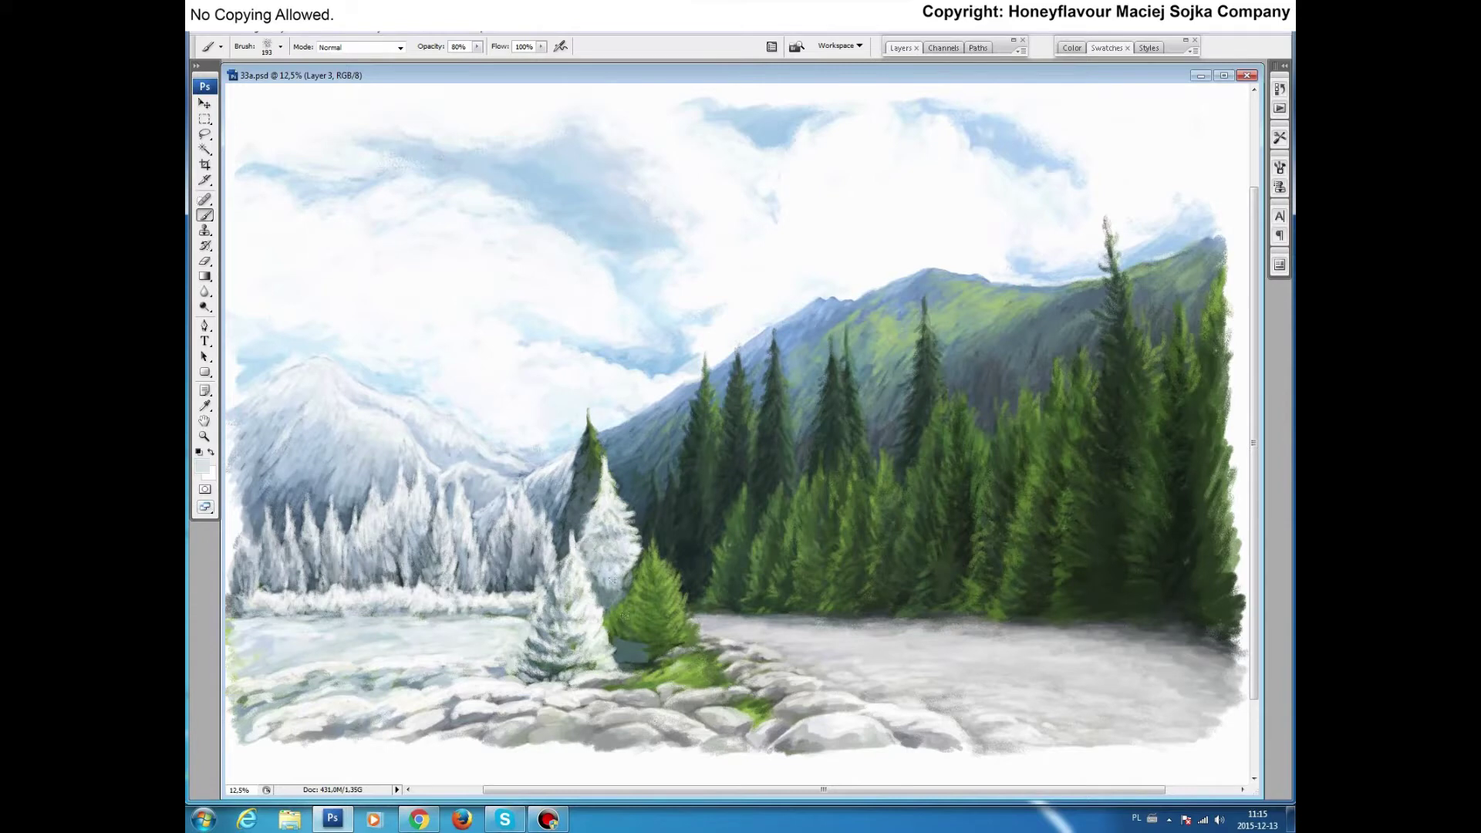
alt+click(598, 421)
mouse_move(589, 417)
mouse_down()
mouse_move(559, 603)
mouse_move(571, 664)
mouse_move(583, 604)
mouse_move(587, 663)
mouse_move(575, 652)
mouse_up()
Step: Shade and add snow down the tall pine's right side
alt+click(567, 575)
alt+click(575, 641)
alt+click(598, 509)
mouse_move(602, 505)
mouse_down()
mouse_move(590, 563)
mouse_move(617, 560)
mouse_up()
alt+click(605, 571)
drag(613, 471, 617, 586)
Step: With a smaller brush, refine the tall pine's right side and snow the right small pine
alt+click(581, 511)
key(bracketleft)
drag(598, 506, 625, 594)
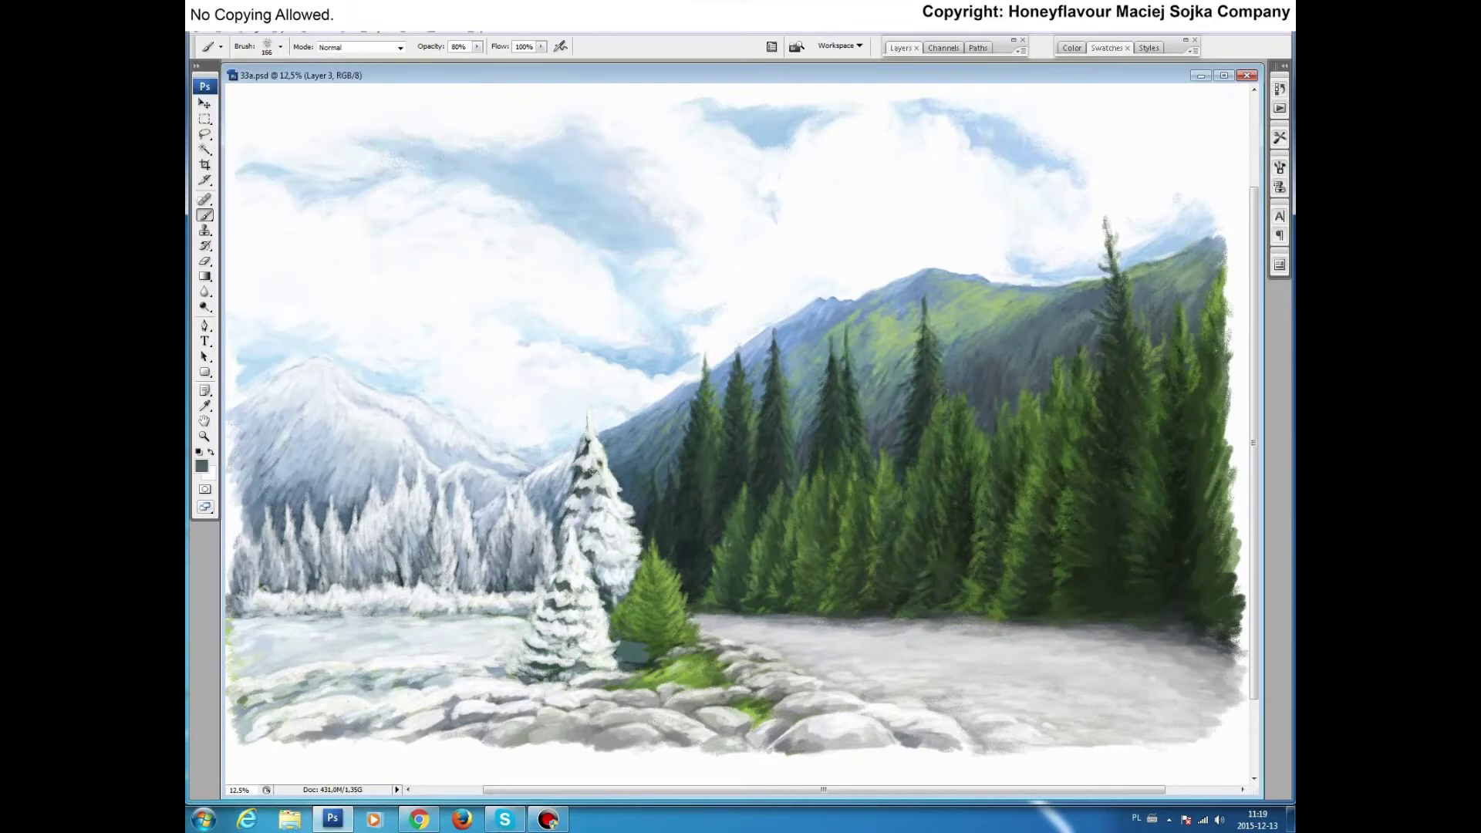
alt+click(542, 553)
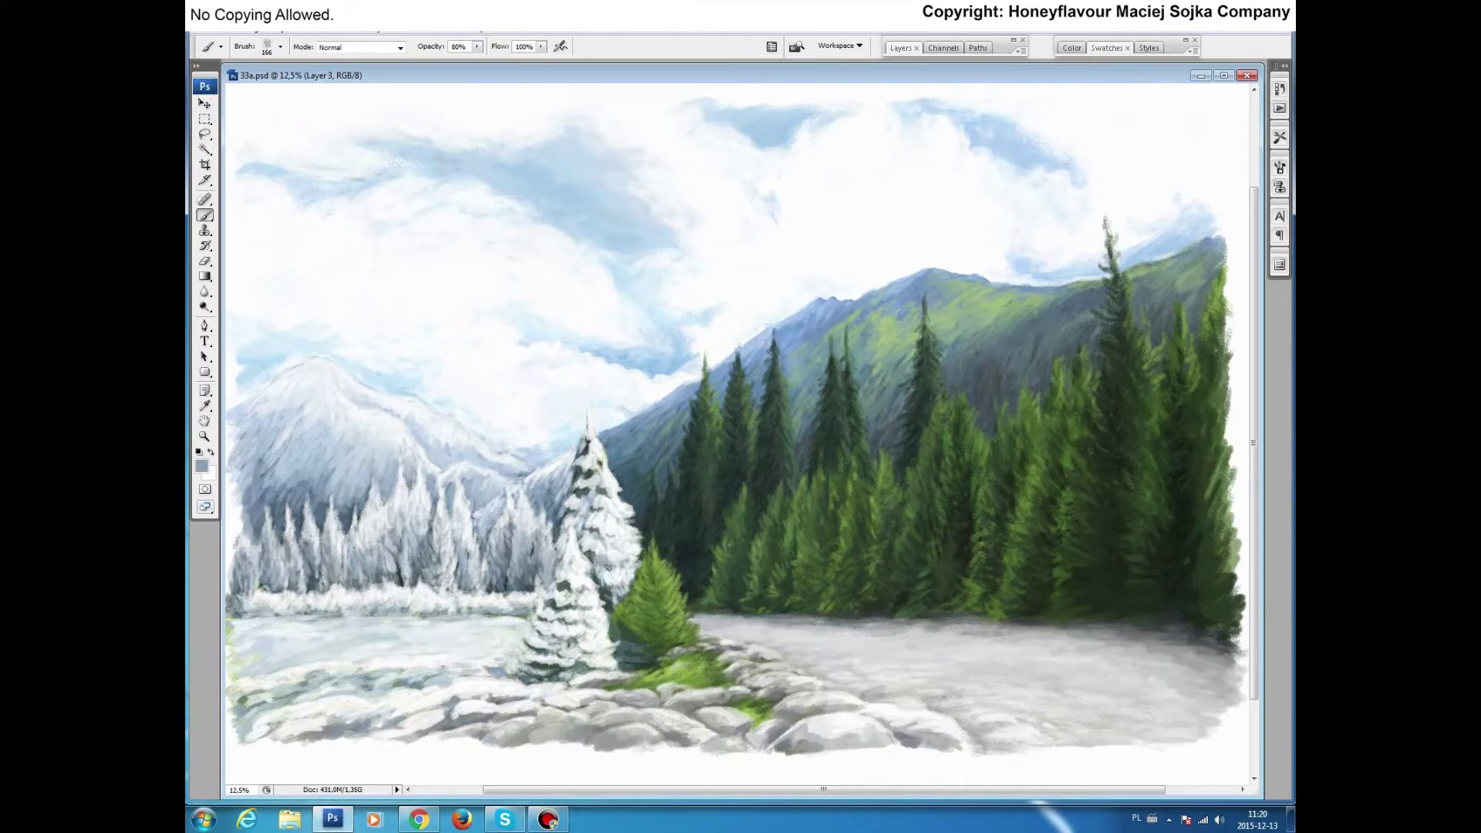
mouse_move(652, 536)
mouse_down()
mouse_move(659, 579)
mouse_move(625, 582)
mouse_move(648, 563)
mouse_move(625, 621)
mouse_move(695, 625)
mouse_move(702, 648)
mouse_move(648, 656)
mouse_move(679, 632)
mouse_move(624, 593)
mouse_up()
alt+click(624, 582)
alt+click(592, 478)
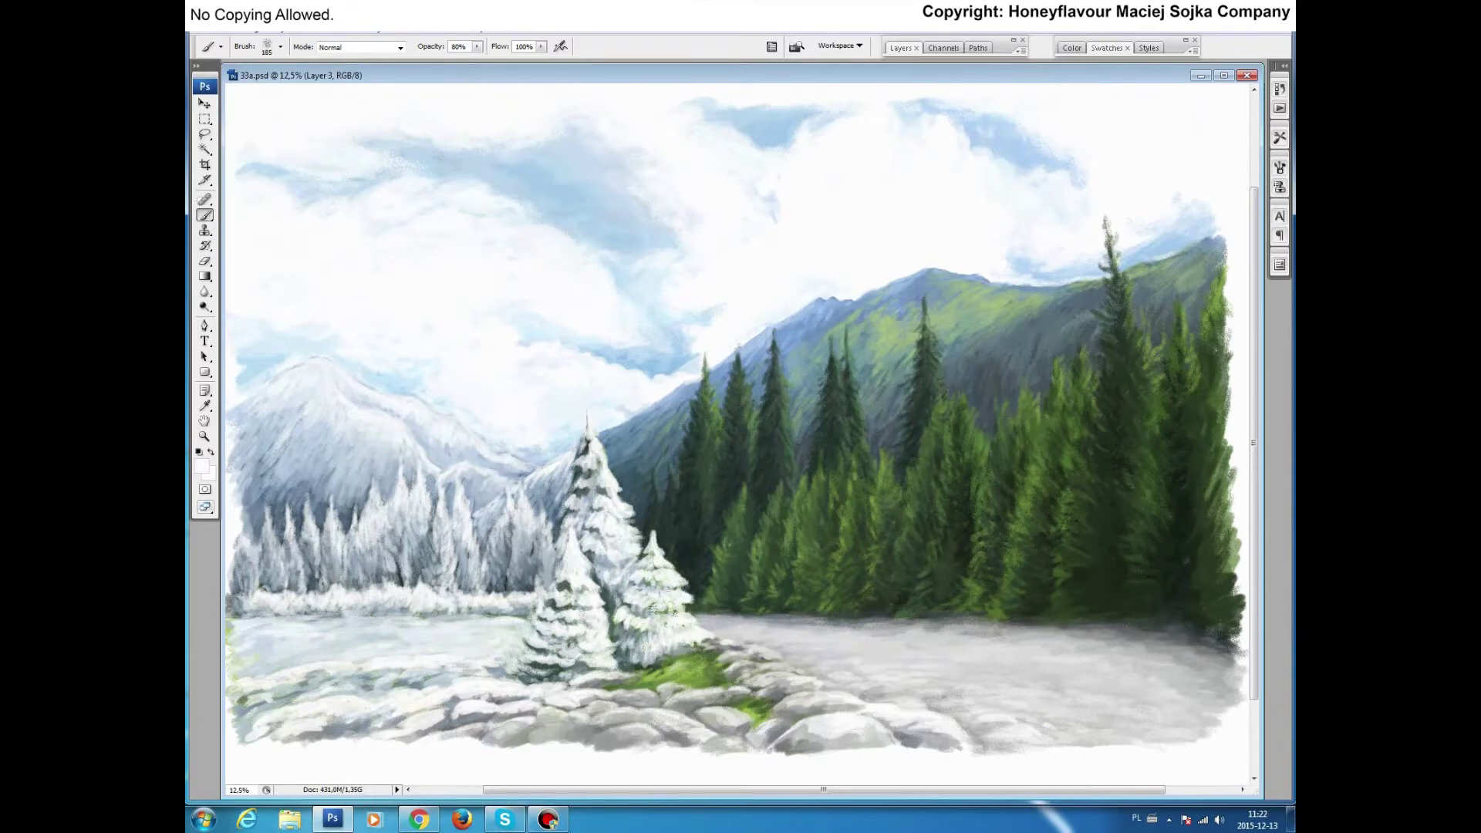
alt+click(626, 550)
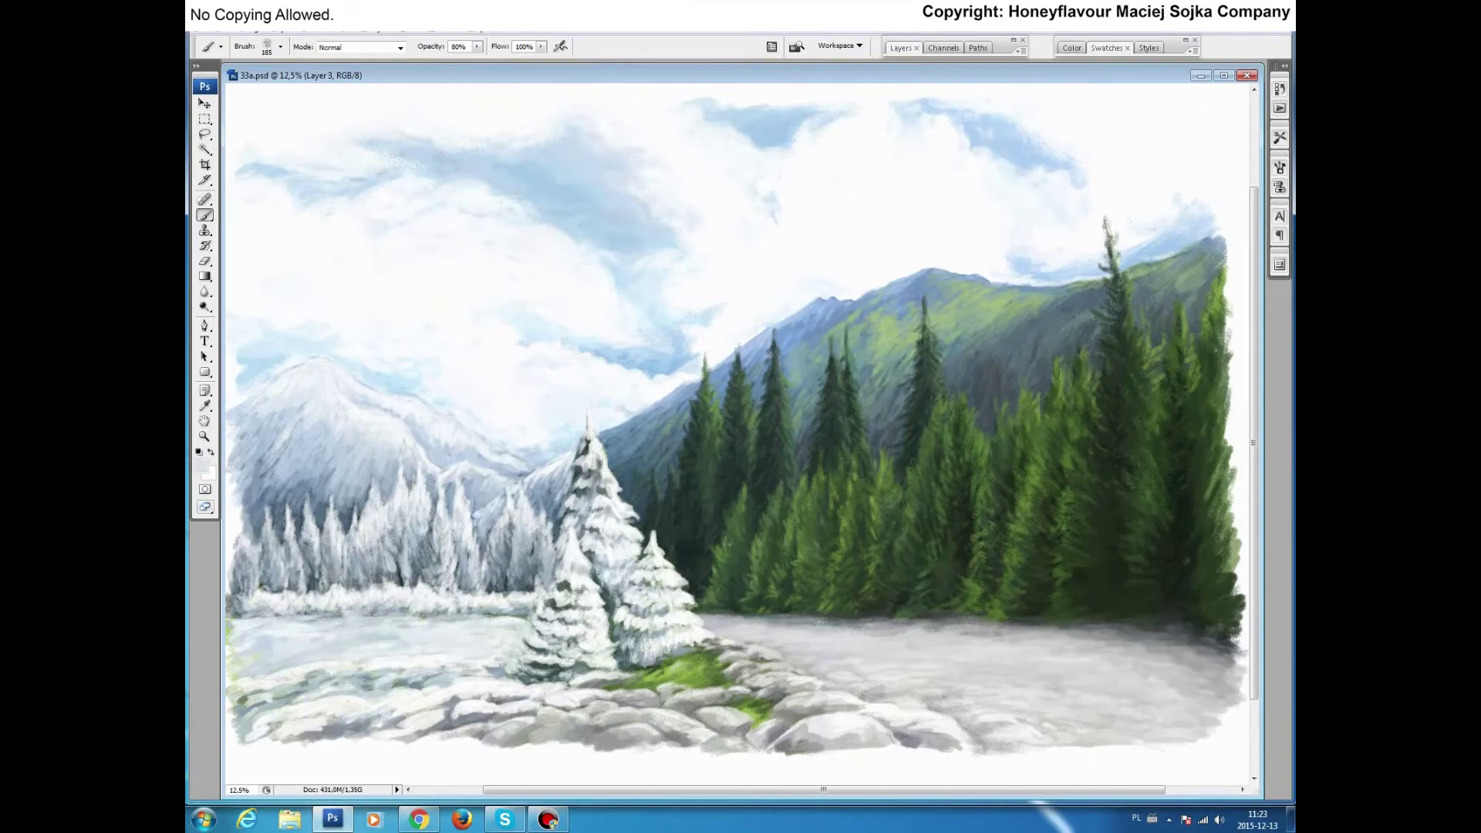
Step: Whiten the small pine's lower left and paint over the remaining green patch at 80% opacity
drag(591, 637, 577, 662)
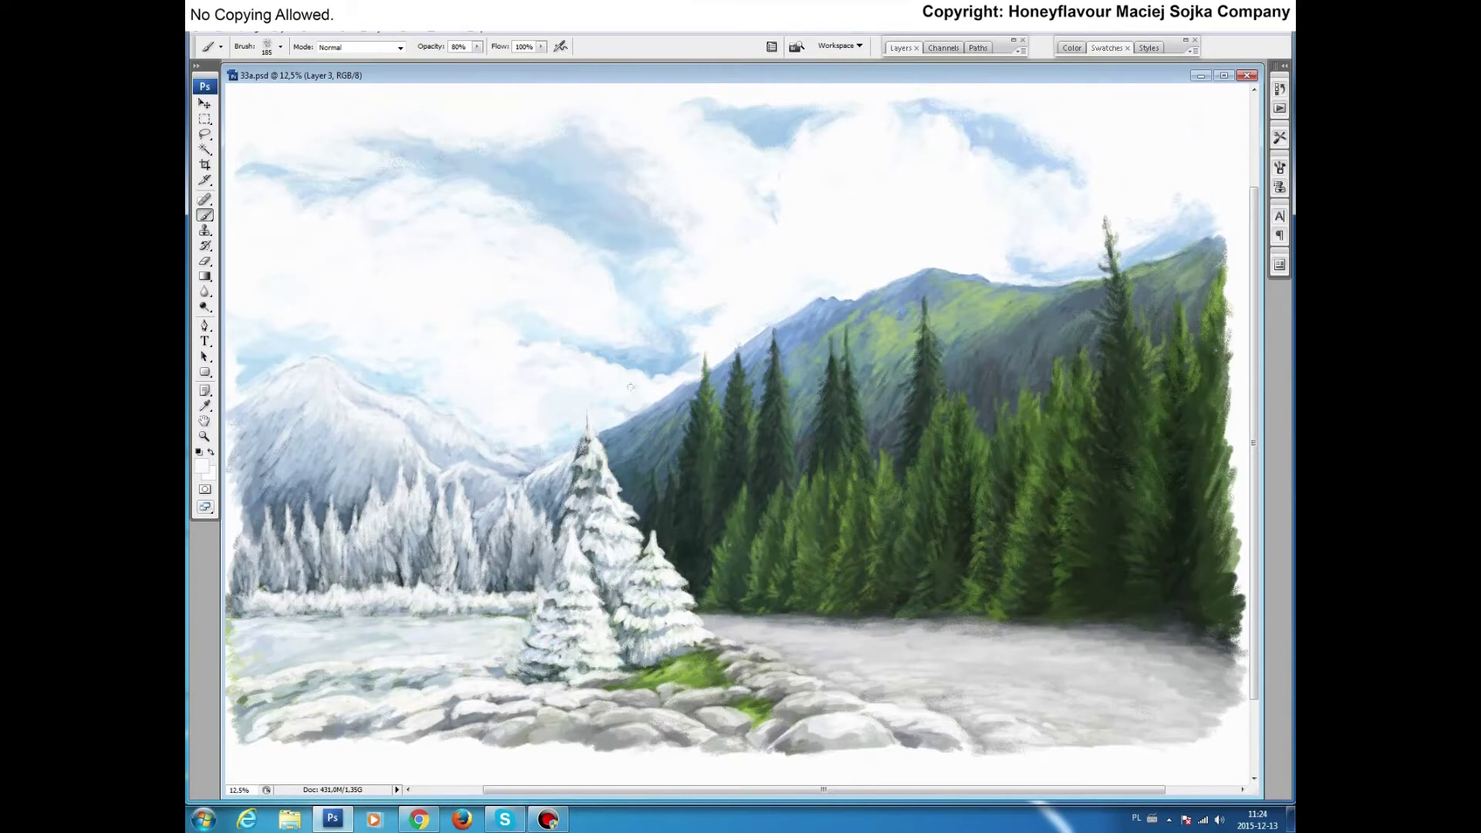
key(3)
key(bracketright)
key(bracketright)
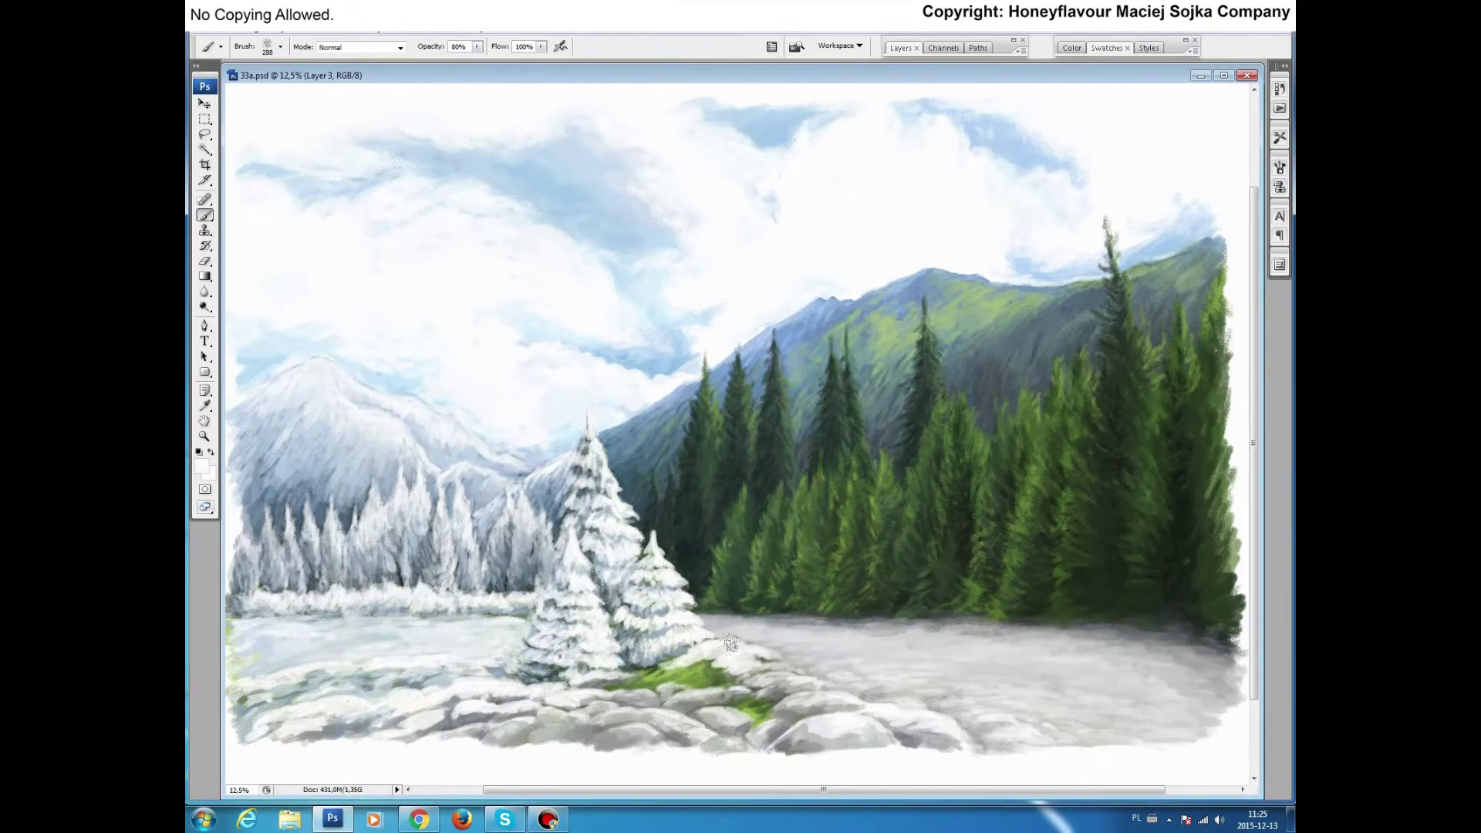
key(8)
key(bracketleft)
key(bracketleft)
key(bracketleft)
alt+click(679, 675)
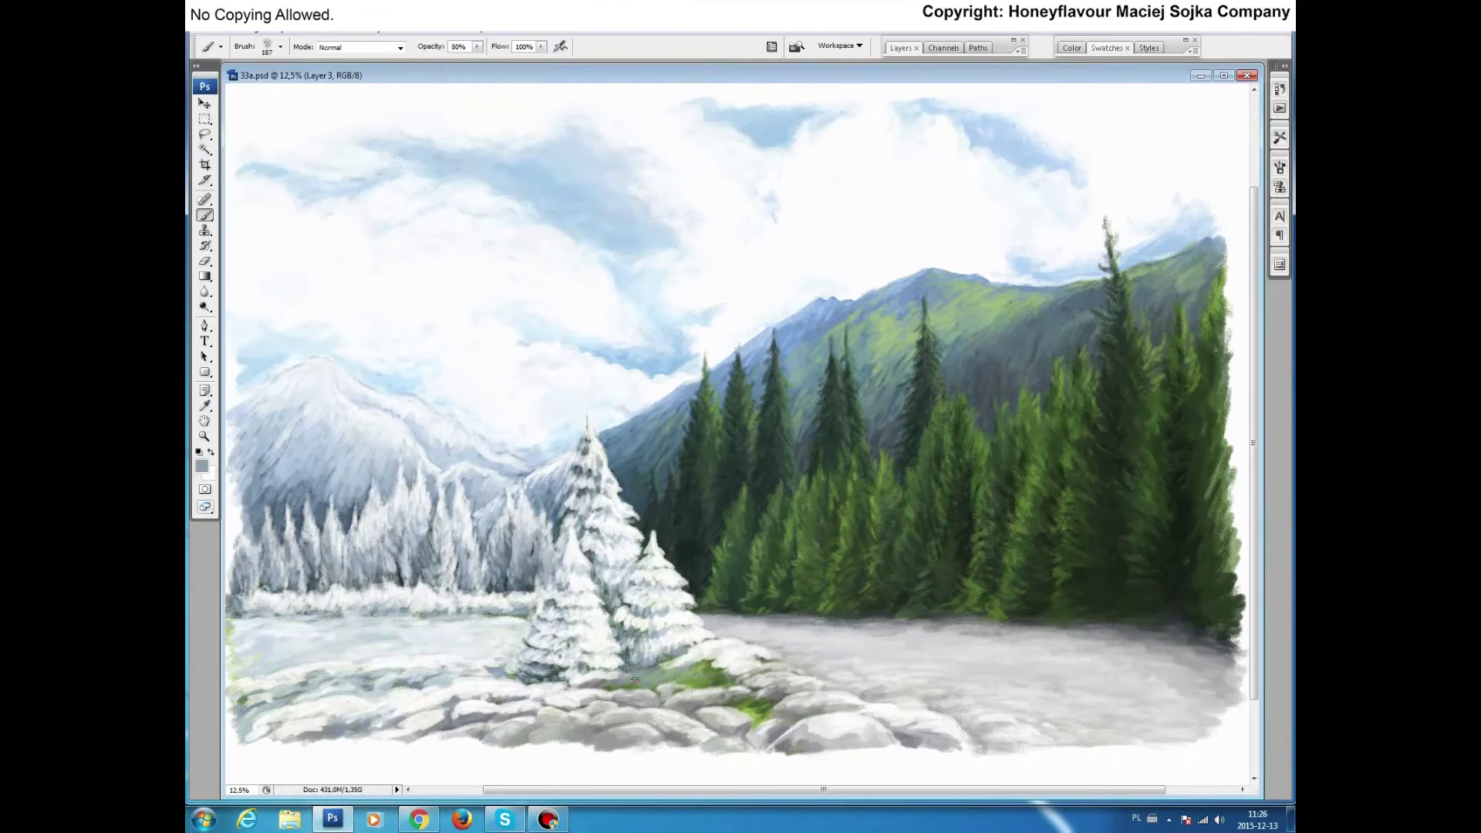
mouse_move(695, 668)
mouse_down()
mouse_move(524, 679)
mouse_move(725, 679)
mouse_move(697, 687)
mouse_move(787, 664)
mouse_up()
Step: Sample grey-blue and white snow tones and add light snow over the rocks
alt+click(706, 670)
alt+click(663, 678)
alt+click(646, 665)
mouse_move(579, 677)
mouse_down()
mouse_move(664, 683)
mouse_move(680, 668)
mouse_up()
drag(502, 682, 810, 686)
mouse_move(702, 683)
mouse_down()
mouse_move(787, 702)
mouse_move(597, 678)
mouse_move(679, 714)
mouse_move(571, 702)
mouse_move(748, 702)
mouse_up()
alt+click(794, 690)
alt+click(663, 717)
drag(586, 709, 430, 723)
Step: Brighten the snowy rocks on the right with whiter and grey tones
alt+click(623, 515)
drag(702, 690, 752, 692)
alt+click(604, 592)
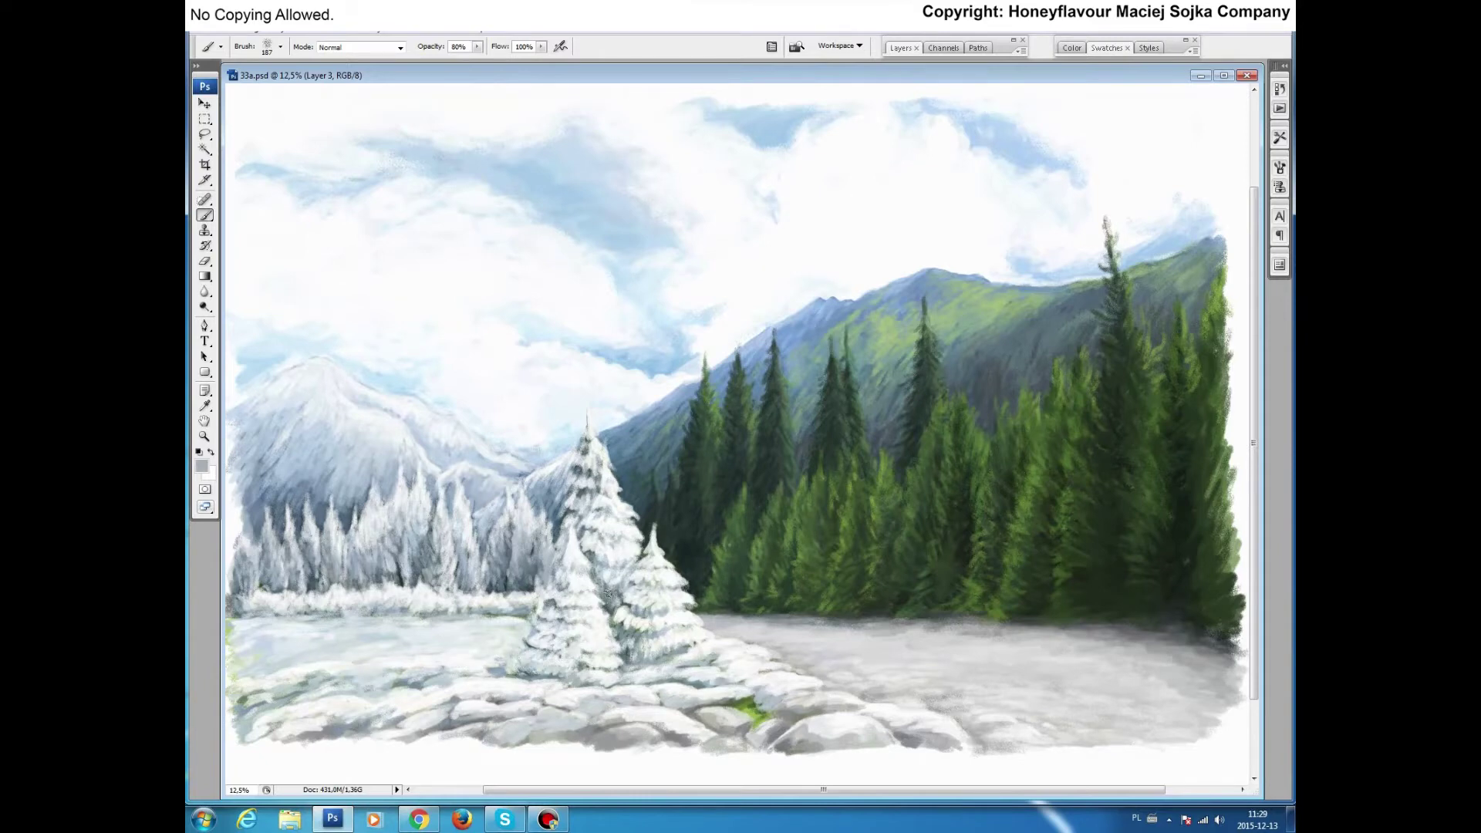
drag(674, 700, 740, 717)
Step: At brush size 257, brighten the snowy rocks across the foreground
click(266, 48)
text(257)
key(Return)
mouse_move(509, 733)
mouse_down()
mouse_move(818, 710)
mouse_move(788, 704)
mouse_move(887, 733)
mouse_up()
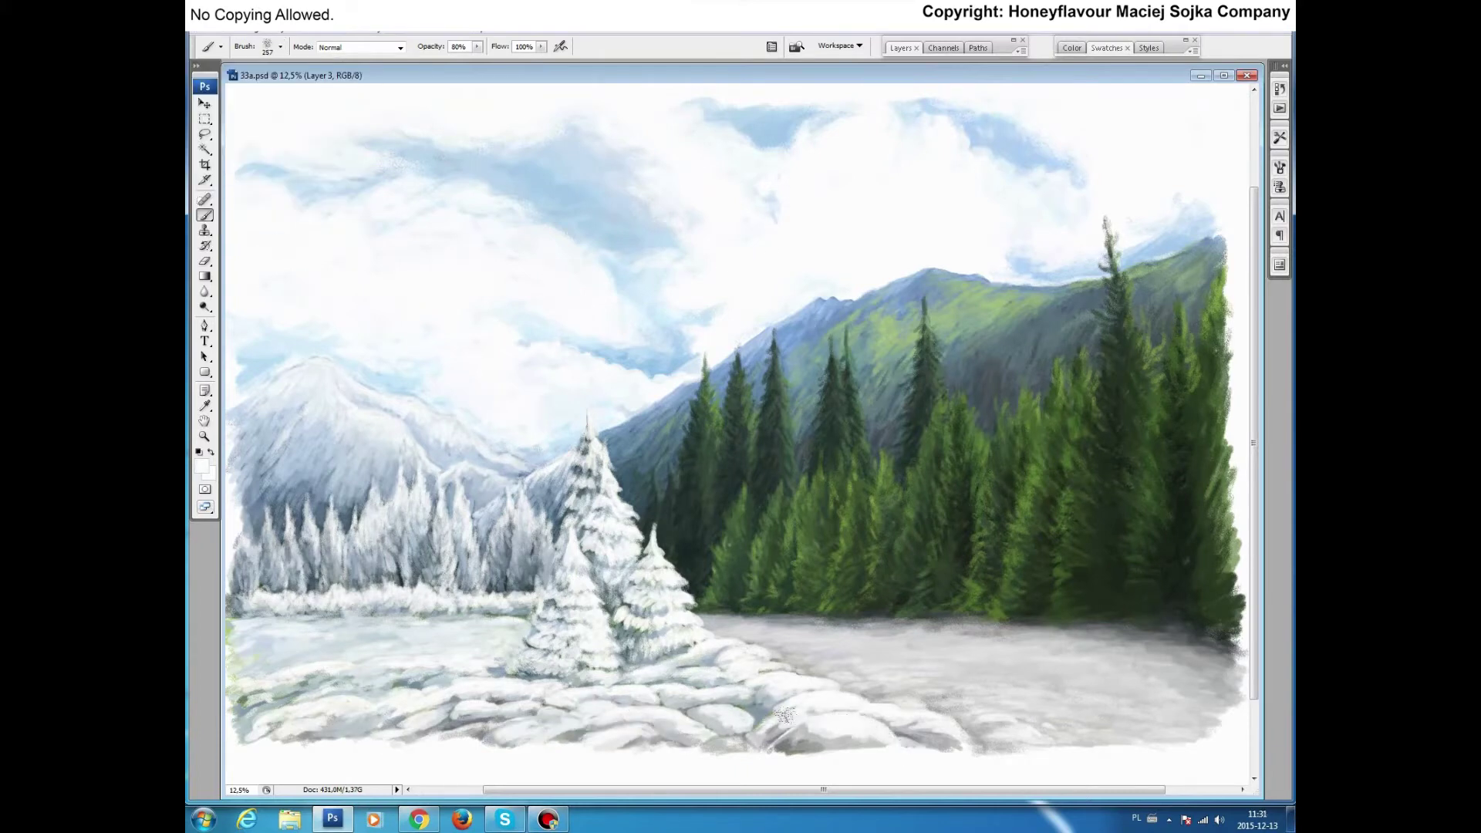
drag(787, 718, 655, 744)
drag(879, 725, 793, 677)
Step: Sample light grey, darker grey and dark blue-grey from the tree edge
alt+click(671, 382)
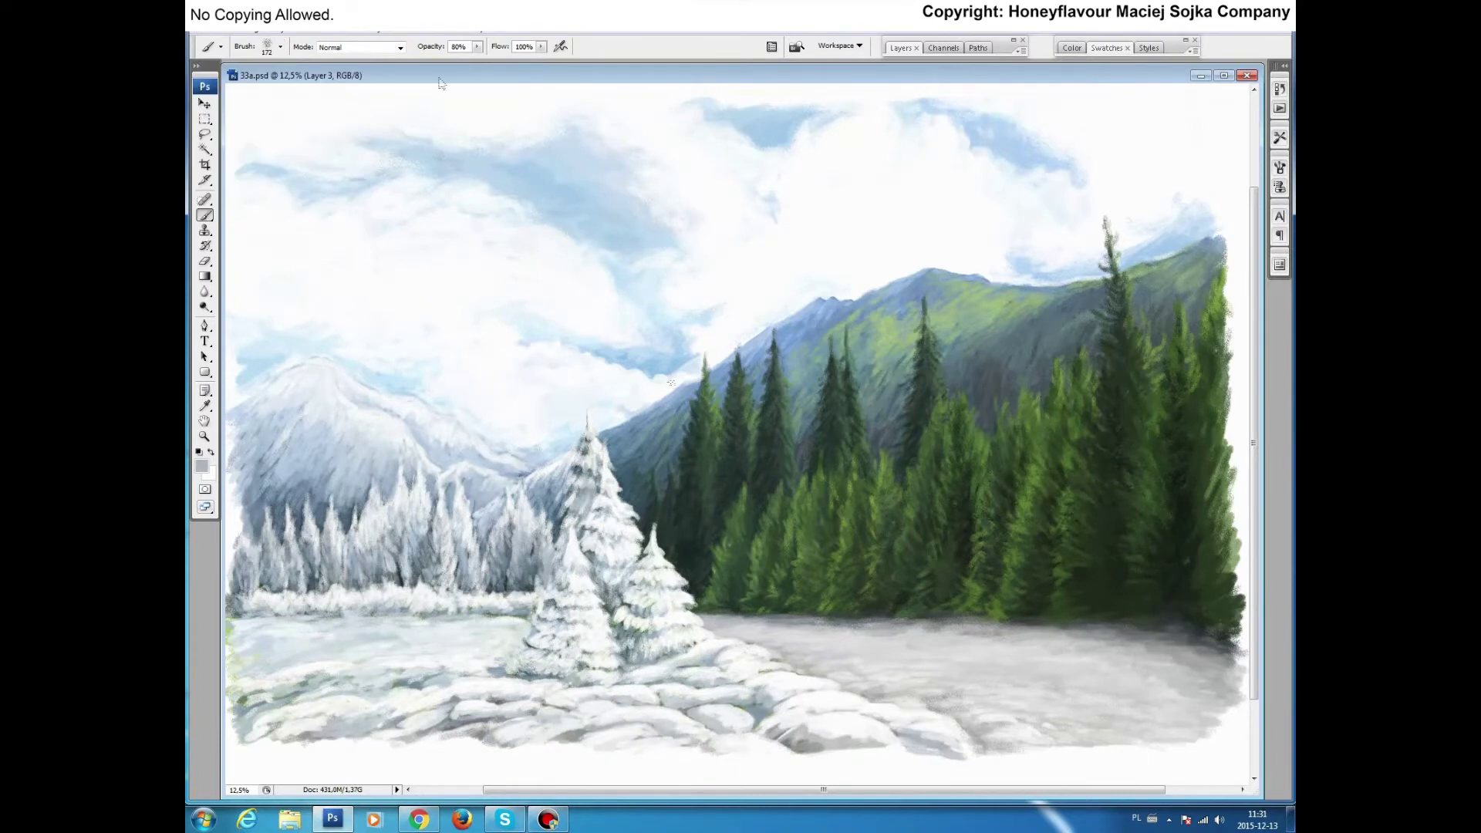
alt+click(505, 525)
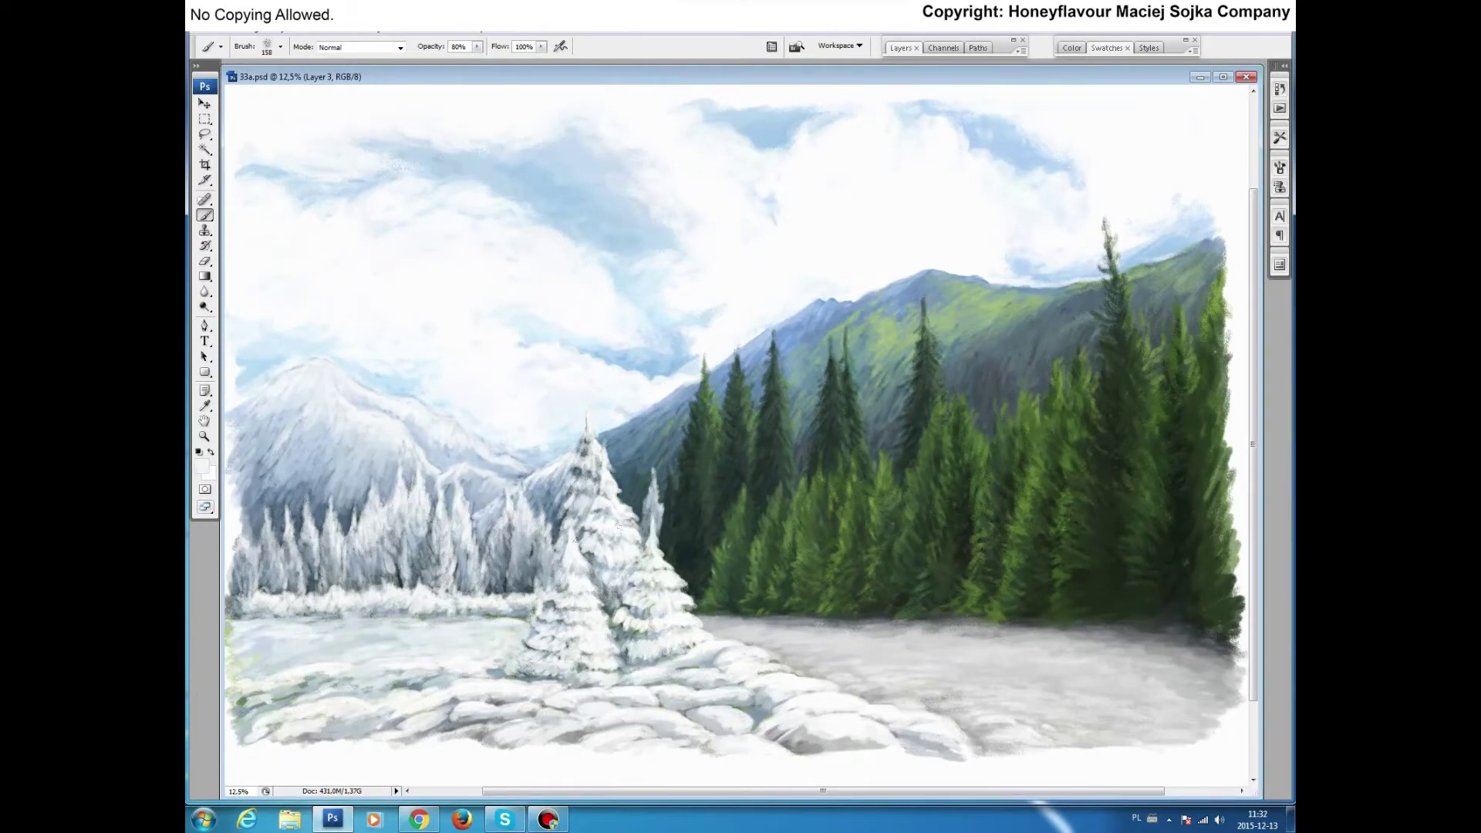
alt+click(661, 523)
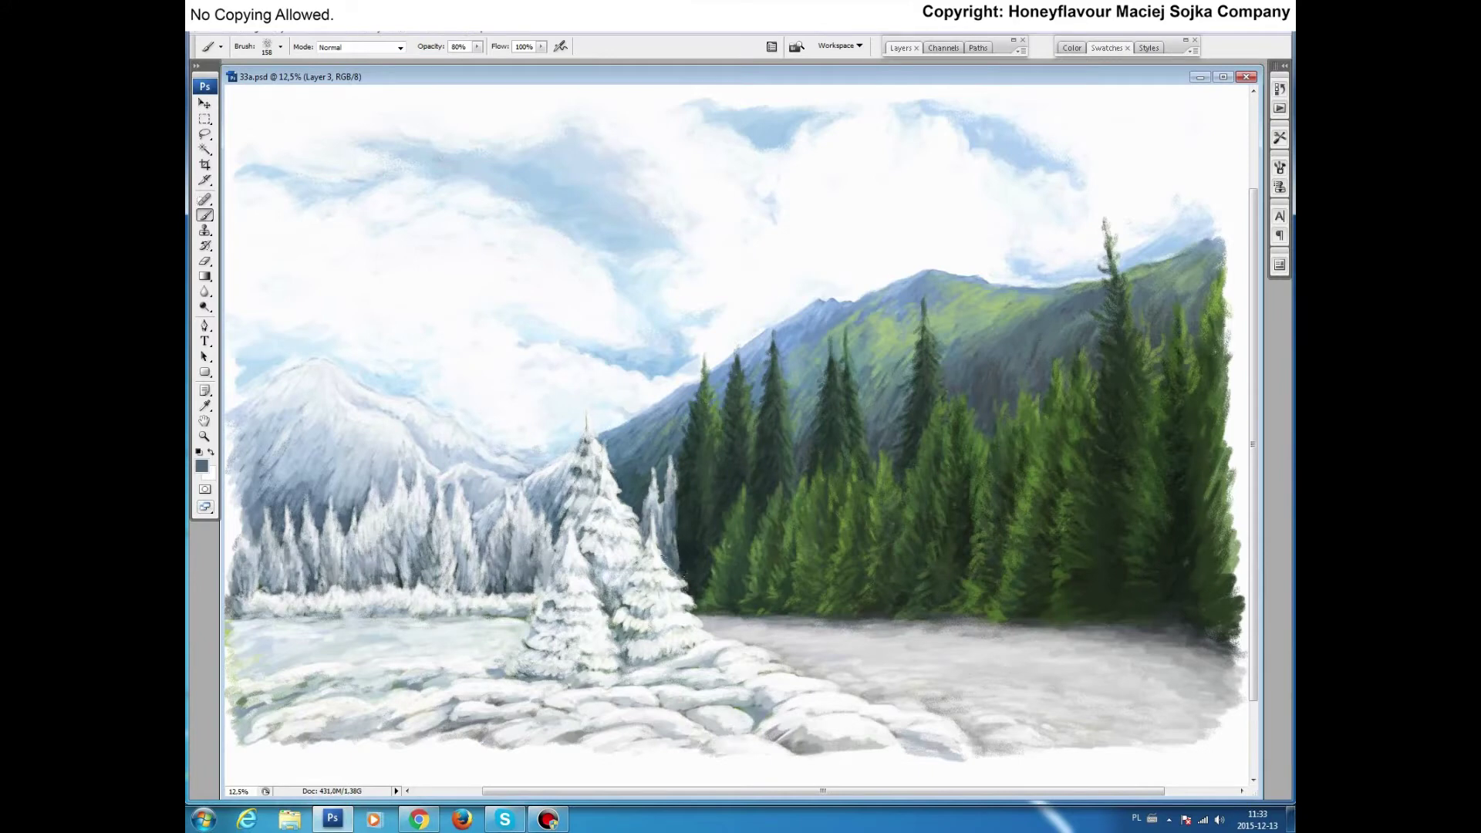
Step: Brighten the dark tree edge and paint light mist over the slope behind the snowy fir
alt+click(531, 624)
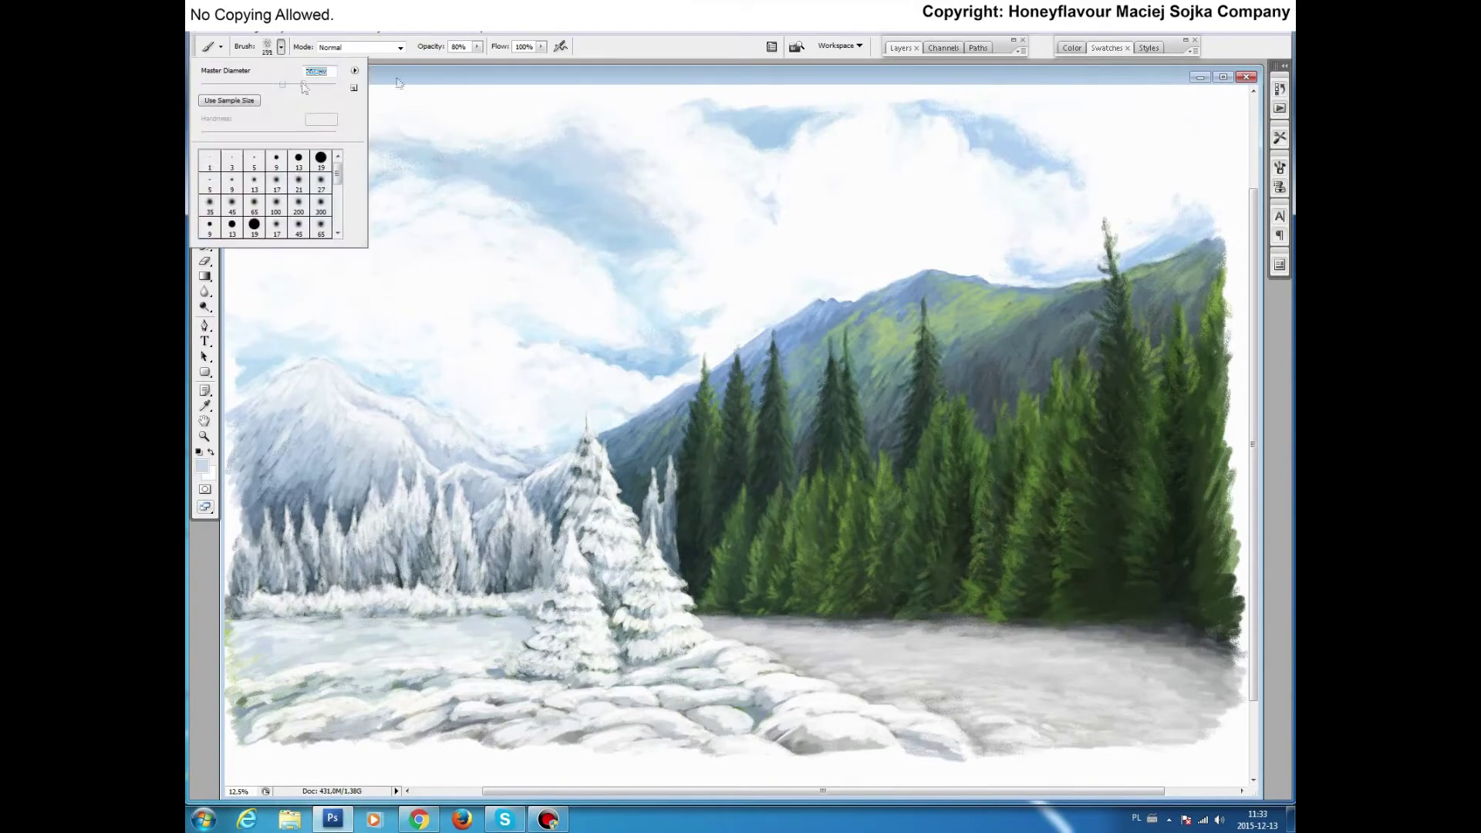
alt+click(652, 494)
key(bracketright)
drag(698, 445, 703, 524)
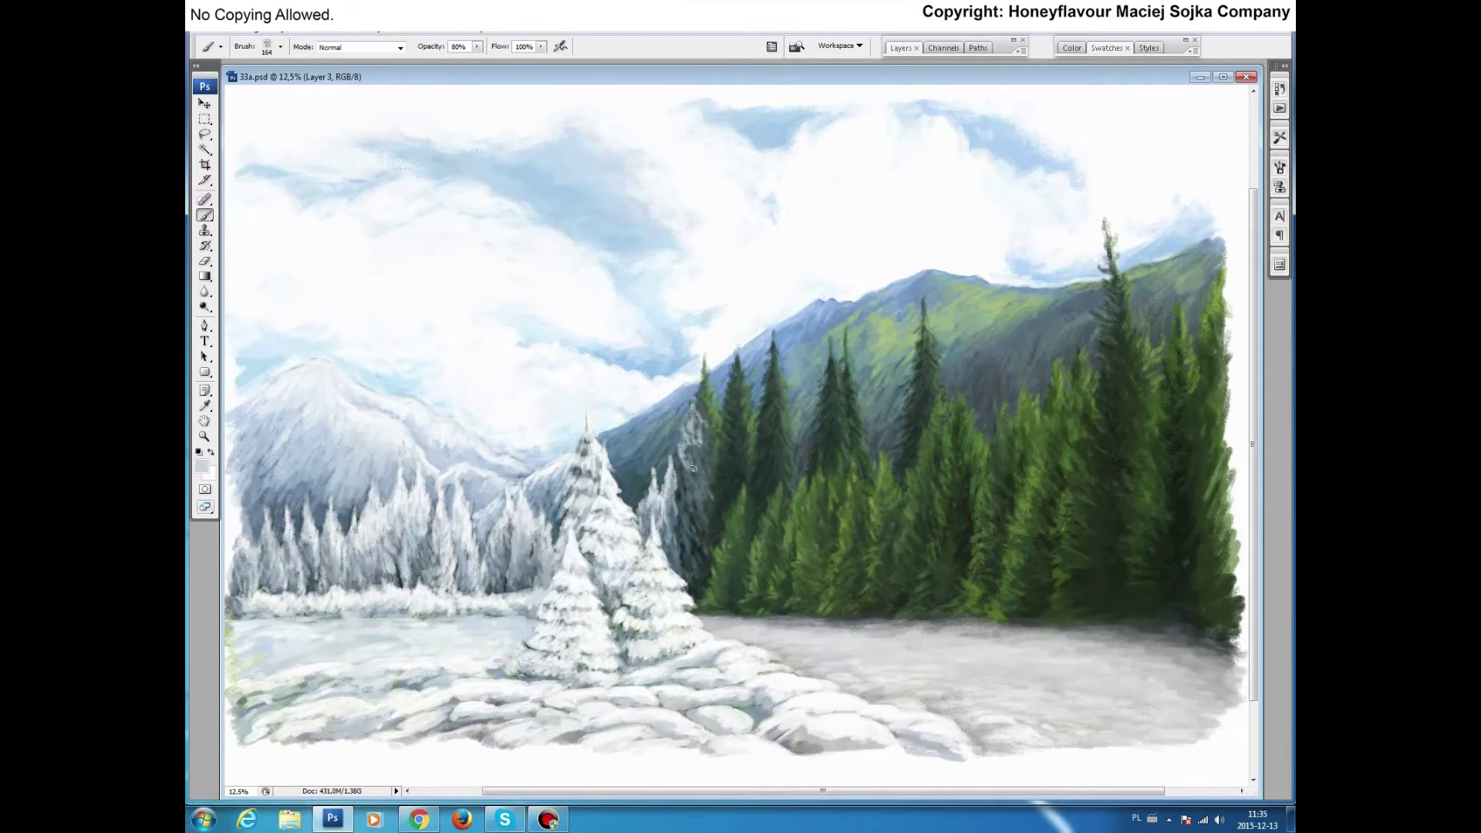
alt+click(690, 512)
mouse_move(691, 426)
mouse_down()
mouse_move(633, 421)
mouse_move(573, 455)
mouse_move(671, 409)
mouse_move(624, 495)
mouse_up()
Step: At 50% opacity, soften the slope around the snowy fir with lighter grey mist
key(5)
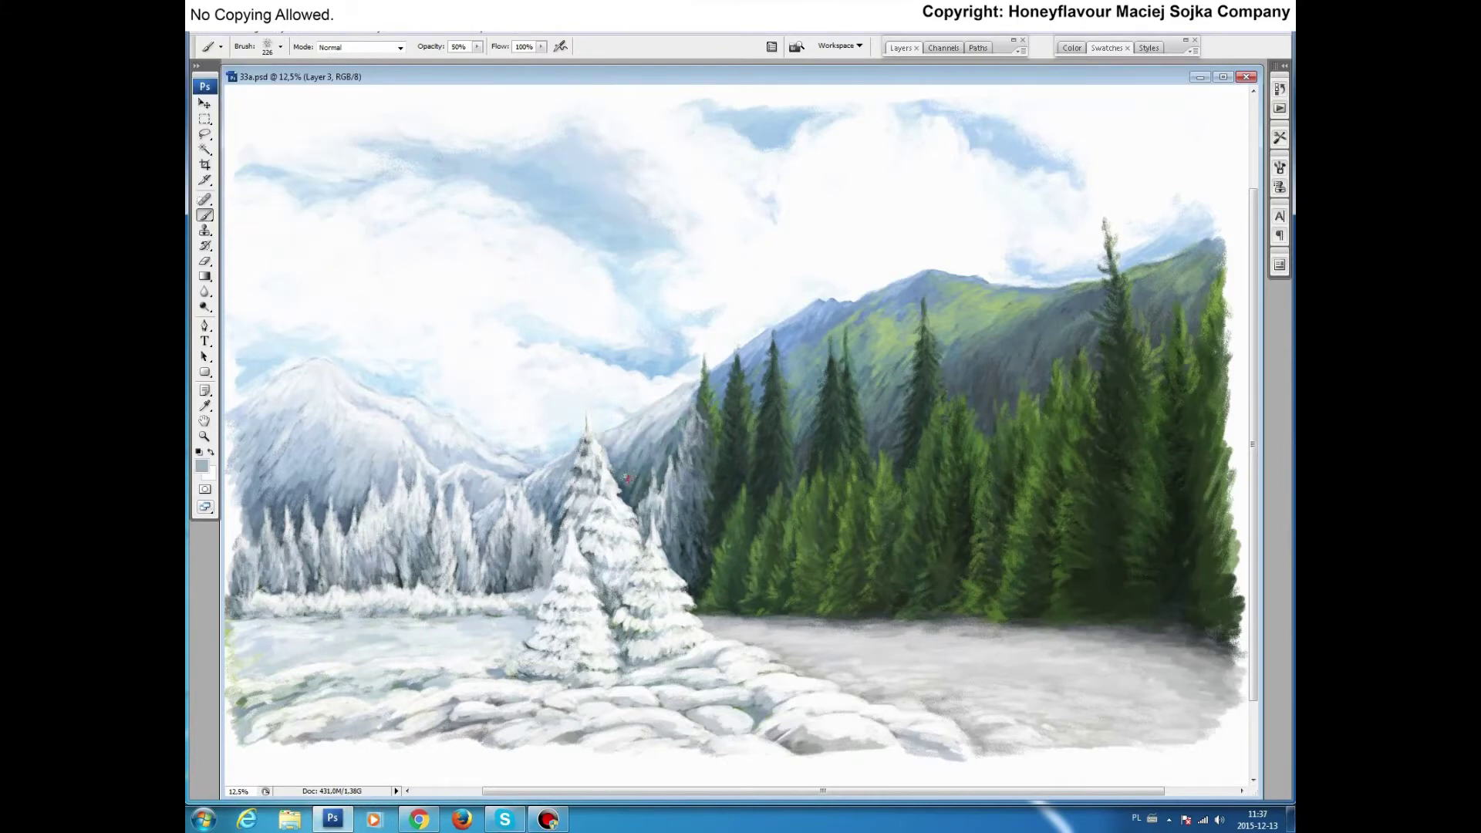
alt+click(549, 477)
drag(602, 444, 679, 397)
drag(493, 486, 552, 509)
alt+click(640, 463)
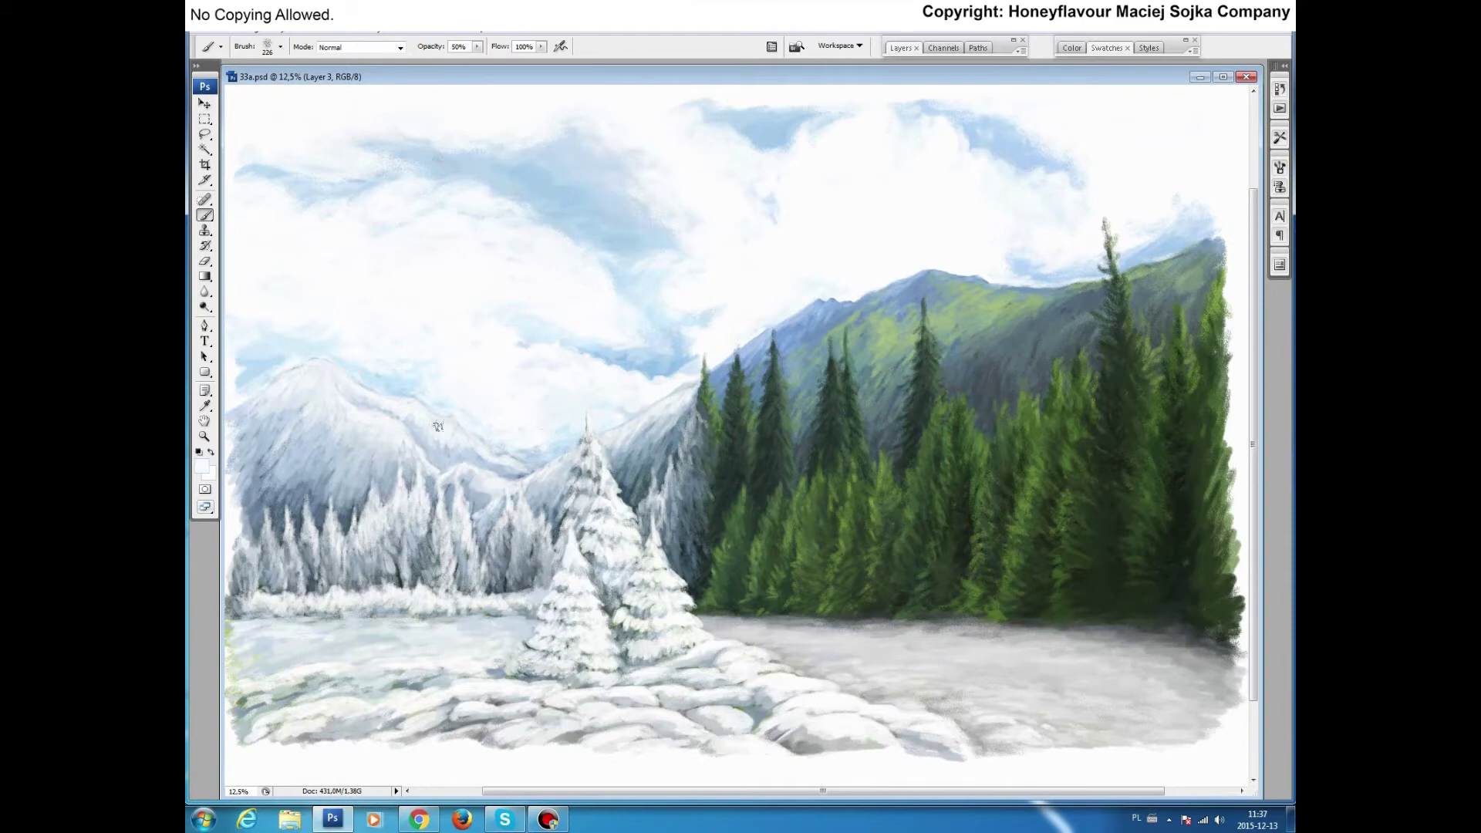
Step: With a 172 brush, 100% opacity and white colour, lighten the area left of the fir
click(280, 47)
click(255, 201)
key(0)
key(d)
key(x)
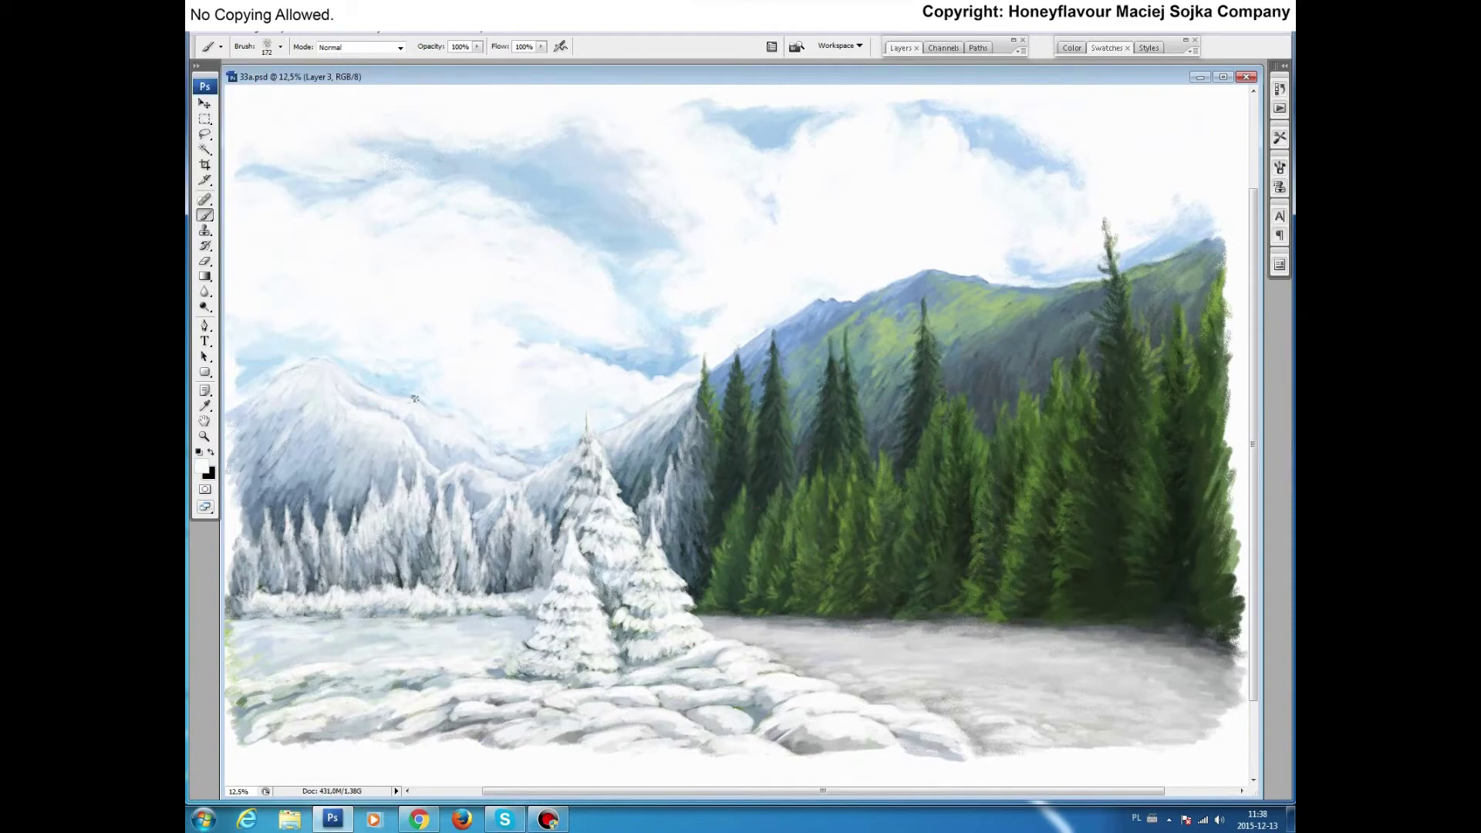
drag(509, 544, 560, 532)
Step: Enlarge the brush to 193 and paint light grey snow down the dark tree edge
alt+click(396, 567)
alt+click(501, 571)
click(280, 46)
drag(309, 72, 318, 72)
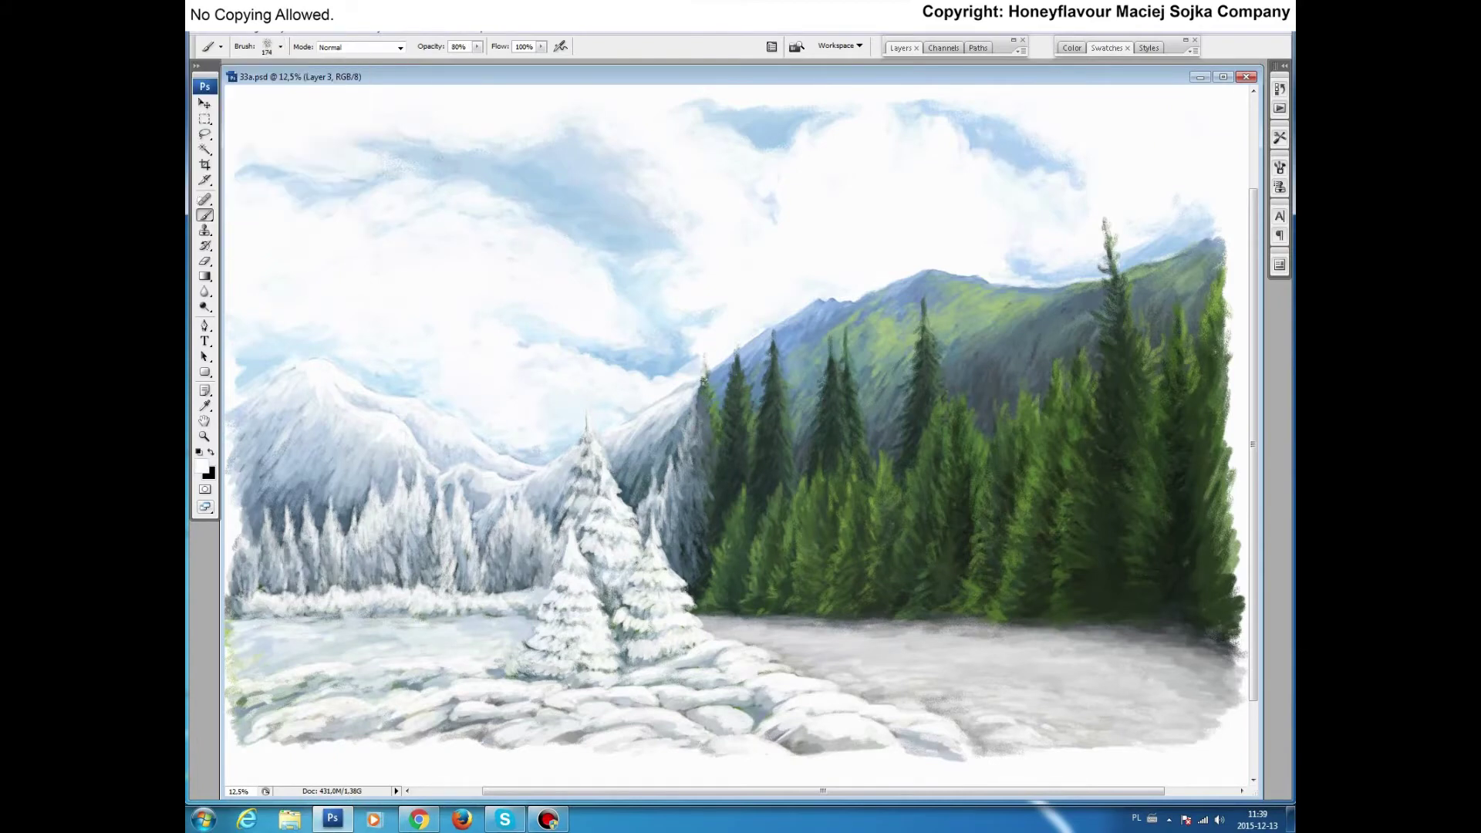
drag(711, 395, 699, 486)
alt+click(713, 453)
alt+click(698, 463)
drag(718, 363, 720, 400)
Step: Cover the dark tree's left side with white snow
alt+click(720, 400)
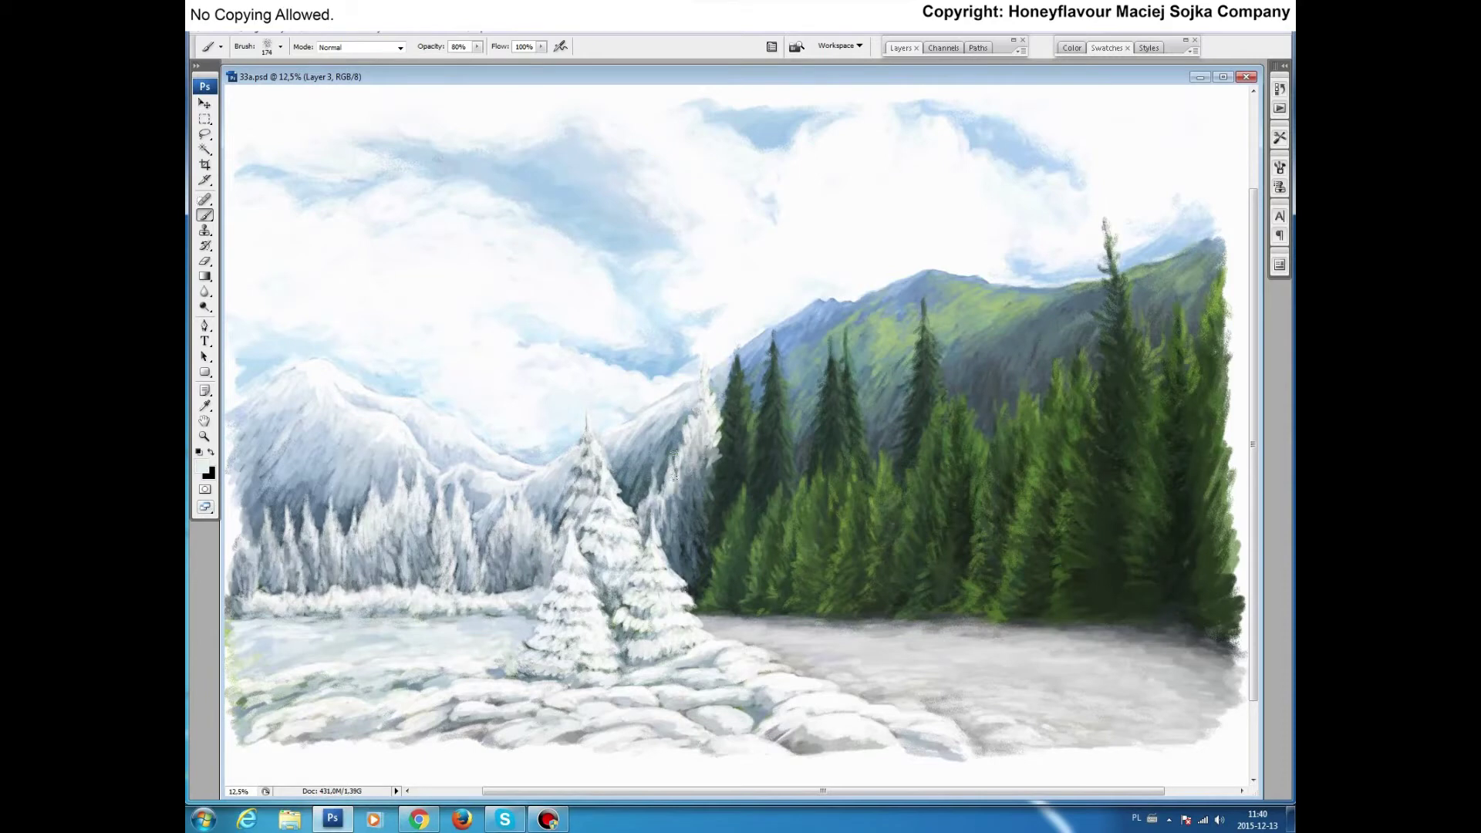
alt+click(697, 396)
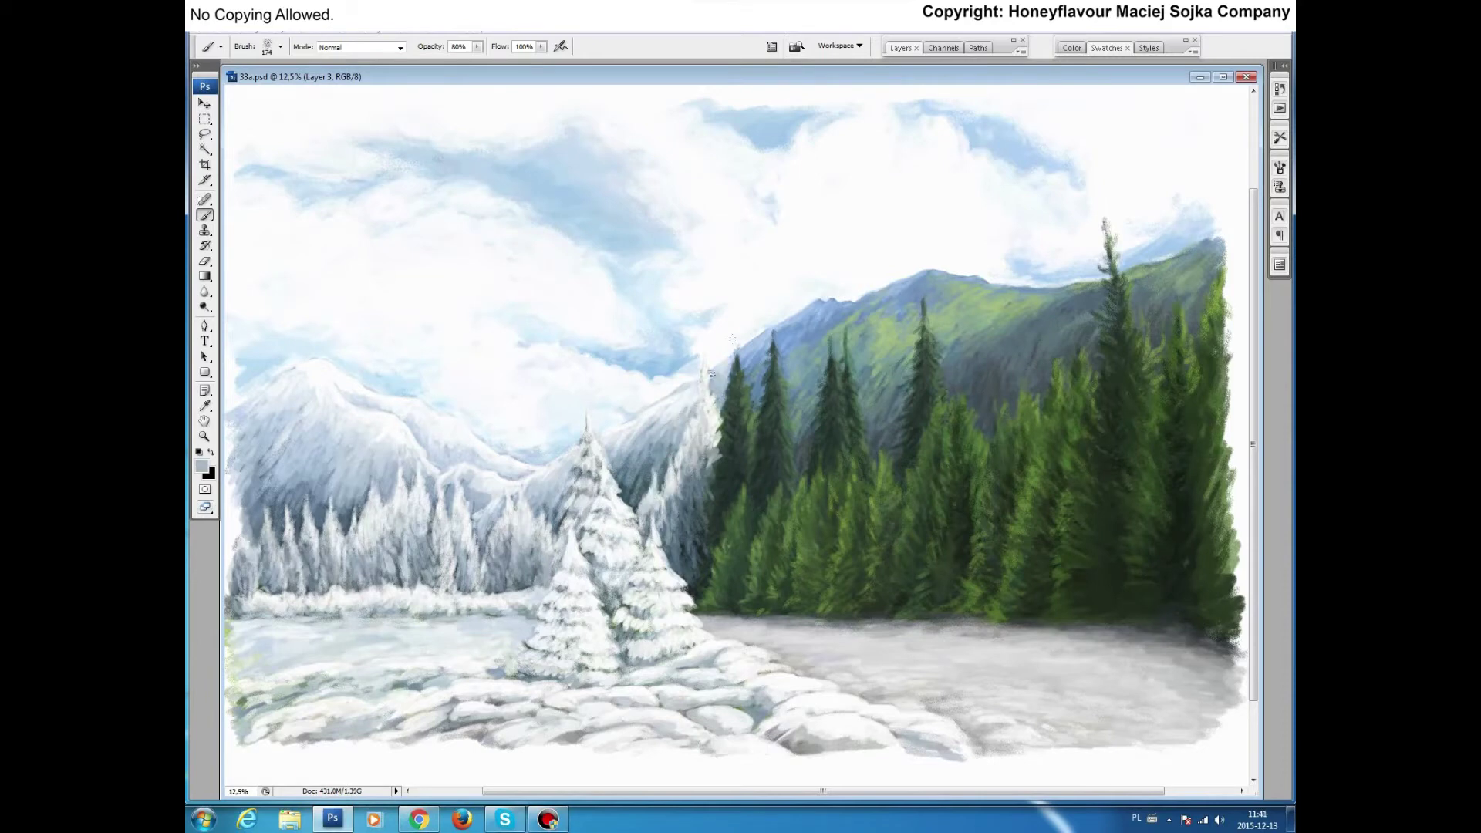
drag(737, 369, 752, 472)
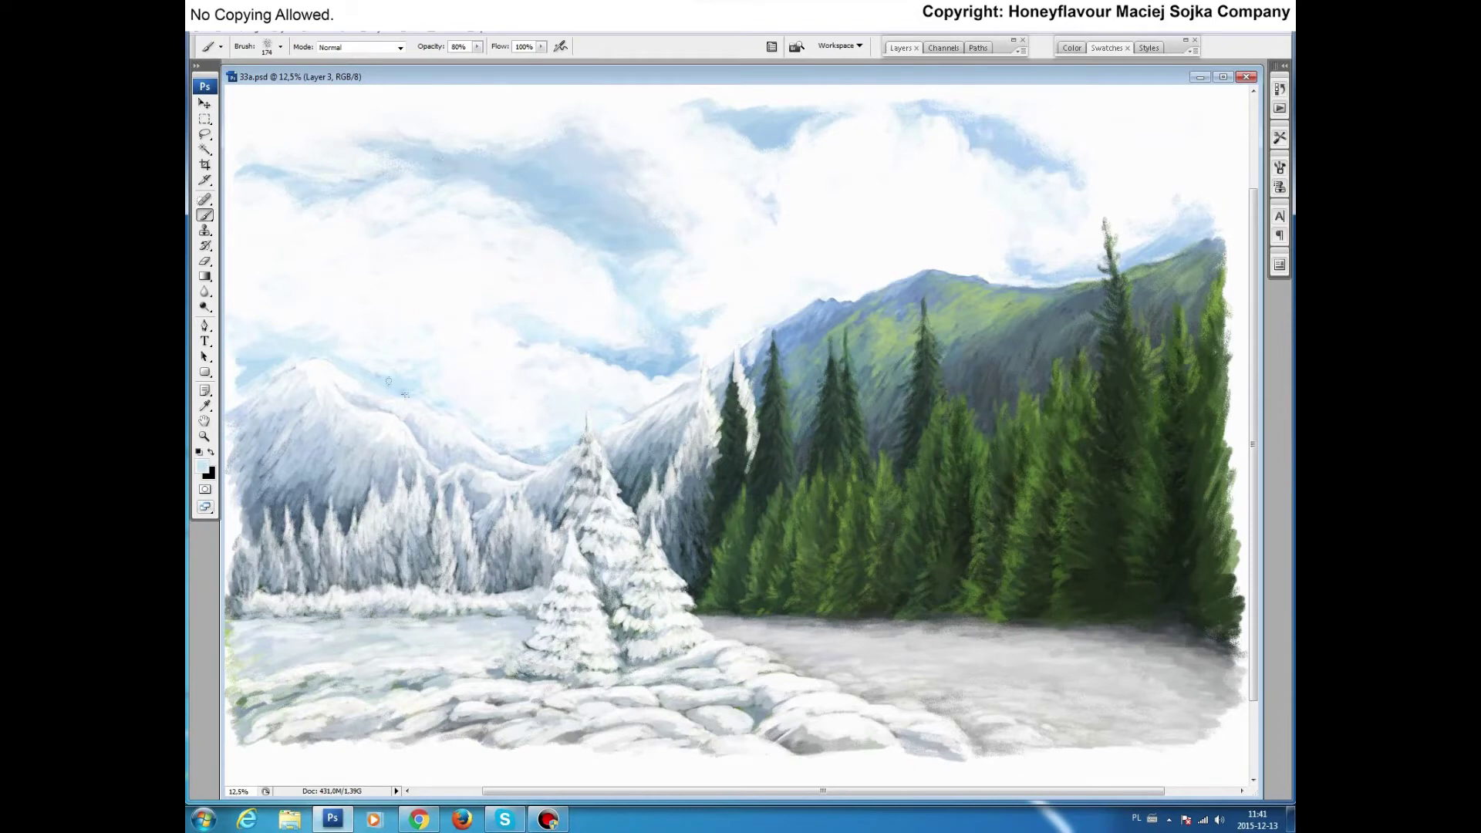
drag(732, 370, 737, 455)
mouse_move(725, 401)
mouse_down()
mouse_move(741, 478)
mouse_move(756, 463)
mouse_up()
drag(716, 401, 749, 371)
mouse_move(722, 432)
mouse_down()
mouse_move(729, 475)
mouse_move(706, 540)
mouse_move(729, 498)
mouse_move(698, 598)
mouse_up()
Step: Whiten the dark strip beside the green forest and snow down the dark tree
mouse_move(713, 505)
mouse_down()
mouse_move(683, 534)
mouse_move(722, 482)
mouse_move(679, 540)
mouse_up()
mouse_move(628, 471)
mouse_down()
mouse_move(663, 471)
mouse_move(733, 409)
mouse_up()
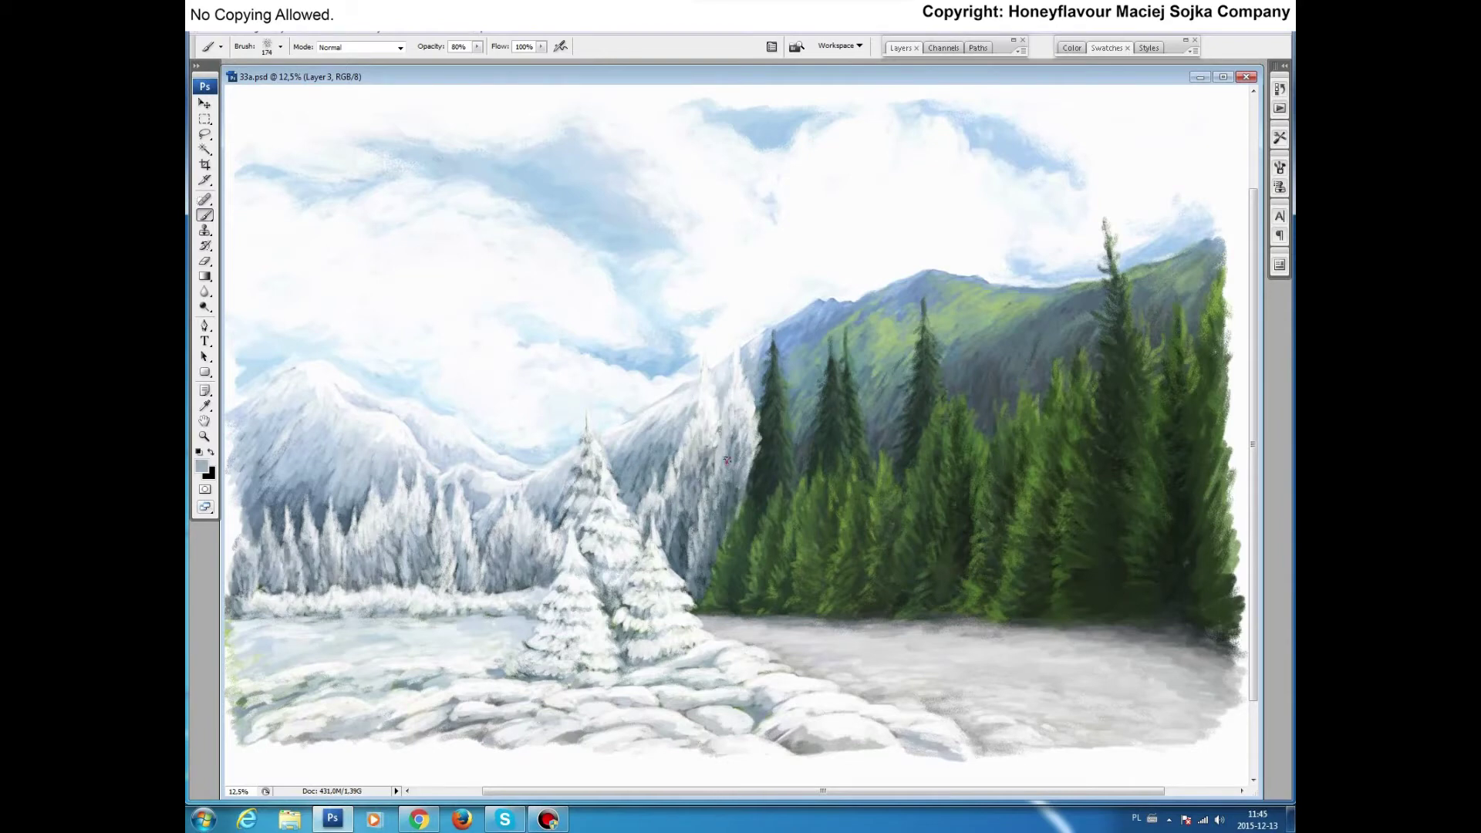
drag(746, 529, 674, 584)
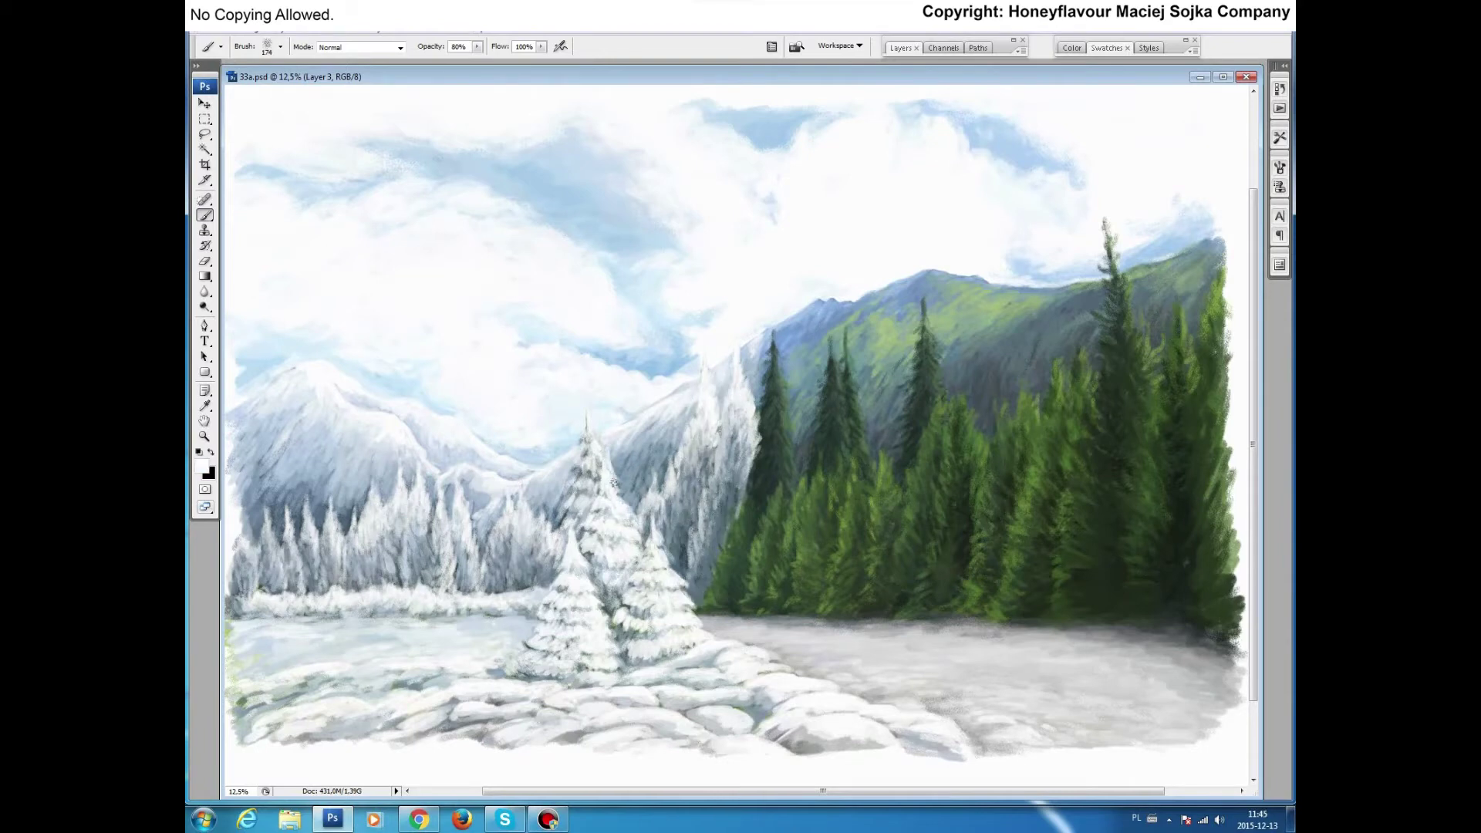
drag(773, 386, 752, 517)
mouse_move(775, 330)
mouse_down()
mouse_move(771, 467)
mouse_move(714, 594)
mouse_up()
drag(771, 405, 783, 439)
mouse_move(733, 554)
mouse_down()
mouse_move(703, 610)
mouse_move(698, 598)
mouse_up()
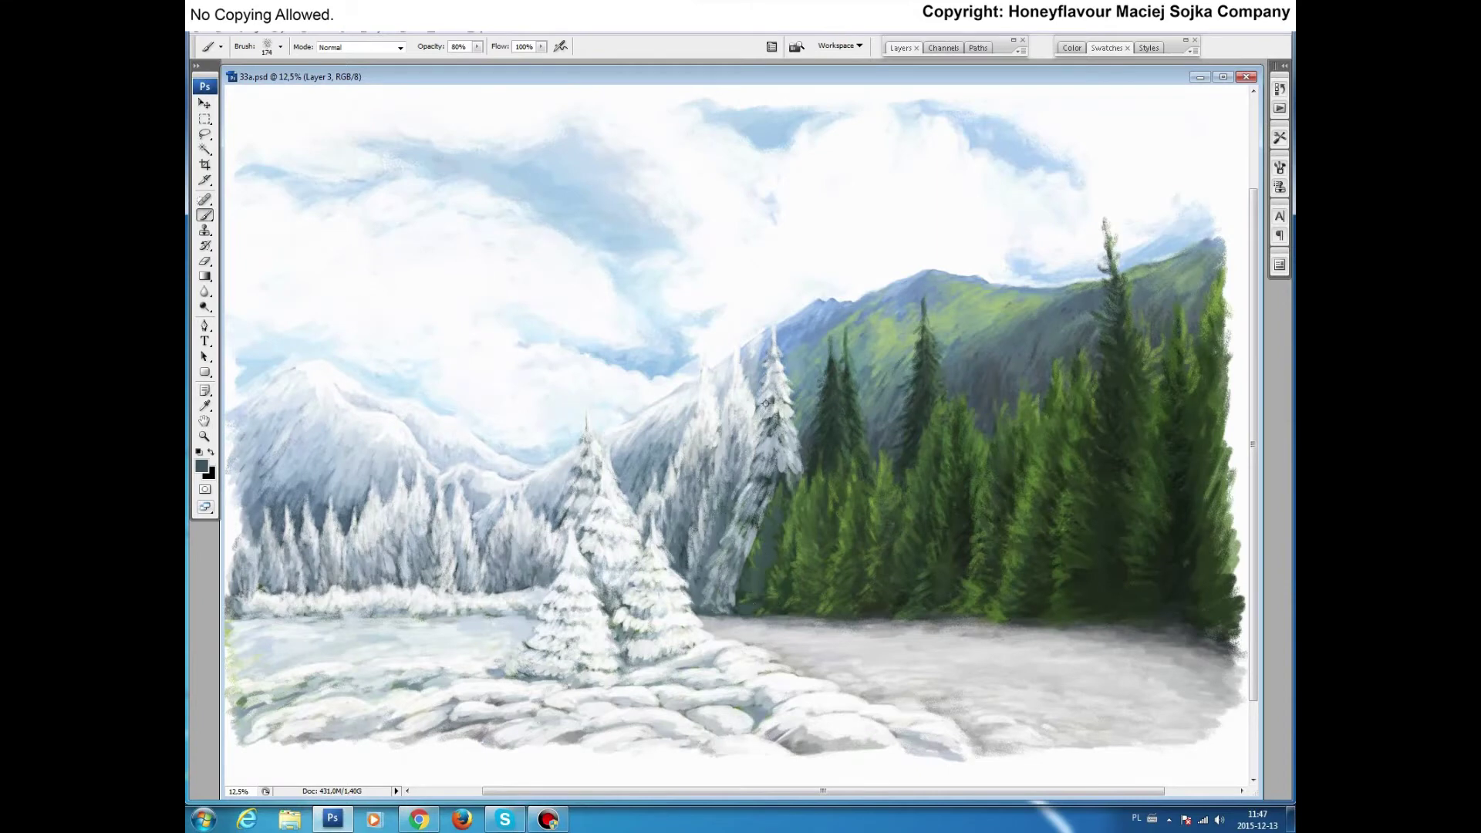
Step: Paint snow strokes along the forest edge and its base
drag(775, 498, 736, 613)
drag(806, 455, 771, 601)
drag(806, 490, 795, 510)
drag(782, 569, 772, 605)
drag(803, 444, 785, 510)
alt+click(800, 634)
drag(799, 617, 742, 602)
drag(819, 496, 786, 621)
Step: Add light grey snow and highlights along the green forest edge
alt+click(819, 443)
drag(821, 438, 791, 617)
drag(806, 506, 775, 590)
drag(827, 436, 824, 474)
drag(794, 594, 774, 609)
Step: Frost the next dark tree with darker and lighter snow shades
alt+click(836, 360)
mouse_move(833, 363)
mouse_down()
mouse_move(816, 467)
mouse_move(837, 451)
mouse_up()
alt+click(830, 409)
drag(839, 355, 822, 403)
drag(835, 402, 816, 426)
Step: Paint snow on the neighbouring firs and whiten the blue ridge slope
alt+click(837, 351)
drag(840, 355, 857, 455)
alt+click(849, 401)
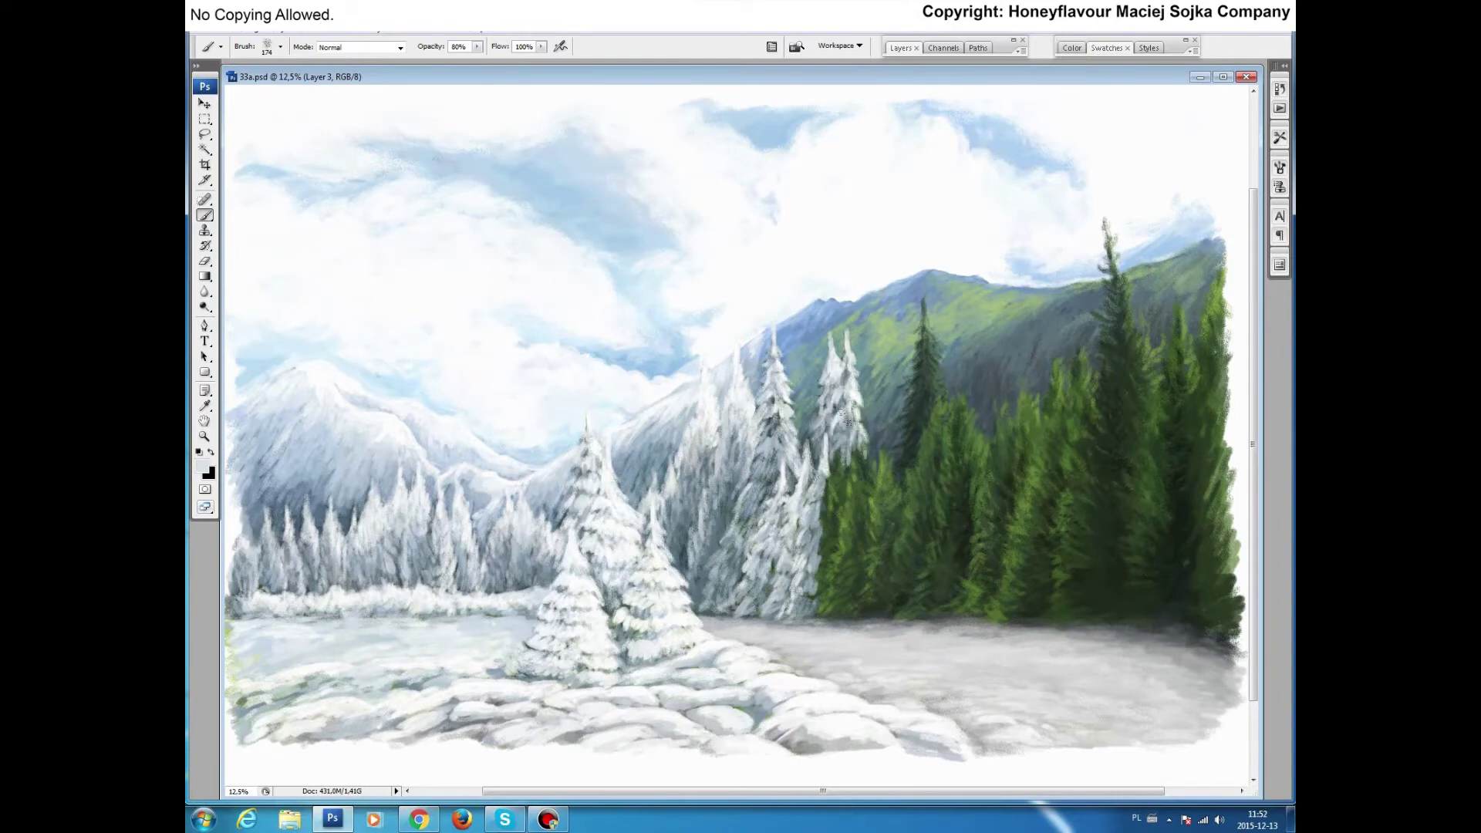
alt+click(810, 383)
drag(799, 379, 807, 462)
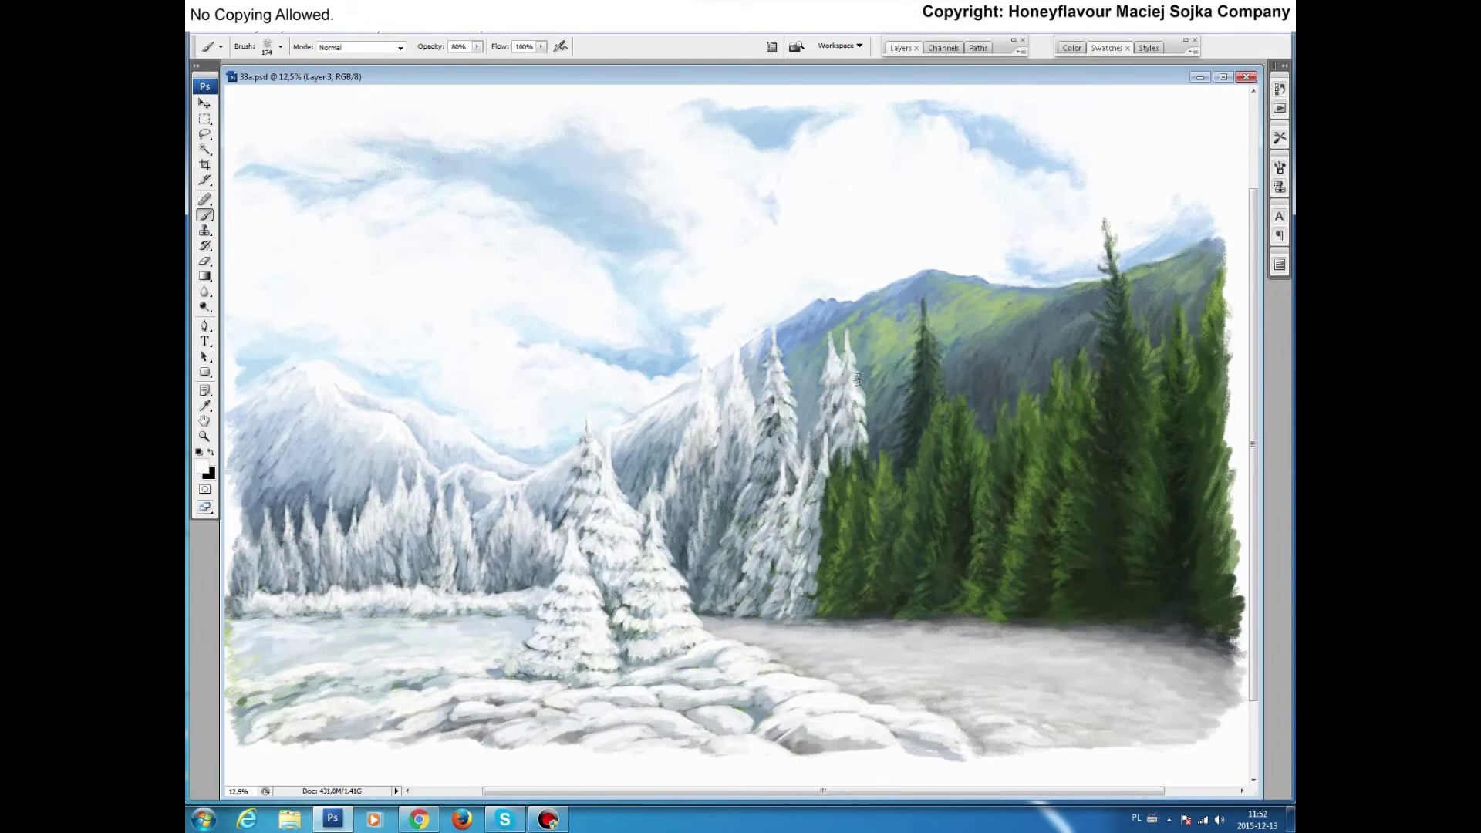
alt+click(768, 343)
mouse_move(810, 322)
mouse_down()
mouse_move(780, 363)
mouse_move(777, 338)
mouse_up()
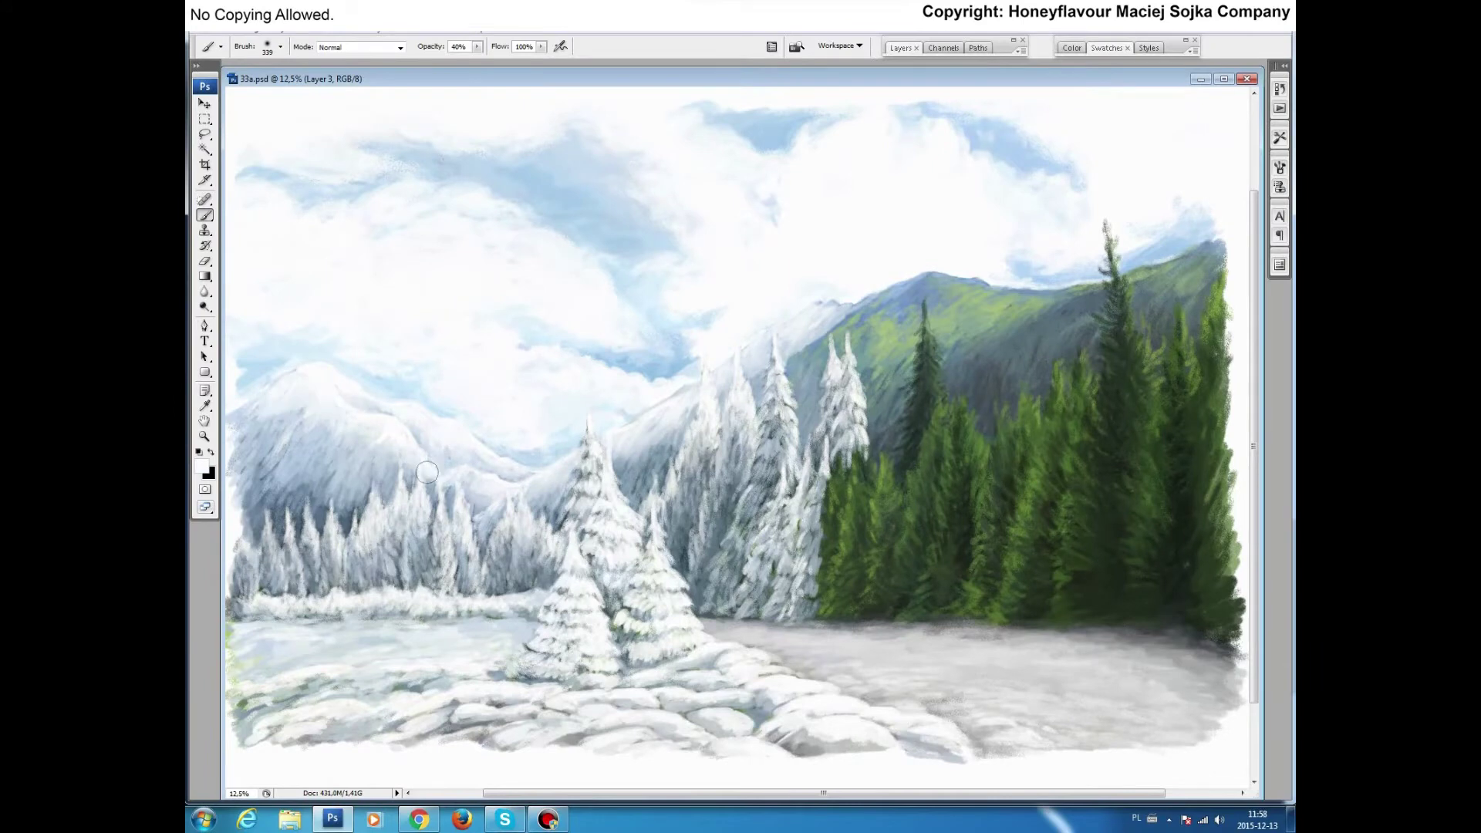
Step: At 30% opacity, whiten the foreground snow, rocks and distant tree line
key(3)
mouse_move(348, 715)
mouse_down()
mouse_move(494, 740)
mouse_move(695, 663)
mouse_up()
drag(672, 717, 953, 744)
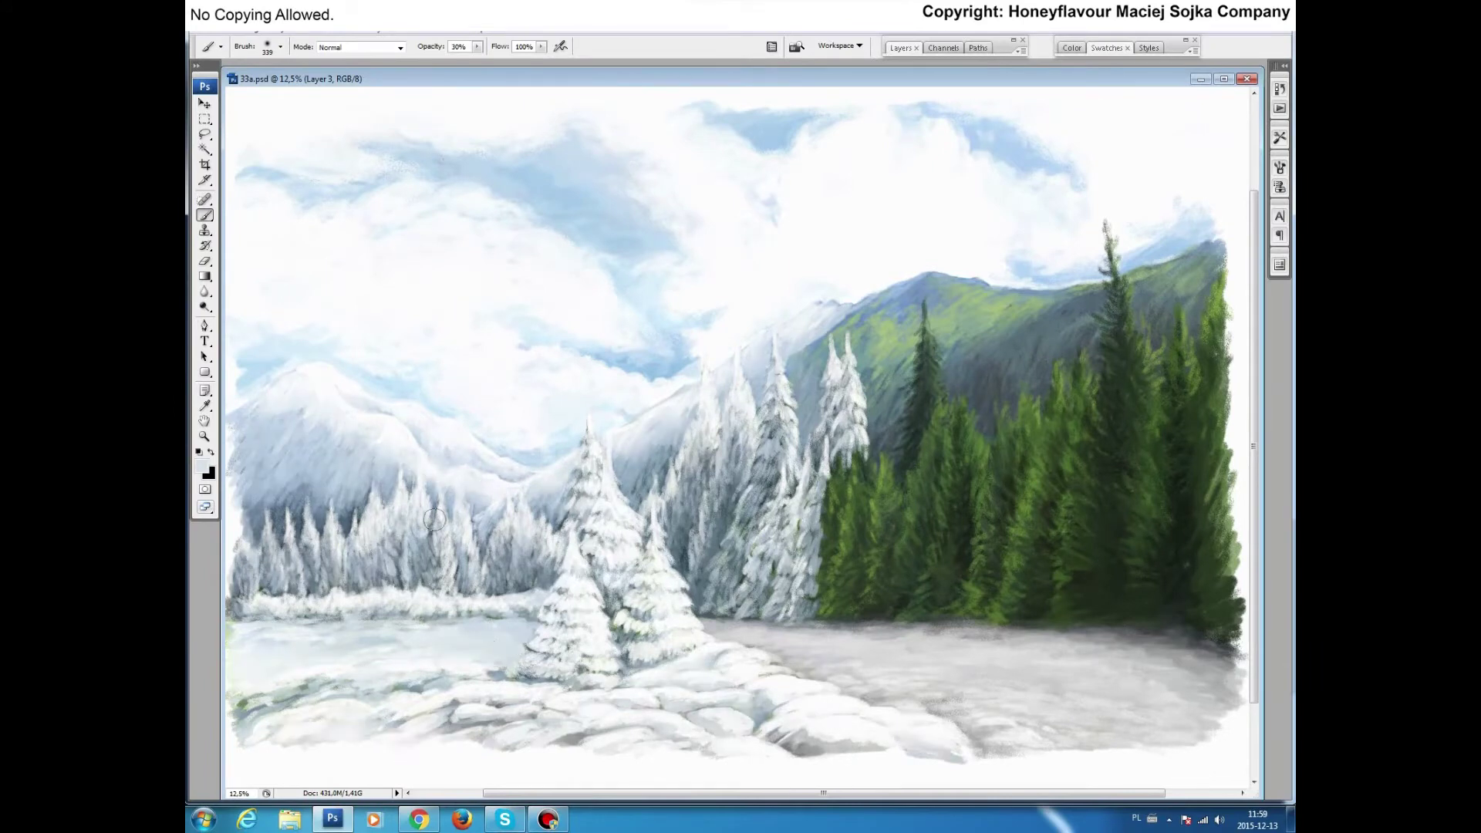
drag(417, 555, 255, 571)
mouse_move(709, 447)
mouse_down()
mouse_move(494, 548)
mouse_move(231, 605)
mouse_up()
Step: With a 193 brush, whiten the lake edge, central snowy firs and bottom-left snow
click(280, 47)
click(308, 177)
drag(371, 590, 520, 590)
mouse_move(694, 556)
mouse_down()
mouse_move(771, 409)
mouse_move(796, 463)
mouse_up()
drag(772, 590, 764, 571)
drag(625, 672, 613, 598)
alt+click(255, 729)
drag(243, 733, 260, 710)
drag(554, 515, 571, 506)
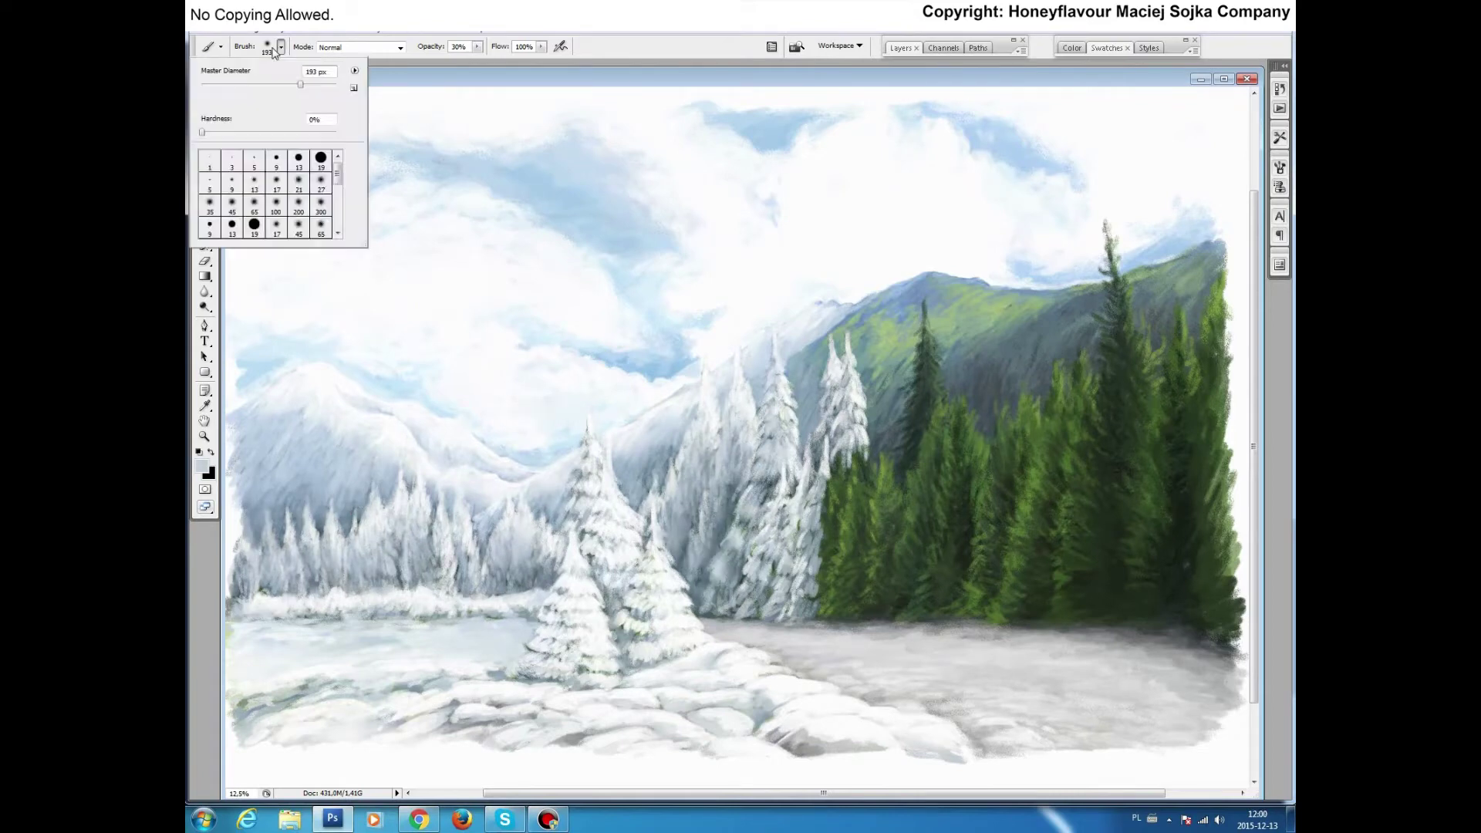
Step: Cover the mountain ridge and crest below the peak with snow
alt+click(816, 346)
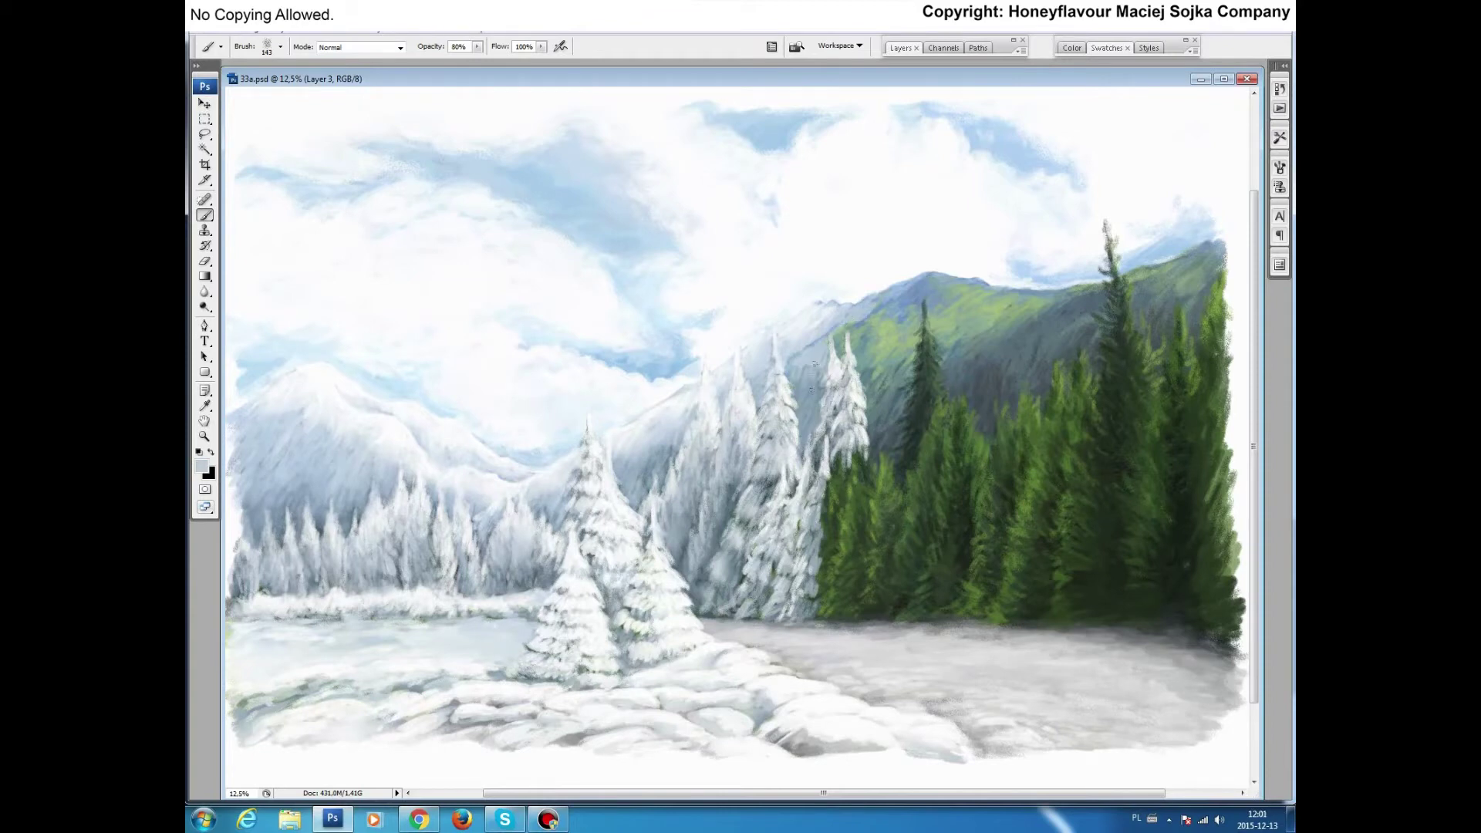
mouse_move(830, 330)
mouse_down()
mouse_move(898, 287)
mouse_move(848, 306)
mouse_up()
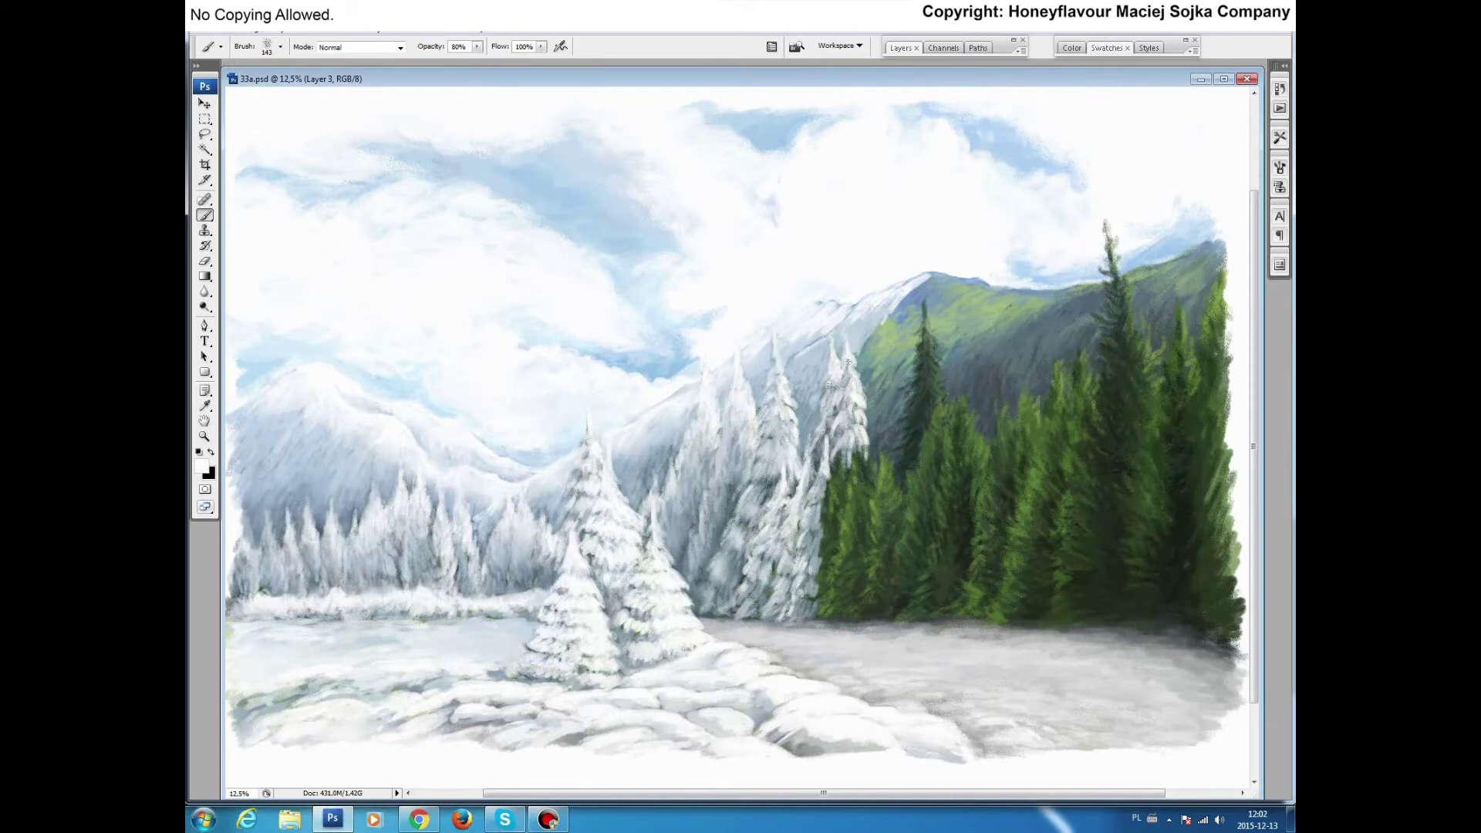
mouse_move(911, 295)
mouse_down()
mouse_move(956, 279)
mouse_move(895, 316)
mouse_move(917, 294)
mouse_up()
drag(1010, 289, 972, 284)
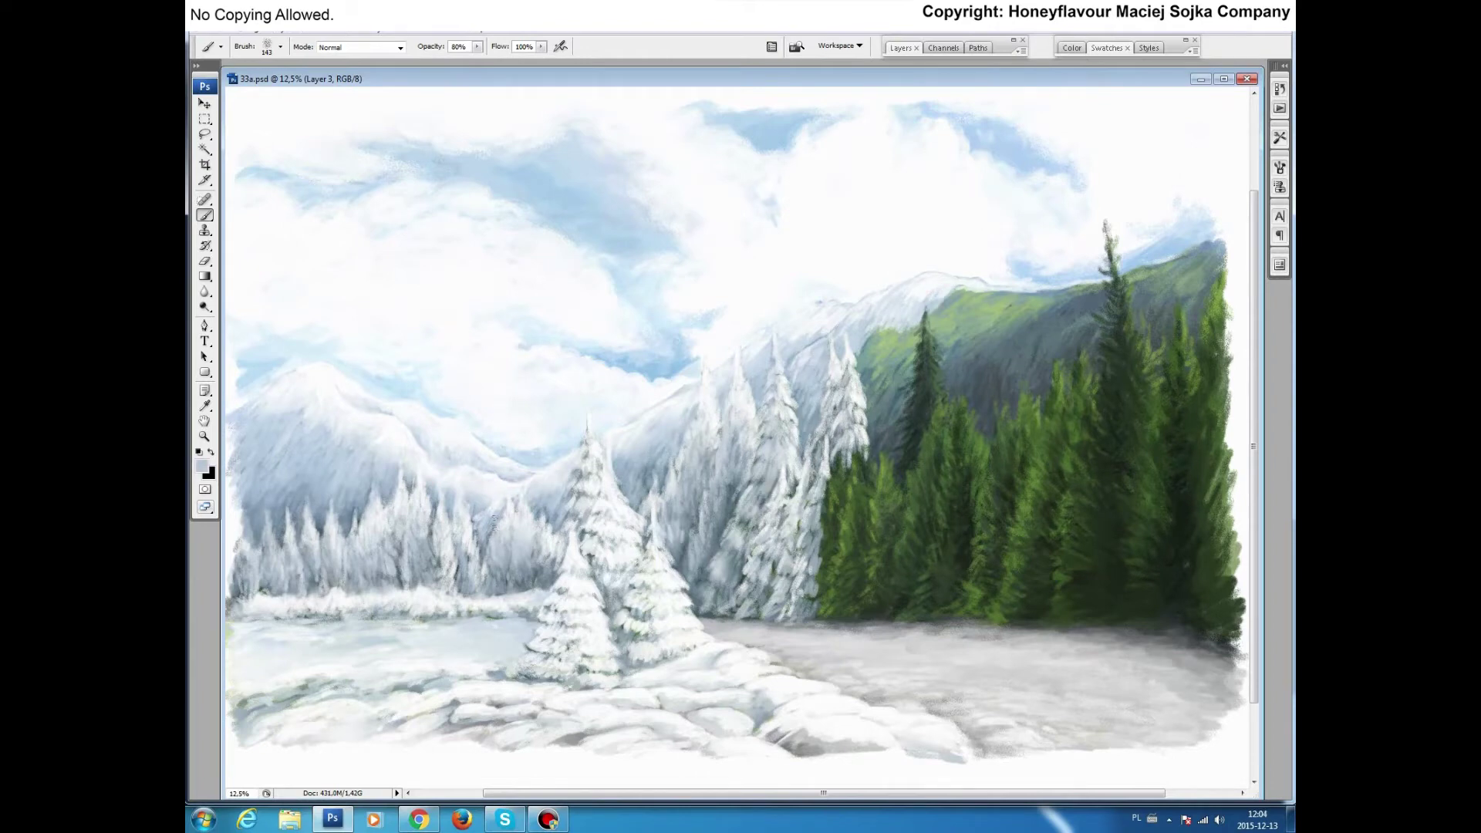
Step: Frost the green trees' left edge with snow and a grey shadow
drag(848, 455, 816, 618)
drag(848, 454, 808, 567)
drag(843, 510, 821, 563)
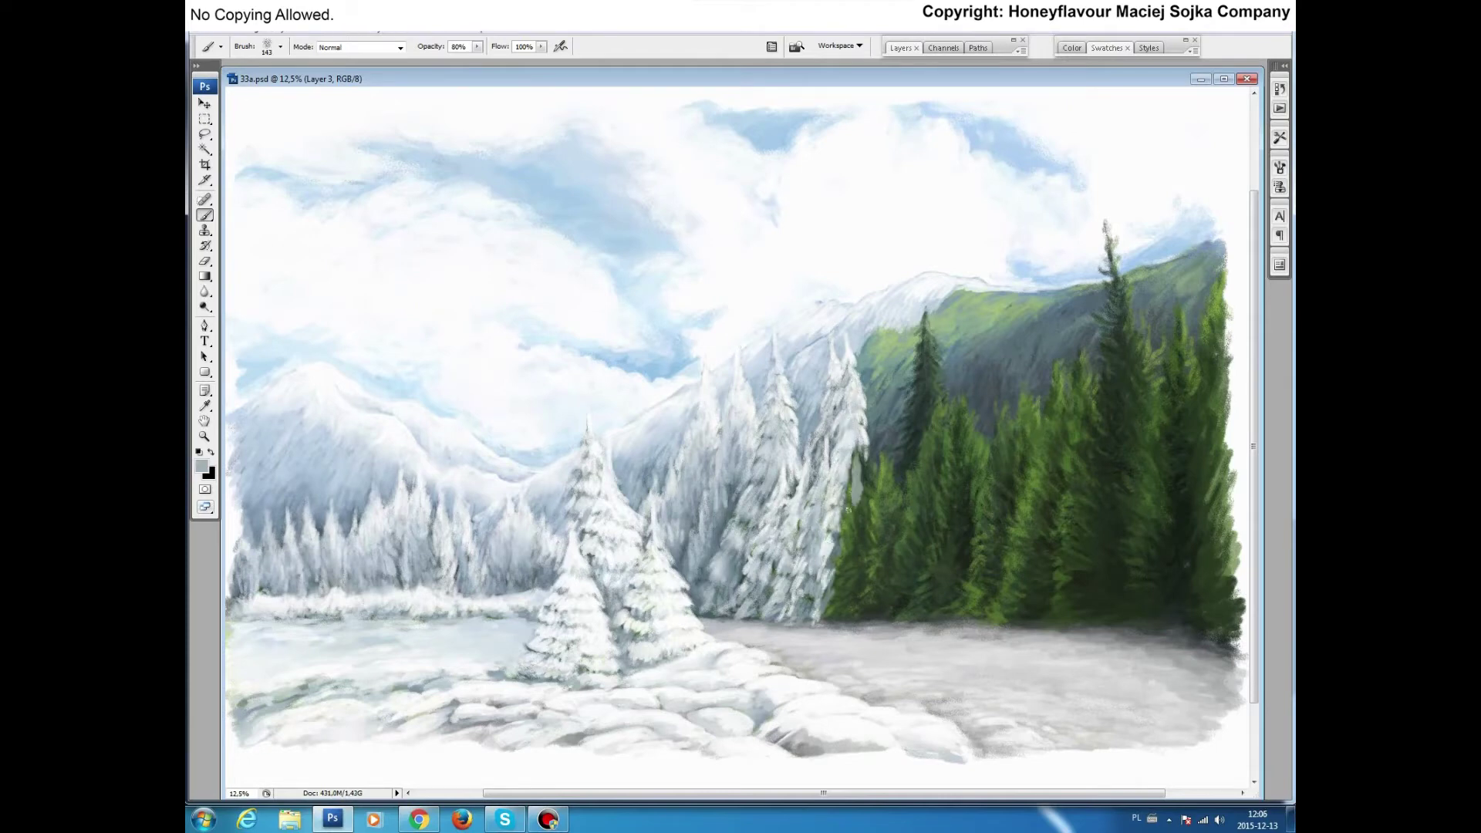
alt+click(853, 492)
drag(853, 492, 837, 608)
drag(859, 455, 822, 617)
Step: Extend snow along the tree edge and the ground line beneath the trees
alt+click(812, 536)
drag(816, 550, 830, 621)
drag(856, 421, 864, 500)
drag(822, 629, 740, 634)
mouse_move(840, 622)
mouse_down()
mouse_move(710, 631)
mouse_move(872, 635)
mouse_up()
drag(780, 621, 720, 631)
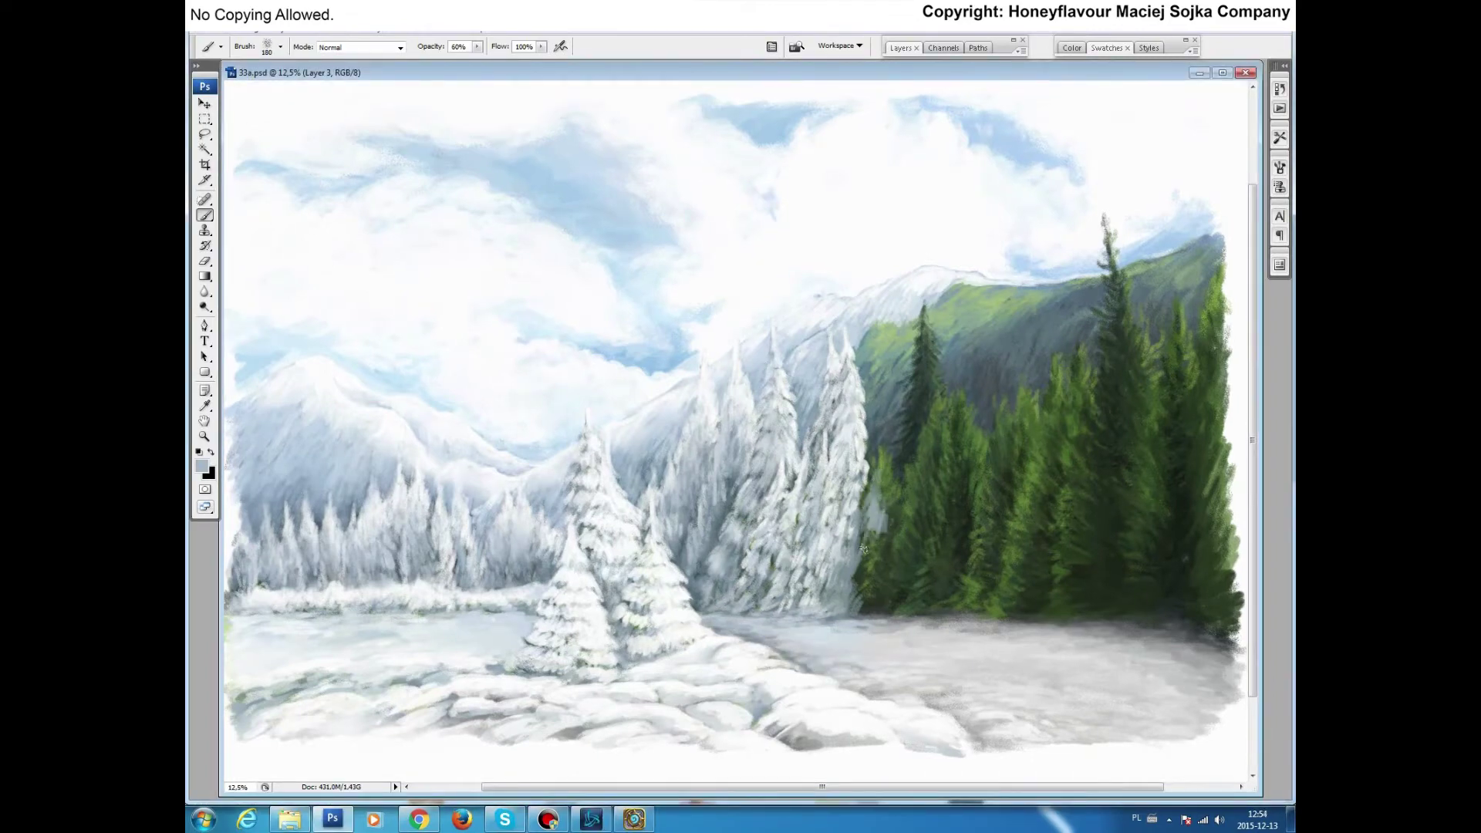
Step: Frost the dark edge of the small tree with light snow strokes on Layer 3
mouse_move(868, 560)
mouse_down()
mouse_move(890, 457)
mouse_move(872, 447)
mouse_move(864, 581)
mouse_move(834, 555)
mouse_up()
drag(856, 618, 879, 474)
drag(887, 587, 921, 370)
drag(910, 494, 922, 340)
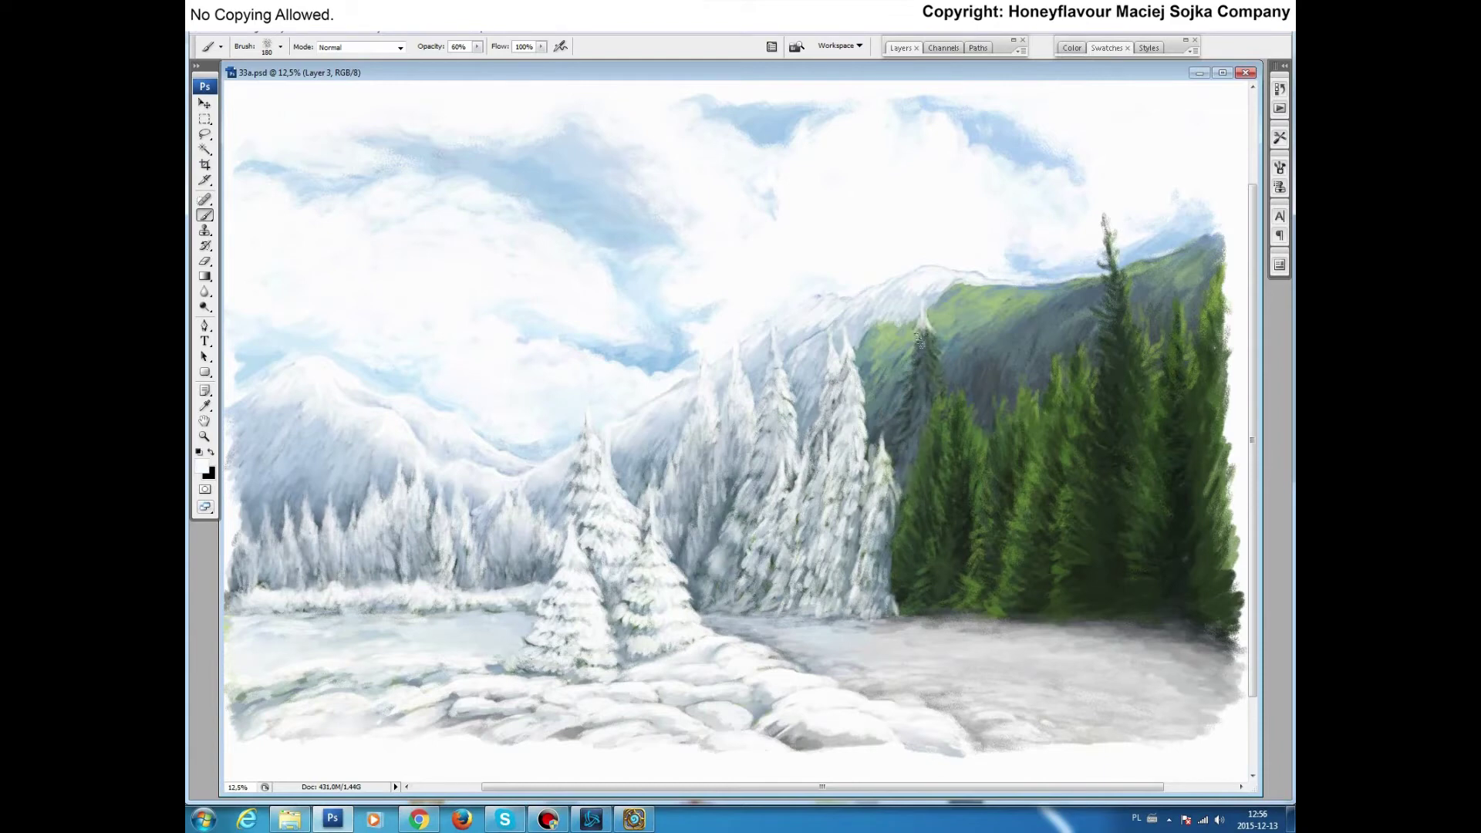
drag(925, 395, 918, 358)
drag(907, 428, 922, 370)
drag(902, 486, 892, 449)
mouse_move(926, 324)
mouse_down()
mouse_move(930, 421)
mouse_move(875, 371)
mouse_move(910, 374)
mouse_move(856, 357)
mouse_move(891, 389)
mouse_up()
Step: With a bigger brush, brighten the green slope beside the small tree with snow
key(bracketright)
mouse_move(875, 317)
mouse_down()
mouse_move(868, 366)
mouse_move(900, 415)
mouse_up()
drag(864, 309, 811, 335)
mouse_move(906, 393)
mouse_down()
mouse_move(941, 308)
mouse_move(984, 390)
mouse_move(939, 378)
mouse_move(903, 594)
mouse_move(936, 457)
mouse_move(894, 581)
mouse_move(926, 614)
mouse_move(895, 544)
mouse_up()
key([)
Step: Paint sampled grey, then white, over the green forest's left edge down to its base
alt+click(899, 528)
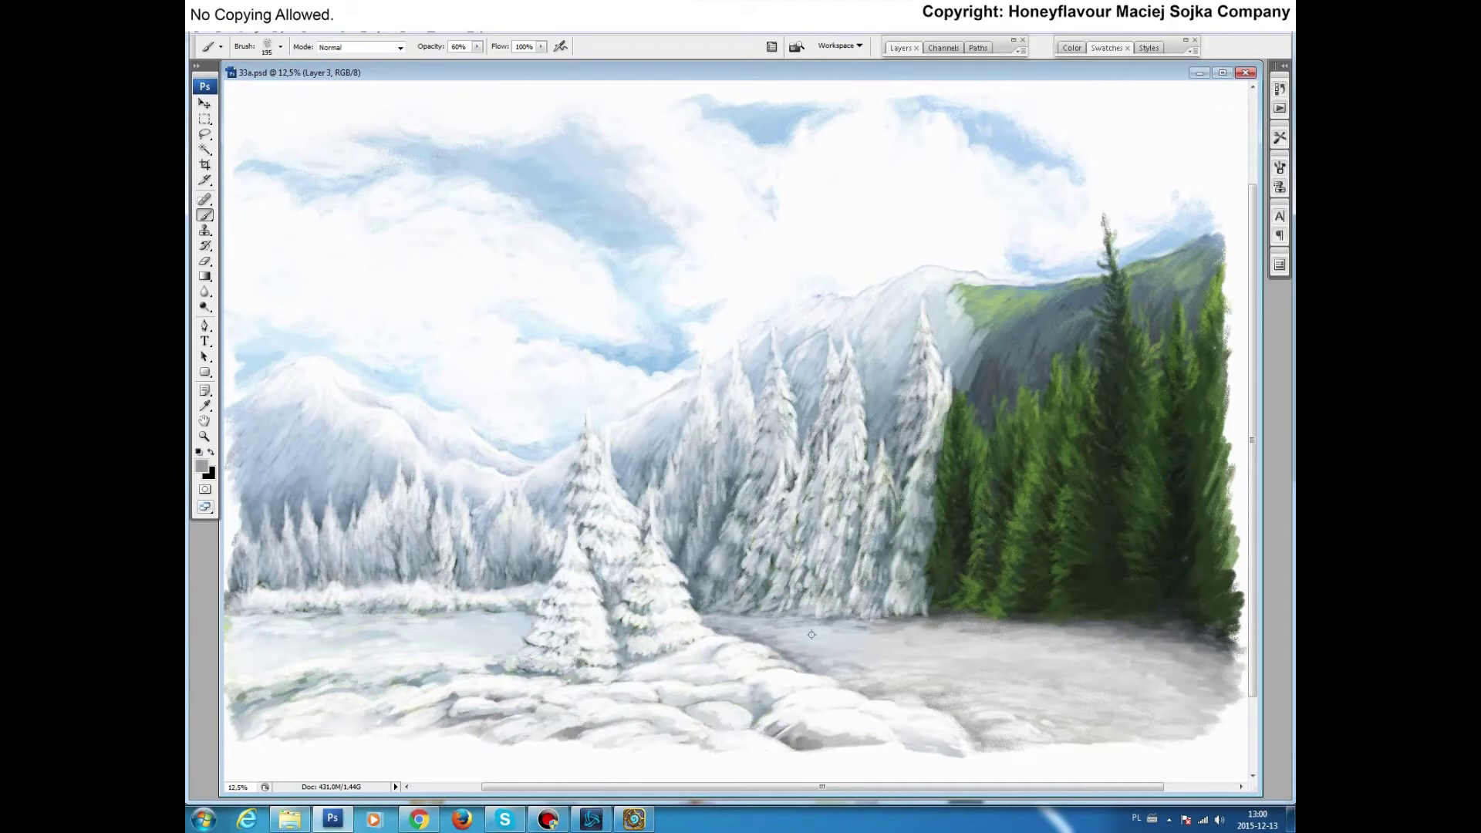
alt+click(895, 625)
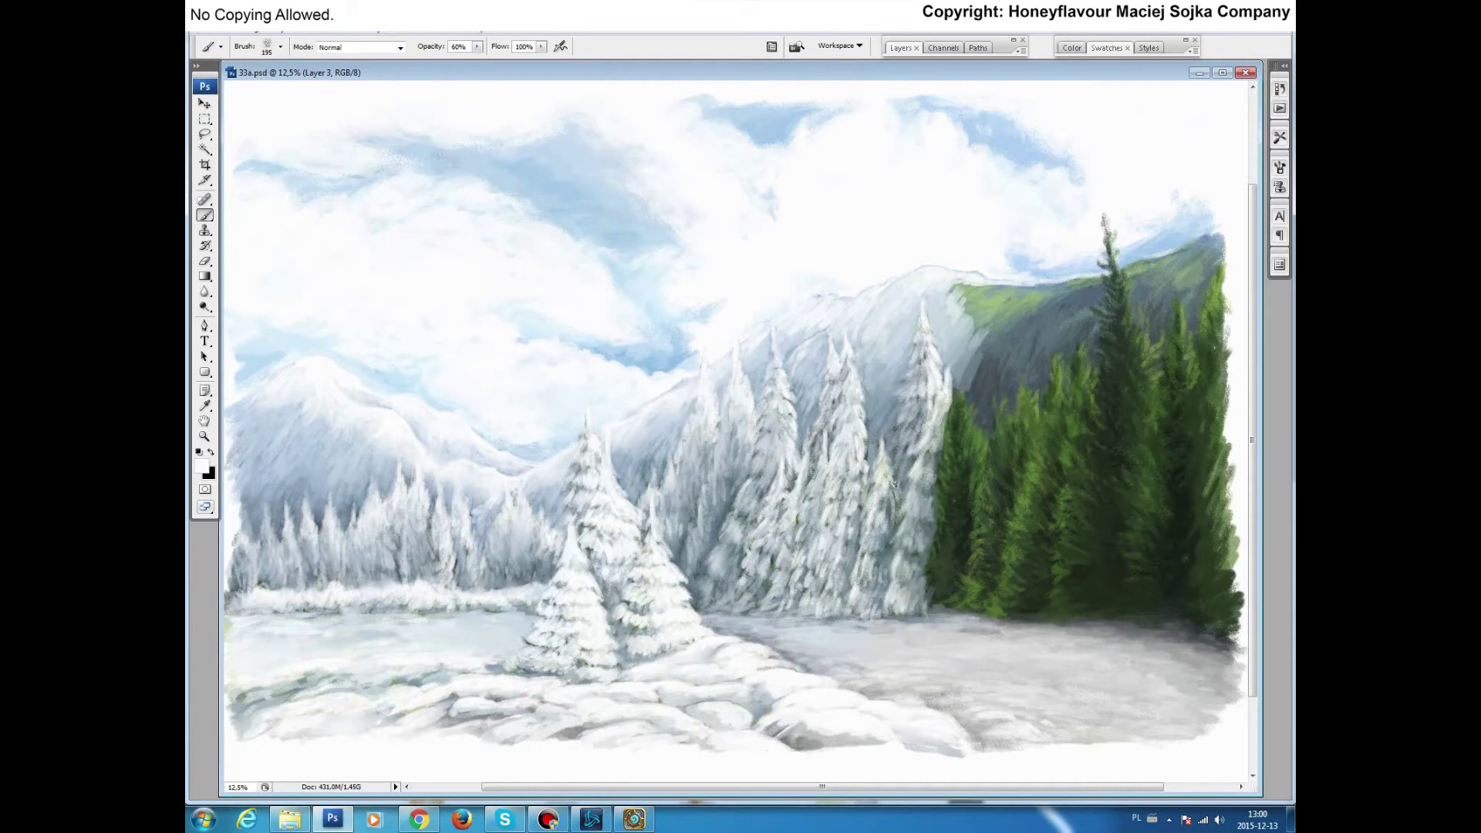
mouse_move(959, 425)
mouse_down()
mouse_move(960, 565)
mouse_move(979, 459)
mouse_move(949, 575)
mouse_up()
alt+click(961, 501)
alt+click(938, 540)
drag(961, 378, 947, 513)
mouse_move(957, 409)
mouse_down()
mouse_move(948, 515)
mouse_move(980, 471)
mouse_move(976, 502)
mouse_move(969, 452)
mouse_up()
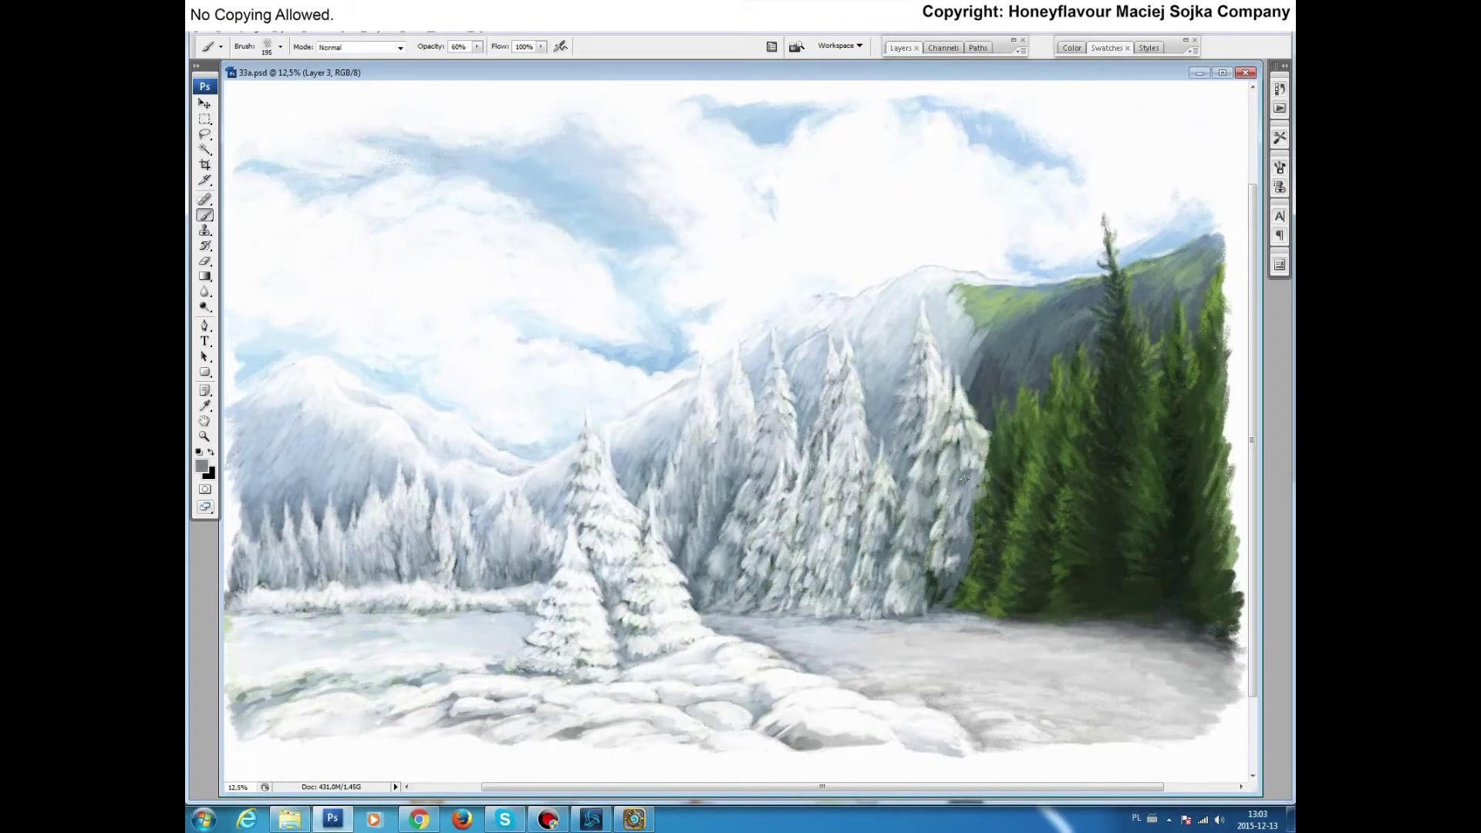
drag(933, 579, 947, 613)
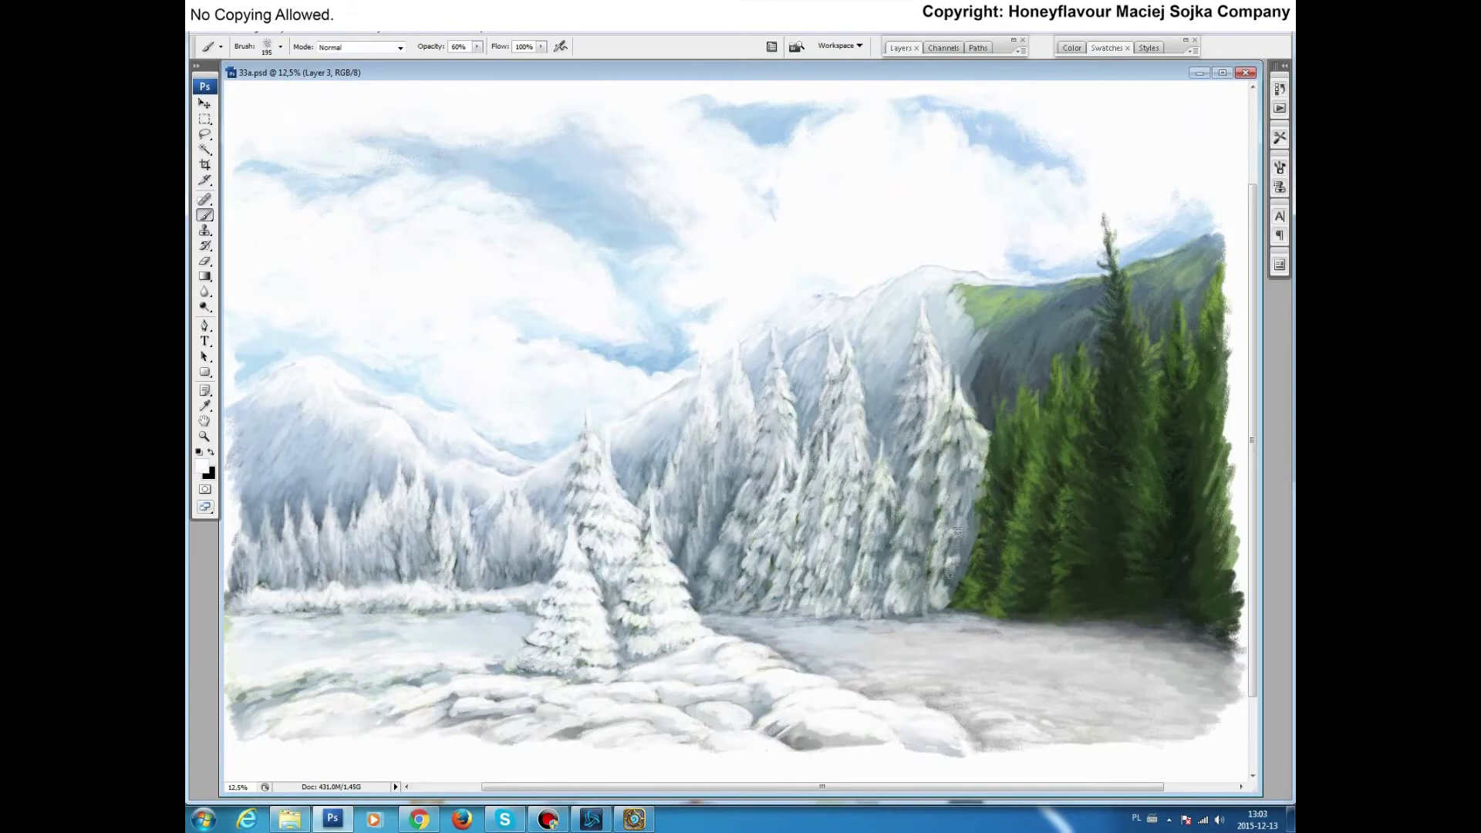
Step: Cover the dark slope left of the forest with grey and white snow
alt+click(974, 370)
drag(976, 370, 999, 432)
mouse_move(1030, 324)
mouse_down()
mouse_move(1013, 361)
mouse_move(1003, 308)
mouse_move(979, 347)
mouse_up()
alt+click(964, 286)
mouse_move(957, 278)
mouse_down()
mouse_move(1042, 308)
mouse_move(949, 301)
mouse_up()
mouse_move(1065, 285)
mouse_down()
mouse_move(972, 362)
mouse_move(1003, 440)
mouse_move(972, 613)
mouse_up()
Step: Lighten the snowy trees, ground and grey slope beside the green forest
click(280, 47)
drag(995, 424, 1010, 501)
alt+click(984, 509)
mouse_move(996, 379)
mouse_down()
mouse_move(983, 501)
mouse_move(998, 557)
mouse_move(964, 609)
mouse_up()
mouse_move(995, 533)
mouse_down()
mouse_move(980, 594)
mouse_move(872, 633)
mouse_up()
mouse_move(1003, 401)
mouse_down()
mouse_move(995, 540)
mouse_move(971, 540)
mouse_up()
drag(1003, 594, 933, 610)
drag(1096, 285, 1034, 347)
Step: Lighten the foreground rock shadow and ground, then brighten tree edges at 80% opacity
drag(779, 740, 837, 733)
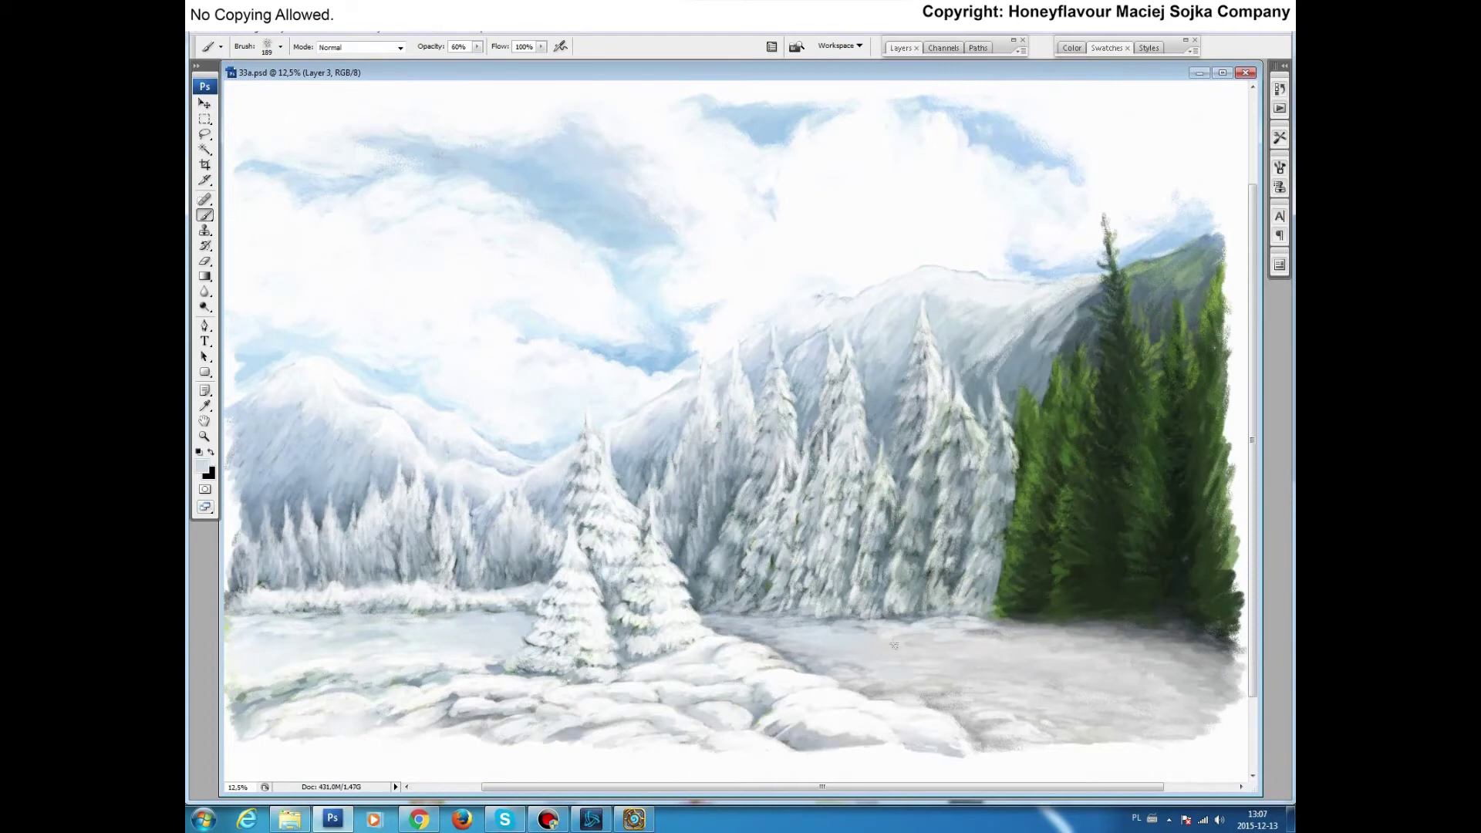
mouse_move(894, 644)
mouse_down()
mouse_move(825, 640)
mouse_move(1081, 745)
mouse_up()
key(8)
drag(998, 425, 994, 501)
drag(922, 390, 891, 494)
drag(968, 409, 976, 486)
drag(1006, 409, 1009, 431)
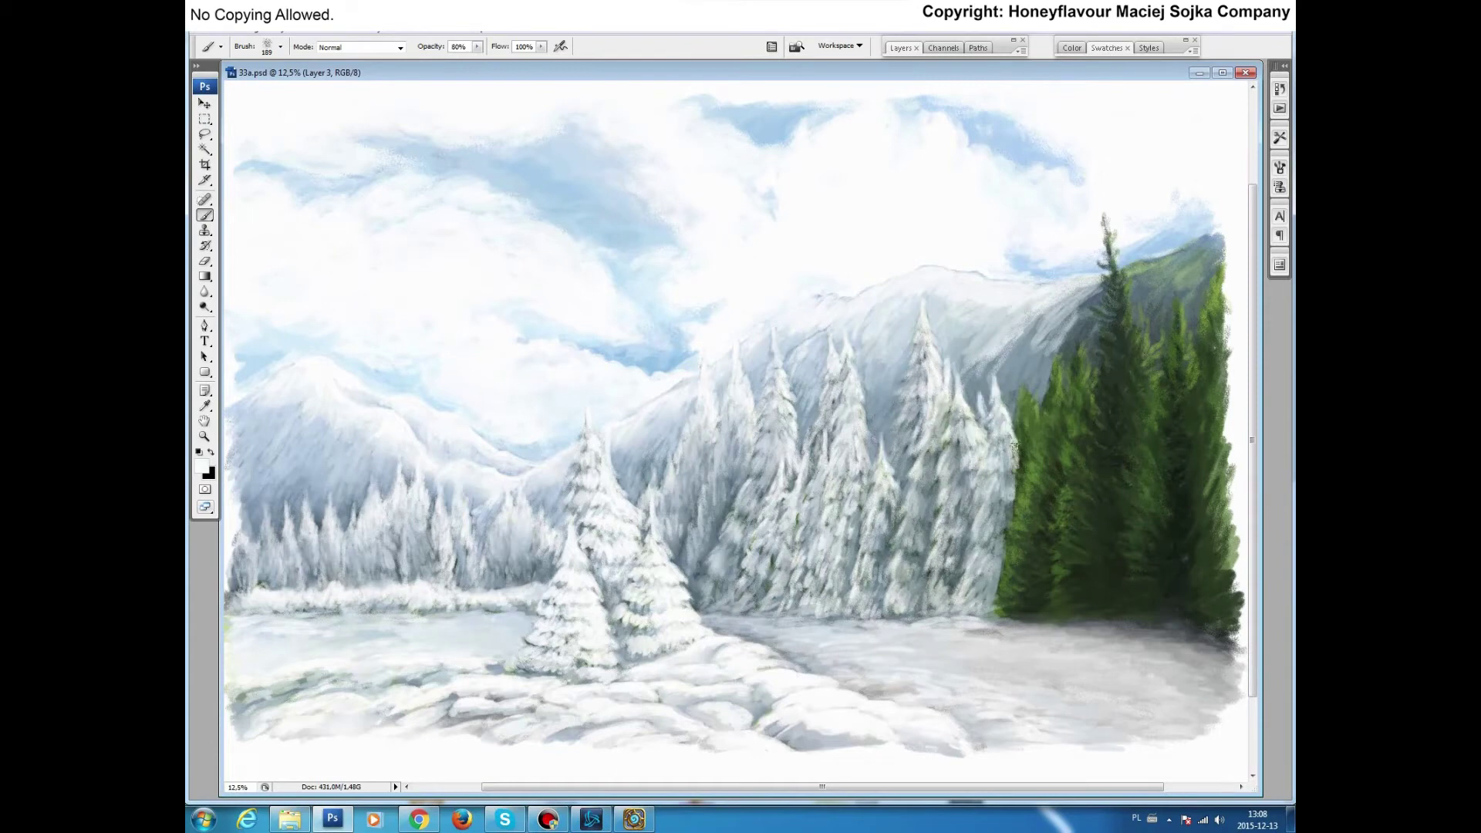
Step: Shape a greyish-white snowy fir over the green forest's left edge
drag(1031, 358, 1014, 475)
drag(1003, 571, 999, 617)
drag(1046, 435, 1042, 486)
drag(1034, 409, 1011, 609)
drag(1034, 544, 1018, 614)
drag(1053, 436, 1038, 517)
drag(1057, 335, 1019, 509)
Step: Form more snow-covered trees and lighten the forest base and nearby slope
drag(1053, 397, 1045, 475)
drag(1042, 347, 1045, 532)
mouse_move(1037, 435)
mouse_down()
mouse_move(1035, 546)
mouse_move(1006, 567)
mouse_up()
drag(1051, 378, 1003, 617)
mouse_move(1049, 540)
mouse_down()
mouse_move(1033, 606)
mouse_move(1068, 633)
mouse_move(1091, 629)
mouse_up()
drag(1072, 332, 1061, 378)
mouse_move(1100, 286)
mouse_down()
mouse_move(1066, 309)
mouse_move(1095, 491)
mouse_move(1080, 617)
mouse_up()
Step: Paint snow down the tree left of the forest to the ground and whiten its top
click(281, 46)
drag(1079, 358, 1078, 481)
drag(1080, 410, 1071, 550)
drag(1076, 475, 1061, 621)
click(280, 46)
drag(254, 77, 231, 77)
alt+click(1068, 398)
drag(1070, 393, 1072, 379)
Step: Cover the tall dark conifer on the right with grey and white snow
mouse_move(1105, 220)
mouse_down()
mouse_move(1142, 428)
mouse_move(1127, 494)
mouse_up()
click(280, 46)
mouse_move(1111, 294)
mouse_down()
mouse_move(1138, 501)
mouse_move(1111, 571)
mouse_move(1161, 591)
mouse_move(1111, 617)
mouse_up()
alt+click(997, 493)
mouse_move(1121, 341)
mouse_down()
mouse_move(1108, 232)
mouse_move(1127, 324)
mouse_up()
mouse_move(1111, 239)
mouse_down()
mouse_move(1111, 355)
mouse_move(1107, 229)
mouse_move(1111, 285)
mouse_up()
mouse_move(1130, 312)
mouse_down()
mouse_move(1157, 397)
mouse_move(1134, 401)
mouse_move(1157, 432)
mouse_move(1118, 451)
mouse_up()
Step: Load sampled light grey snow onto the right conifer's lower branches
alt+click(1111, 370)
alt+click(1103, 432)
drag(1104, 367, 1103, 463)
drag(1100, 397, 1111, 474)
mouse_move(1104, 340)
mouse_down()
mouse_move(1127, 432)
mouse_move(1188, 447)
mouse_up()
Step: Add more sampled snow shades across the right conifer's lower branches
alt+click(1142, 463)
alt+click(1103, 486)
drag(1084, 471, 1154, 509)
mouse_move(1103, 436)
mouse_down()
mouse_move(1180, 501)
mouse_move(1128, 417)
mouse_up()
alt+click(1142, 472)
mouse_move(1088, 507)
mouse_down()
mouse_move(1139, 537)
mouse_move(1118, 563)
mouse_move(1154, 570)
mouse_up()
mouse_move(1061, 452)
mouse_down()
mouse_move(1067, 533)
mouse_move(1160, 525)
mouse_up()
Step: Snow over the right conifer's base with a shadow tone along its foot
drag(1091, 474, 1138, 605)
alt+click(1119, 494)
mouse_move(1107, 555)
mouse_down()
mouse_move(1157, 598)
mouse_move(1118, 628)
mouse_up()
mouse_move(1157, 621)
mouse_down()
mouse_move(1207, 644)
mouse_move(1092, 640)
mouse_move(1169, 606)
mouse_up()
alt+click(1203, 636)
drag(1180, 490, 1158, 618)
alt+click(1150, 588)
mouse_move(1140, 520)
mouse_down()
mouse_move(1141, 602)
mouse_move(1095, 559)
mouse_move(1084, 598)
mouse_up()
alt+click(1153, 324)
mouse_move(1103, 286)
mouse_down()
mouse_move(1054, 301)
mouse_move(1103, 344)
mouse_move(1219, 236)
mouse_up()
Step: Paint grey-white snowy tree shapes over the upper-right green slope
alt+click(1134, 278)
alt+click(1161, 343)
mouse_move(1165, 340)
mouse_down()
mouse_move(1162, 409)
mouse_move(1134, 281)
mouse_move(1219, 247)
mouse_move(1173, 339)
mouse_move(1188, 371)
mouse_up()
alt+click(1157, 293)
alt+click(1180, 317)
mouse_move(1219, 255)
mouse_down()
mouse_move(1200, 347)
mouse_move(1117, 393)
mouse_up()
alt+click(1188, 340)
mouse_move(1188, 340)
mouse_down()
mouse_move(1184, 424)
mouse_move(1227, 378)
mouse_up()
alt+click(1172, 340)
drag(1215, 309, 1219, 378)
alt+click(1138, 297)
mouse_move(1172, 278)
mouse_down()
mouse_move(1219, 239)
mouse_move(1173, 324)
mouse_up()
Step: With a bigger brush, cover the dark green trees and lower right corner with snow
key(bracketright)
drag(1208, 378, 1203, 494)
alt+click(1211, 463)
drag(1215, 440, 1218, 536)
drag(1216, 486, 1199, 574)
mouse_move(1204, 439)
mouse_down()
mouse_move(1196, 540)
mouse_move(1219, 548)
mouse_up()
drag(1215, 367, 1212, 447)
alt+click(1188, 532)
mouse_move(1192, 529)
mouse_down()
mouse_move(1226, 594)
mouse_move(1212, 617)
mouse_up()
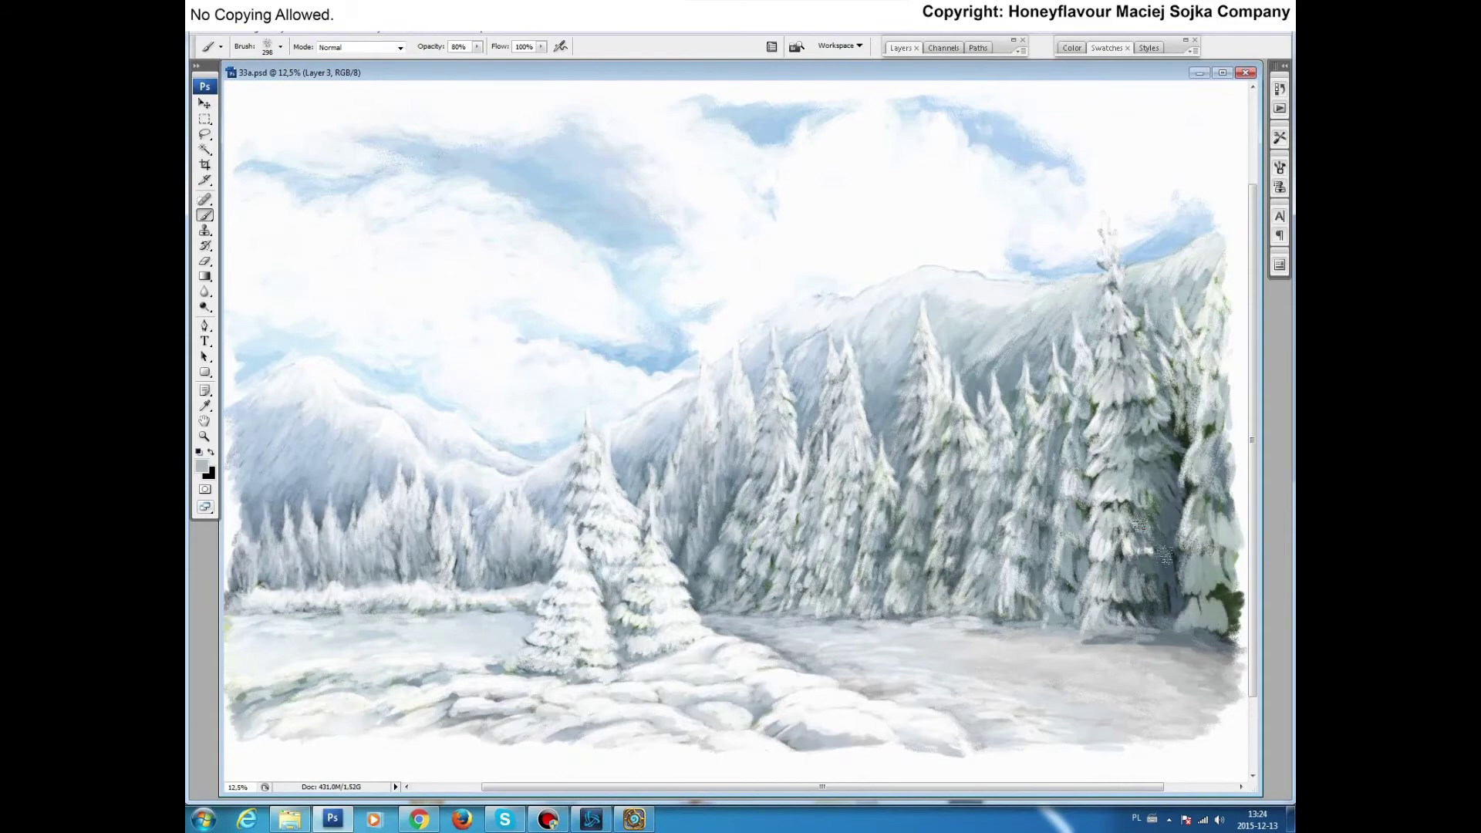
drag(1138, 524, 1227, 649)
mouse_move(1111, 632)
mouse_down()
mouse_move(1227, 663)
mouse_move(1127, 689)
mouse_up()
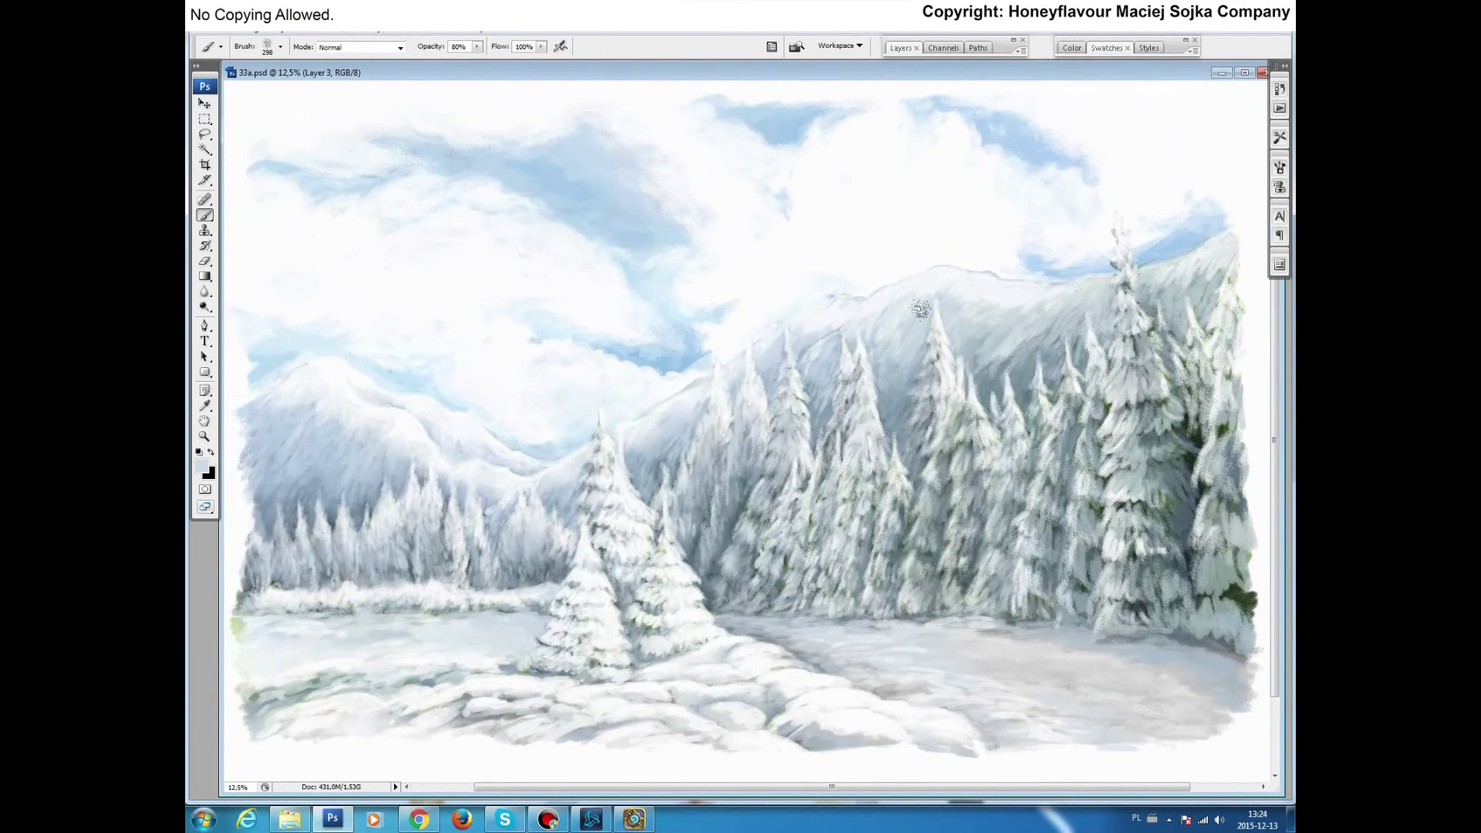
Step: Brush snow at 70% over the right-side trees and lower-right ground, then lighten the ridge at 30%
key(3)
key(7)
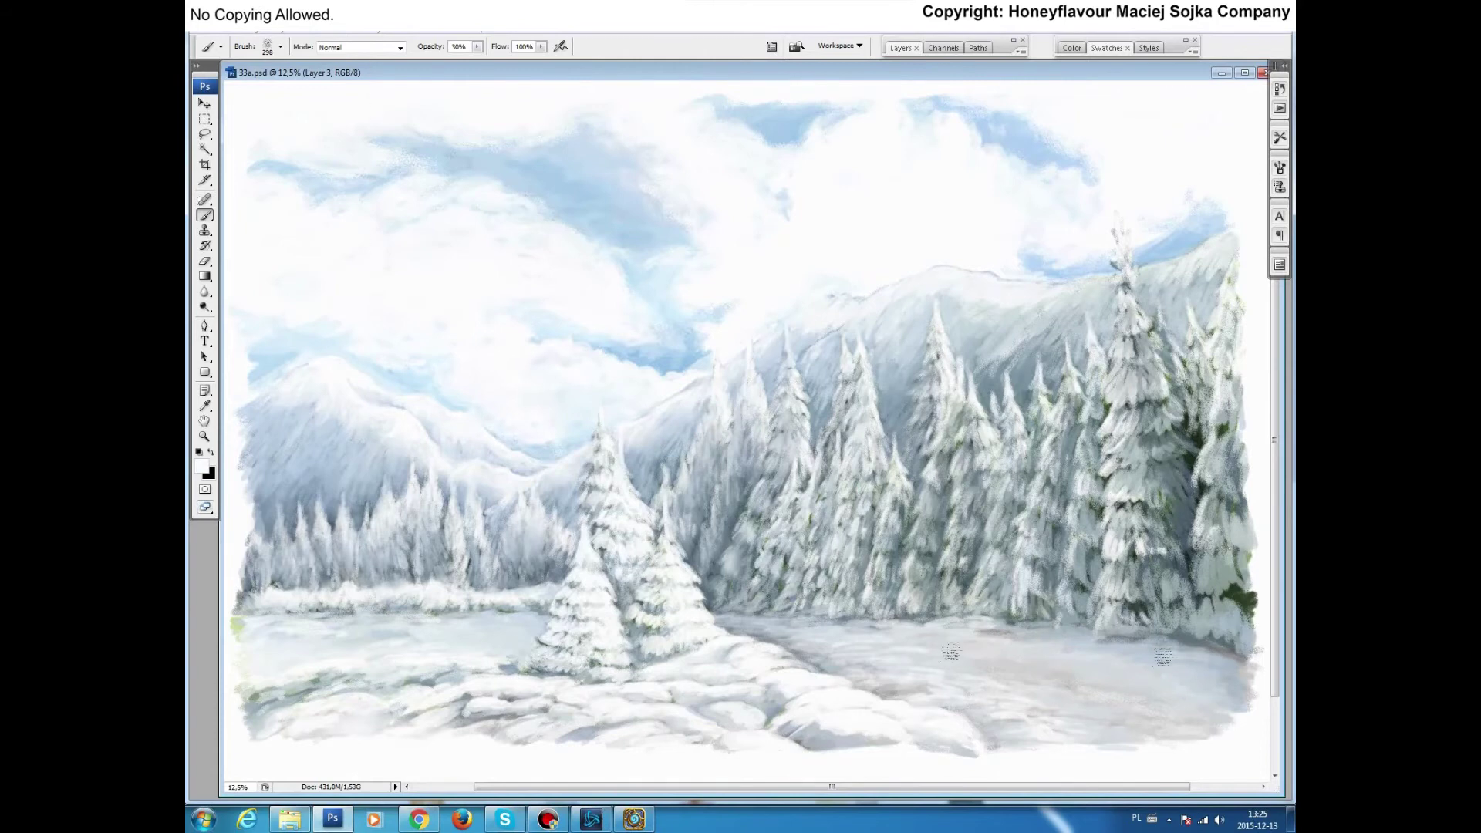
drag(1199, 432, 1196, 633)
drag(1234, 505, 1231, 610)
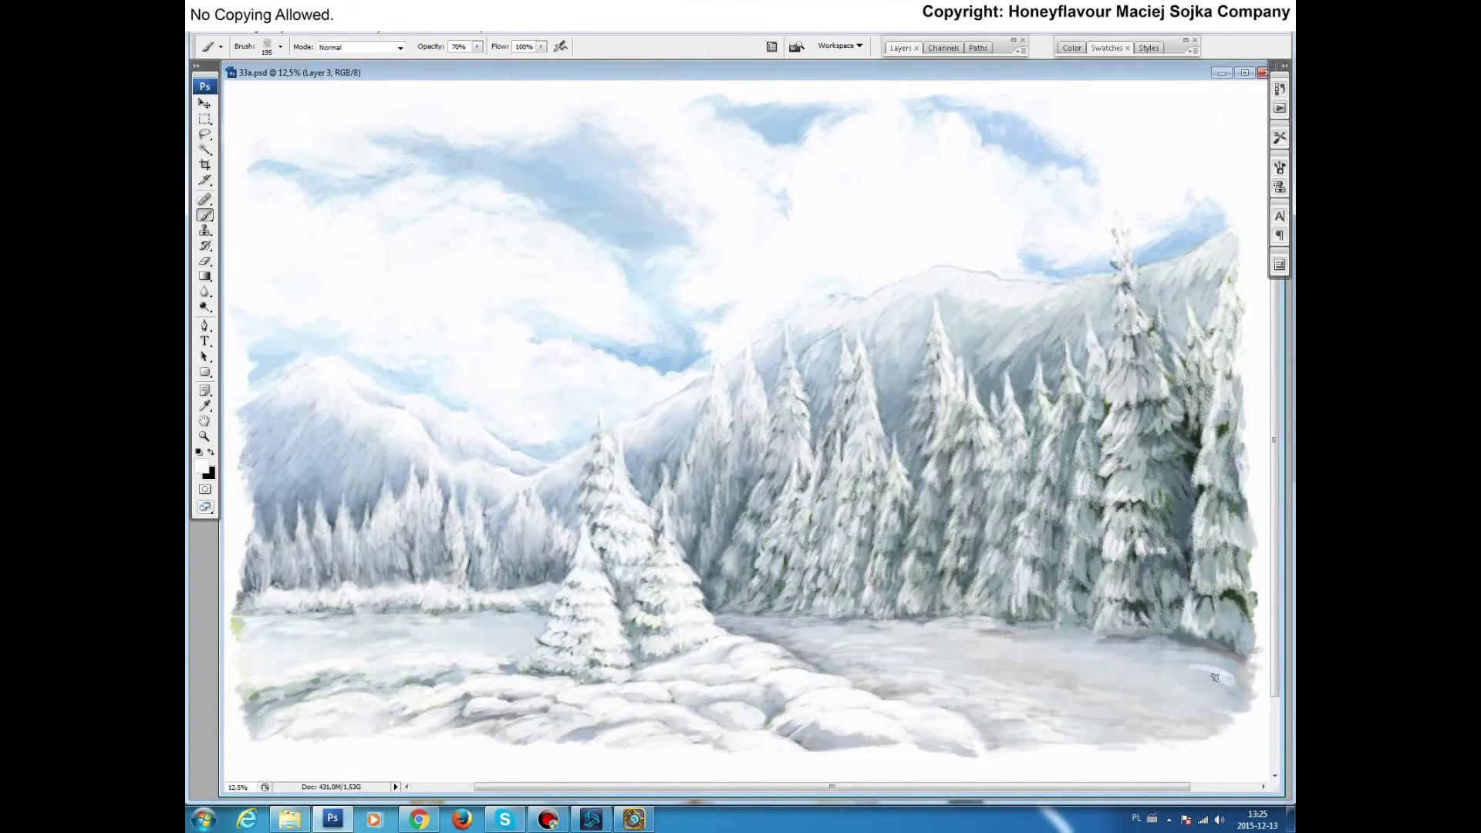
drag(1226, 663, 1204, 726)
drag(1080, 641, 1219, 664)
drag(1096, 683, 1122, 742)
drag(1079, 669, 926, 664)
key(3)
drag(1204, 274, 1096, 309)
Step: On a new layer at 20% opacity, spread haze across the forest and snowy foreground
key(ctrl+shift+alt+n)
key(2)
drag(895, 370, 1073, 339)
mouse_move(1180, 324)
mouse_down()
mouse_move(1043, 403)
mouse_move(1188, 417)
mouse_up()
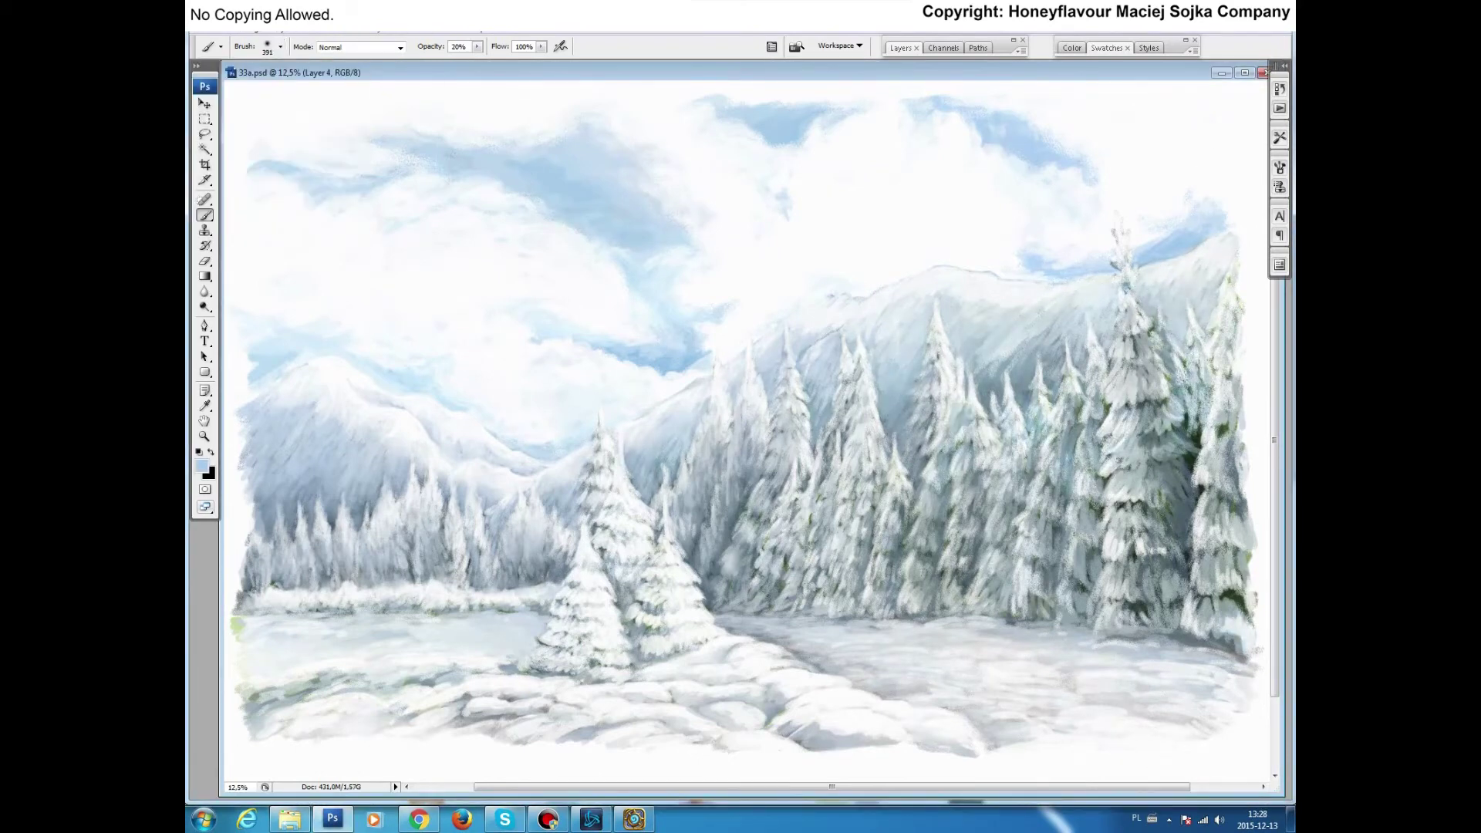
drag(925, 455, 718, 501)
drag(833, 656, 540, 540)
drag(416, 525, 309, 540)
drag(369, 423, 586, 478)
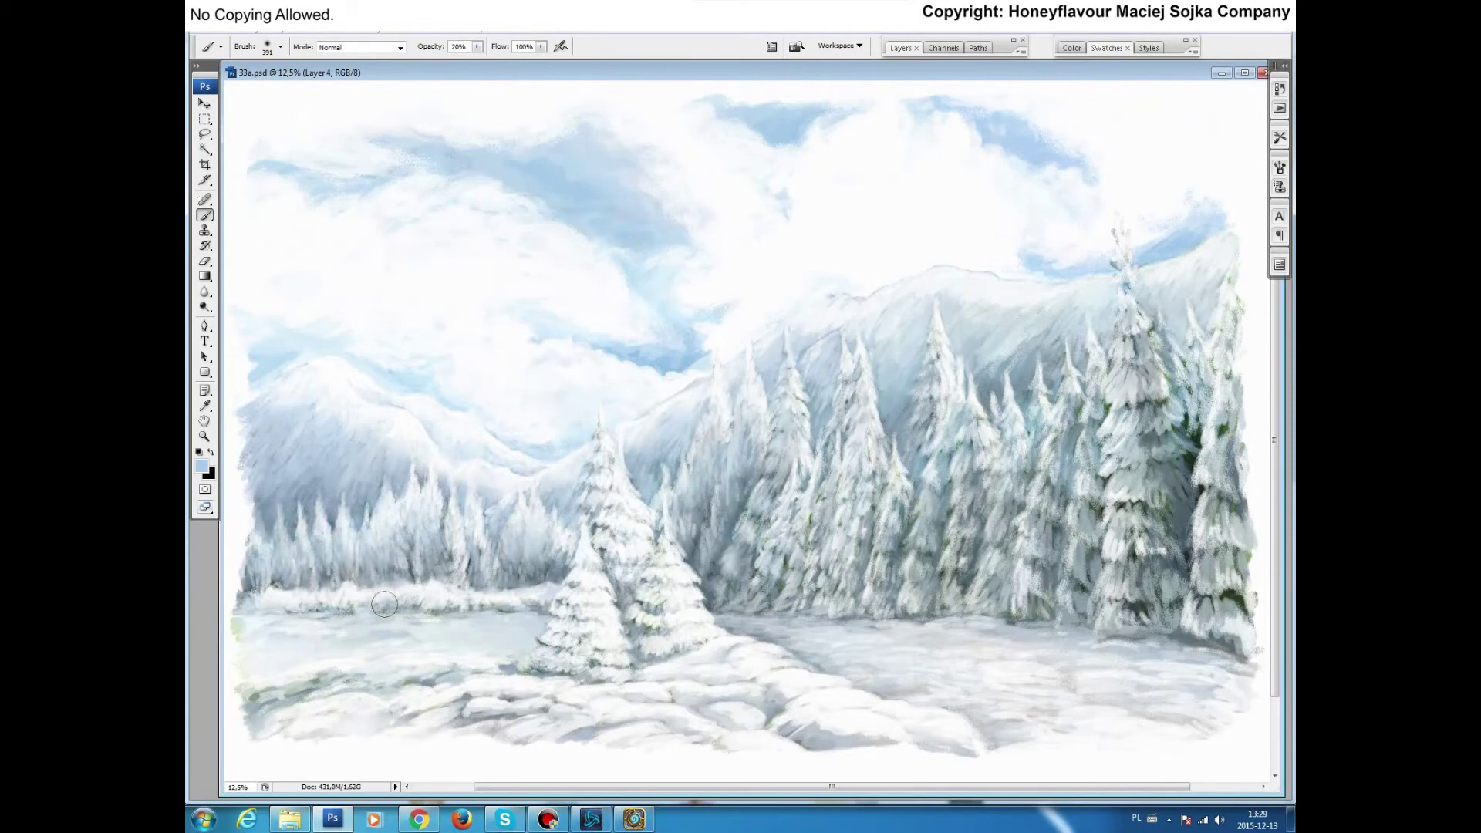
drag(254, 610, 710, 547)
drag(772, 494, 309, 695)
drag(802, 733, 642, 590)
Step: Soften the mountain ridge, sky and trees with faint white mist
alt+click(936, 252)
mouse_move(936, 252)
mouse_down()
mouse_move(993, 291)
mouse_move(903, 255)
mouse_move(981, 264)
mouse_move(800, 265)
mouse_up()
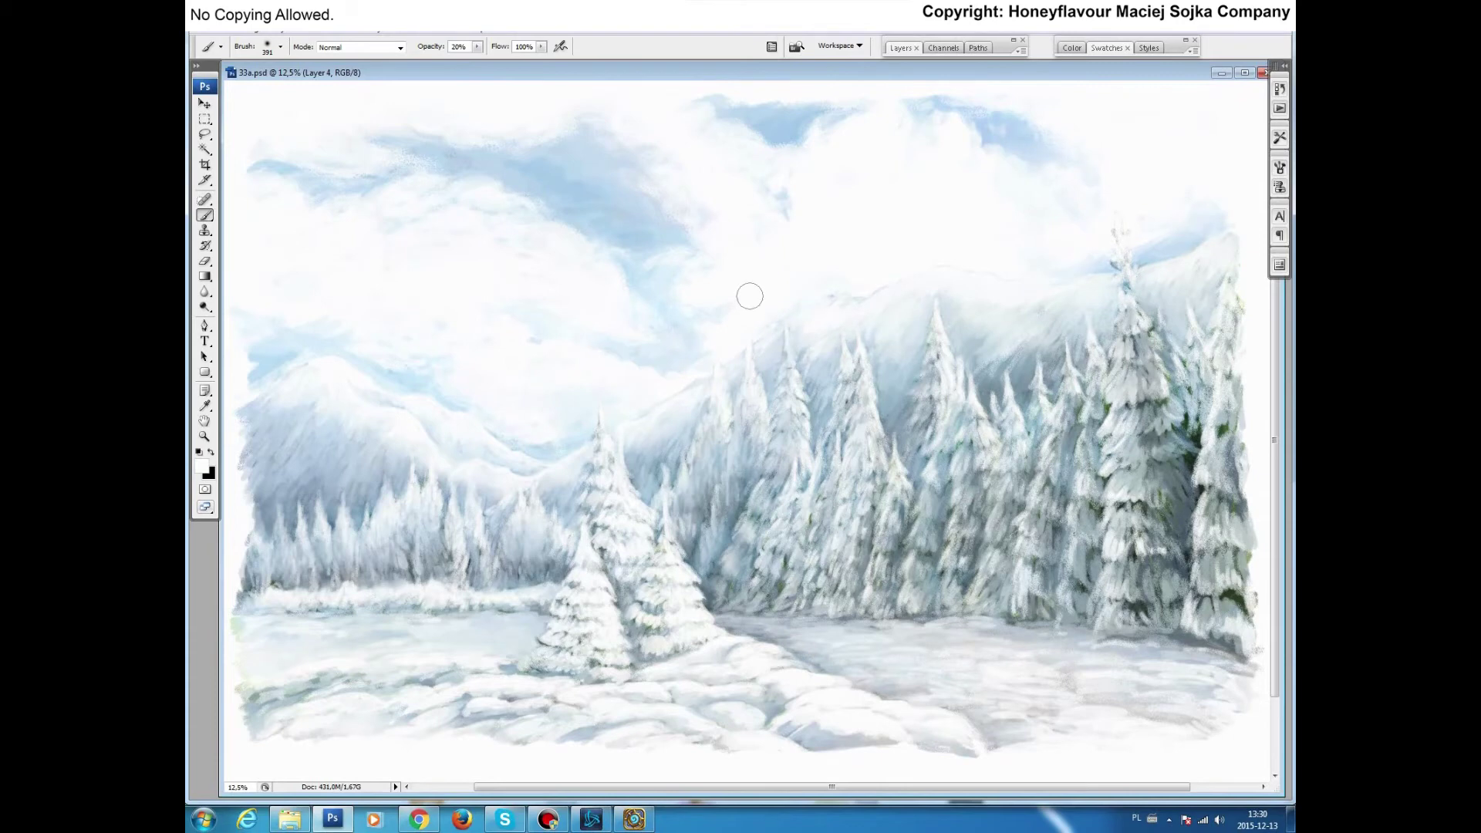
drag(648, 355, 602, 403)
drag(695, 463, 386, 621)
drag(1080, 386, 1180, 401)
Step: On a new layer, use the 121 brush at full opacity to brighten central firs and the ridge
key(ctrl+shift+alt+n)
key(0)
click(280, 46)
click(231, 178)
mouse_move(789, 339)
mouse_down()
mouse_move(794, 455)
mouse_move(821, 463)
mouse_move(878, 405)
mouse_move(884, 451)
mouse_up()
drag(949, 331, 995, 417)
drag(1059, 289, 1204, 247)
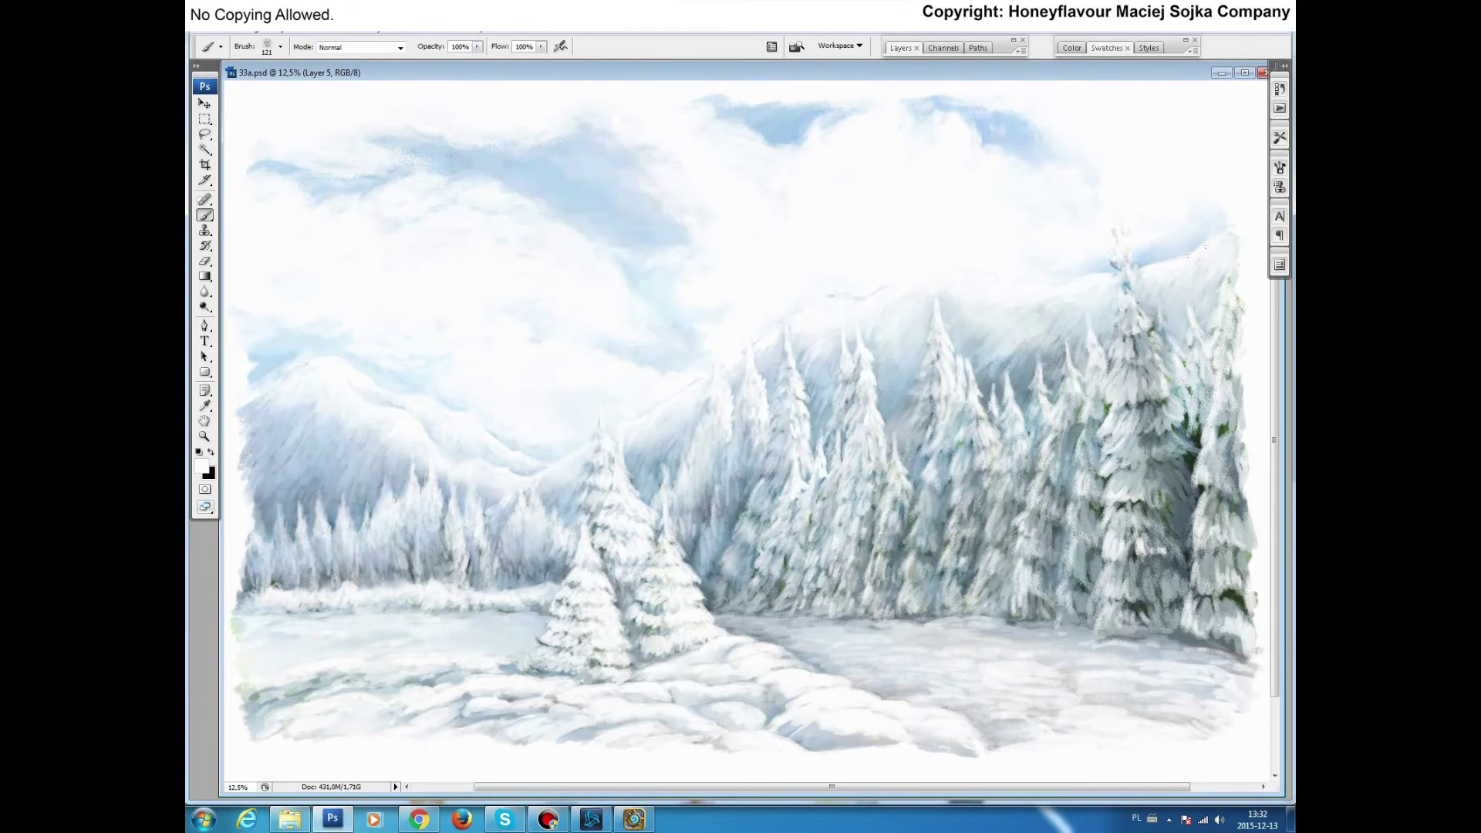
Step: Brighten the central fir, the tall right fir and the other right-side firs along the ridge
mouse_move(603, 451)
mouse_down()
mouse_move(672, 486)
mouse_move(698, 436)
mouse_up()
drag(784, 354, 785, 371)
drag(1138, 286, 1161, 362)
mouse_move(1099, 343)
mouse_down()
mouse_move(1089, 316)
mouse_move(1174, 370)
mouse_up()
drag(1134, 262, 1153, 363)
drag(1232, 279, 1235, 307)
drag(1208, 397, 1197, 474)
drag(1064, 389, 1049, 467)
drag(1080, 441, 1081, 491)
Step: Add short white highlights across the fir trees
drag(959, 440, 931, 478)
drag(918, 490, 922, 552)
drag(1198, 491, 1196, 590)
drag(1104, 601, 1104, 633)
drag(1063, 578, 1012, 585)
mouse_move(1005, 413)
mouse_down()
mouse_move(996, 494)
mouse_move(1002, 418)
mouse_up()
drag(775, 421, 771, 456)
drag(918, 420, 909, 446)
drag(768, 460, 765, 486)
mouse_move(1063, 441)
mouse_down()
mouse_move(999, 521)
mouse_move(1111, 486)
mouse_up()
Step: Brighten the two central firs and patches of the snowy foreground
drag(675, 513, 706, 613)
mouse_move(633, 471)
mouse_down()
mouse_move(652, 546)
mouse_move(590, 517)
mouse_up()
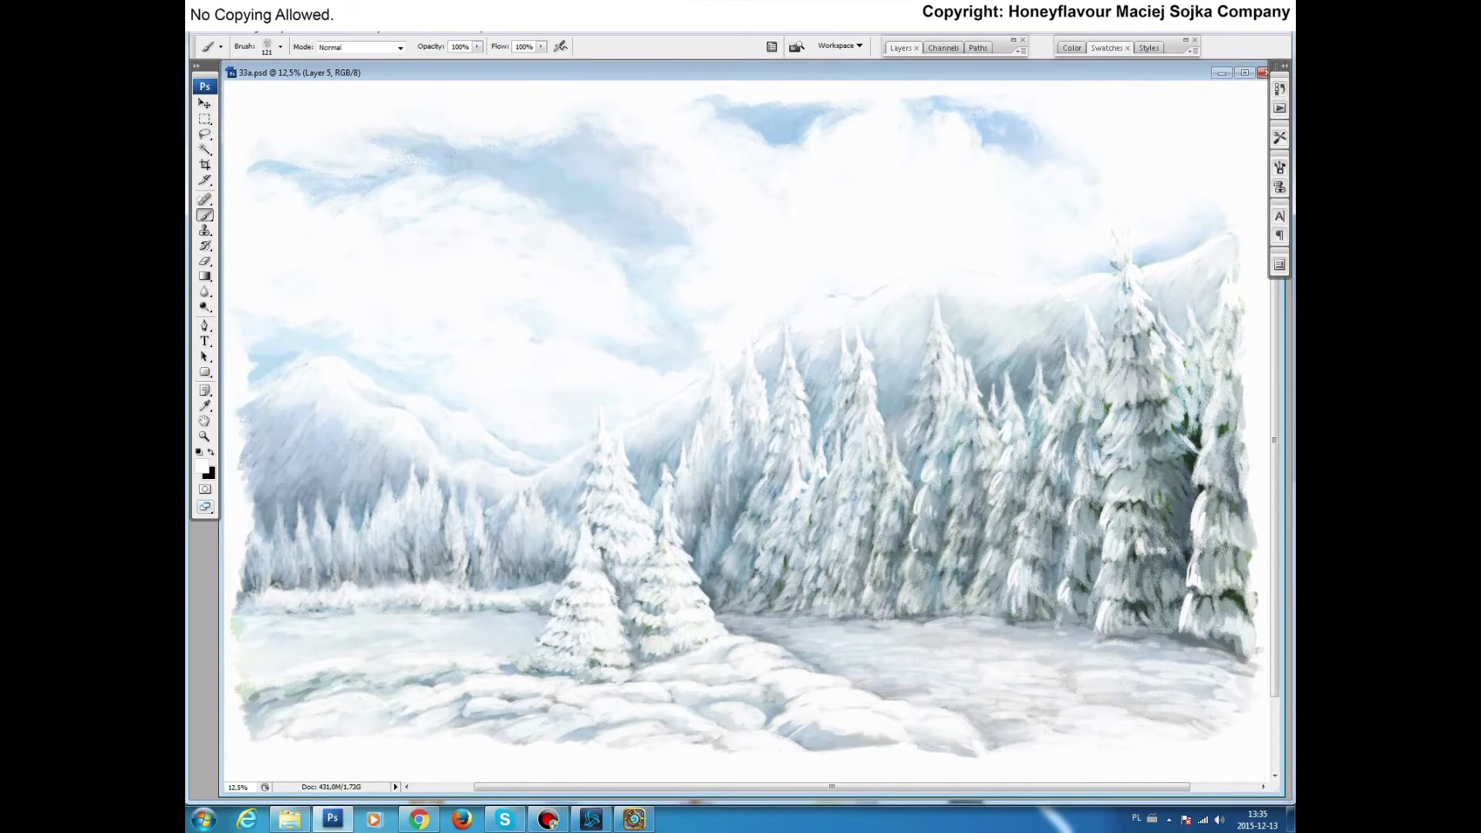
drag(614, 578, 629, 656)
drag(744, 637, 1003, 747)
drag(992, 622, 1030, 625)
drag(1188, 648, 1244, 662)
drag(563, 725, 494, 729)
drag(432, 671, 483, 718)
Step: Add small white touches to snow and trees, then start a snowflake layer with a hard round brush
drag(488, 611, 540, 640)
drag(827, 407, 828, 422)
drag(1198, 331, 1202, 366)
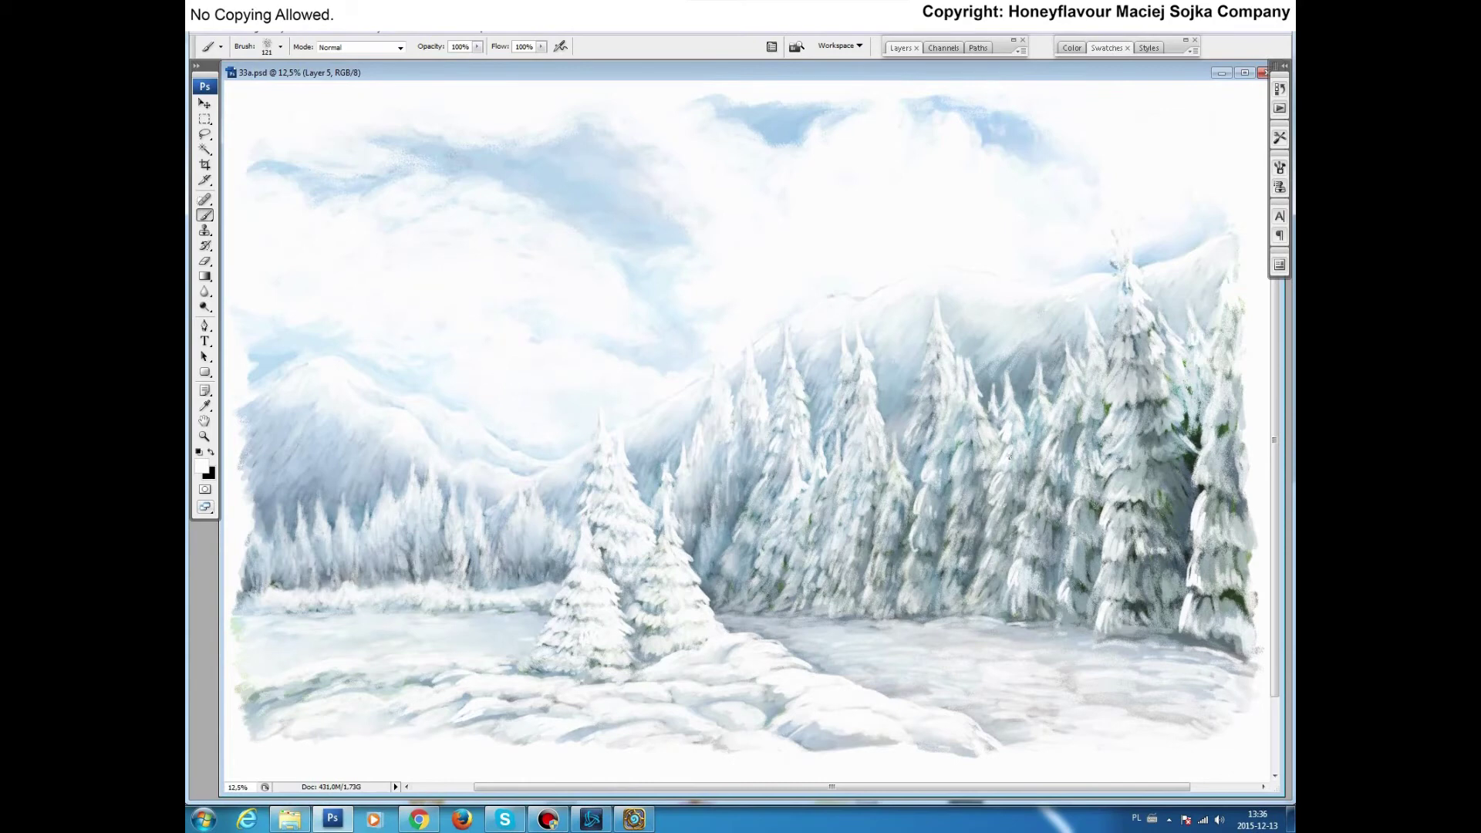
key(ctrl+shift+alt+n)
click(280, 46)
double_click(232, 154)
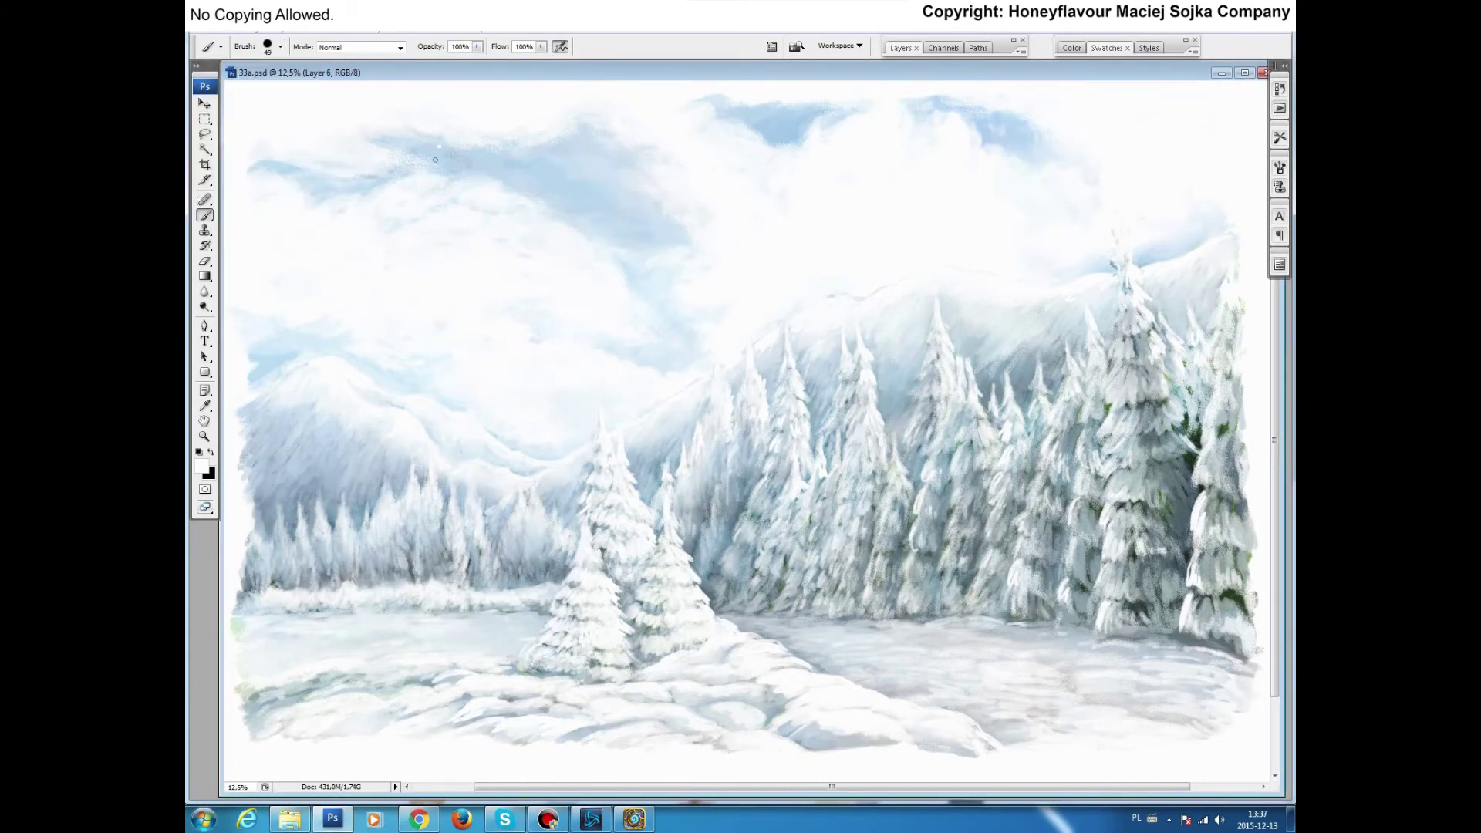
Step: Paint scattered snowflakes across the sky and clone them onto the left mountains
click(280, 46)
double_click(262, 193)
drag(440, 154, 595, 145)
key(s)
alt+click(544, 168)
drag(266, 509, 267, 386)
Step: Switch to the round 100 brush and clone more snowflakes among the right-side trees
key(b)
click(281, 46)
double_click(231, 116)
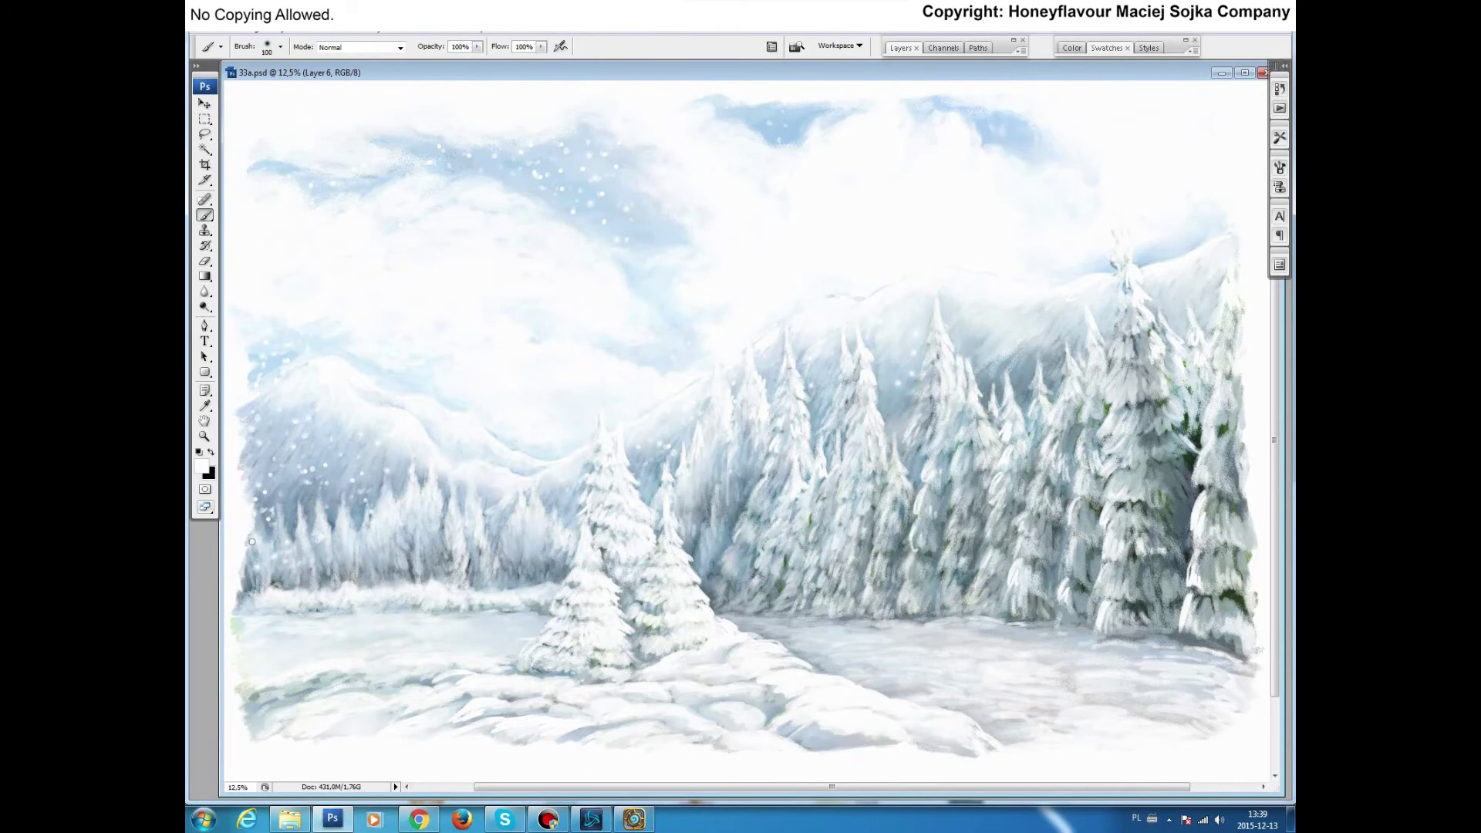
key(s)
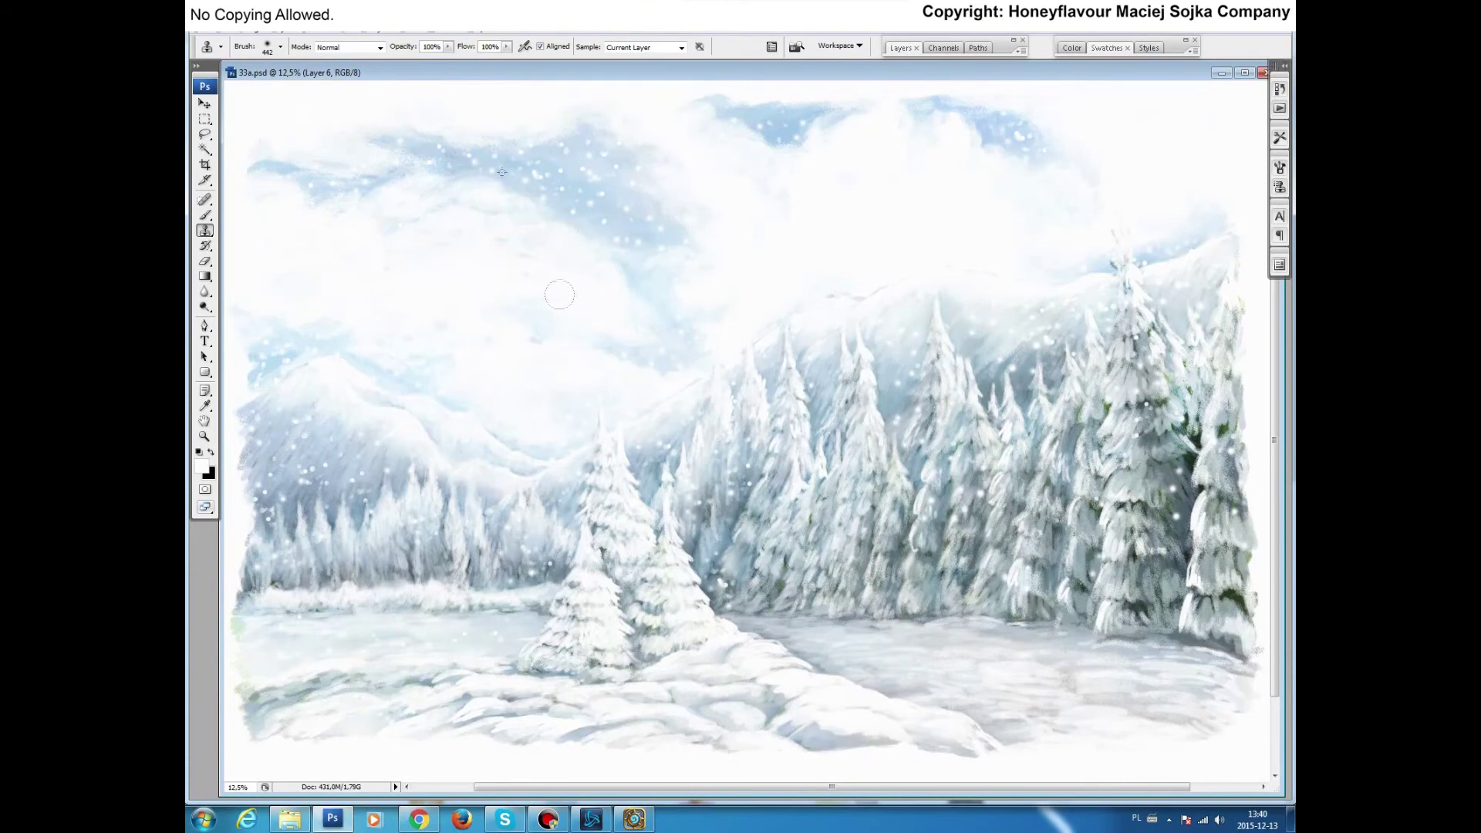
drag(1053, 563, 1100, 642)
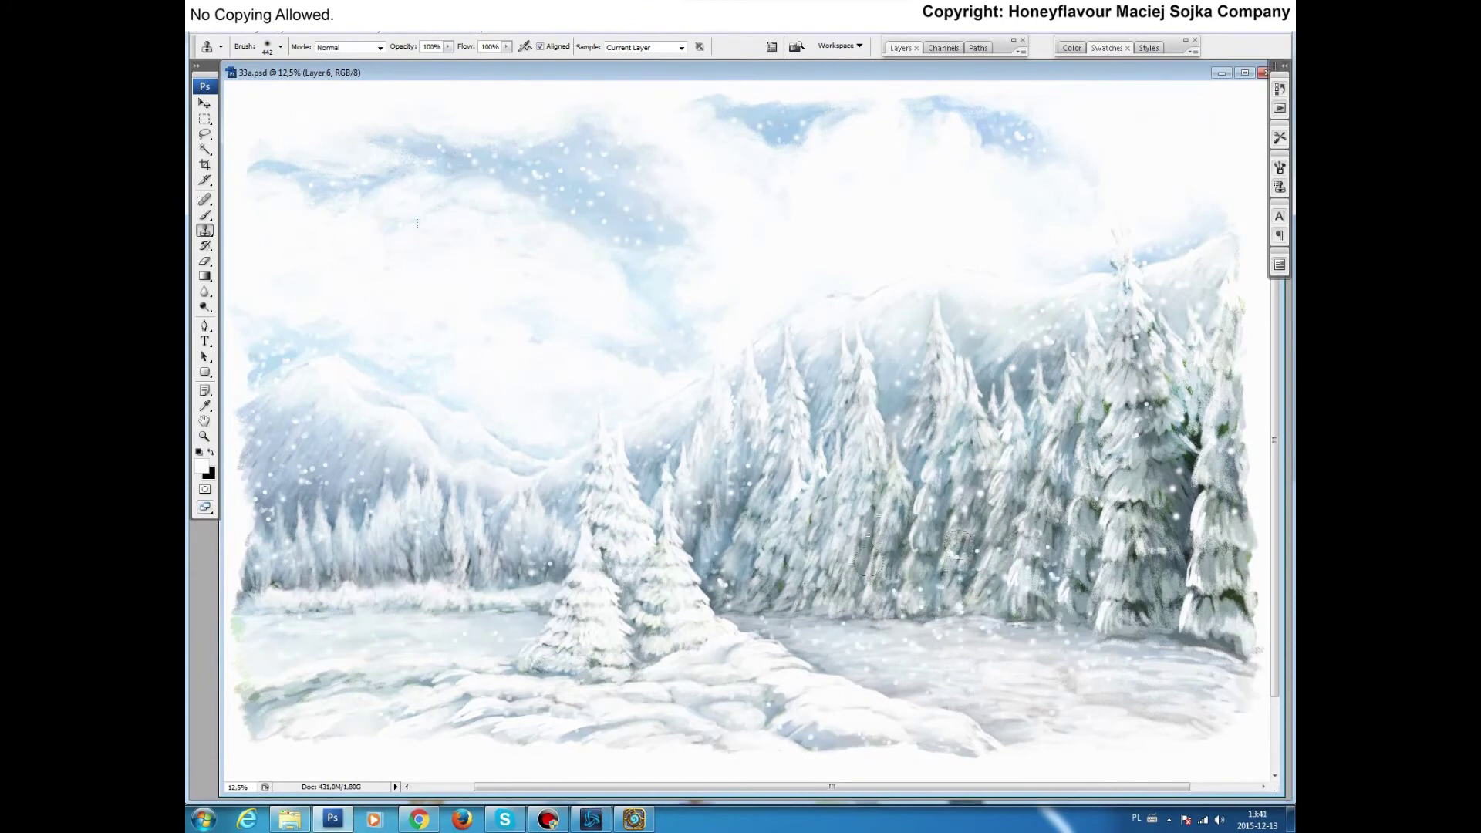
key(b)
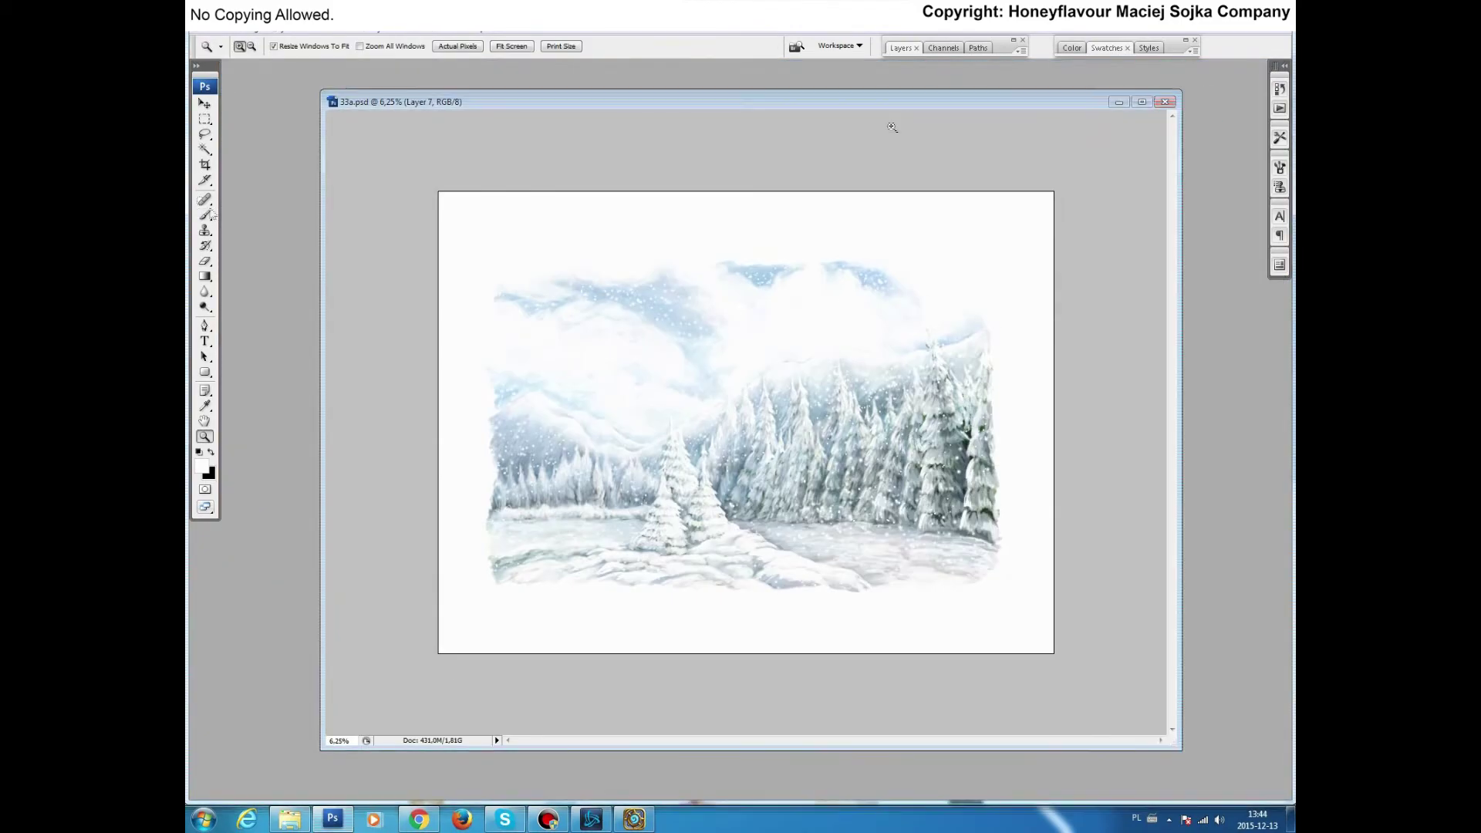
Step: Haze the snowy trees and whiten the clouds, then drop to 20% opacity with a light blue tint
drag(743, 422, 487, 515)
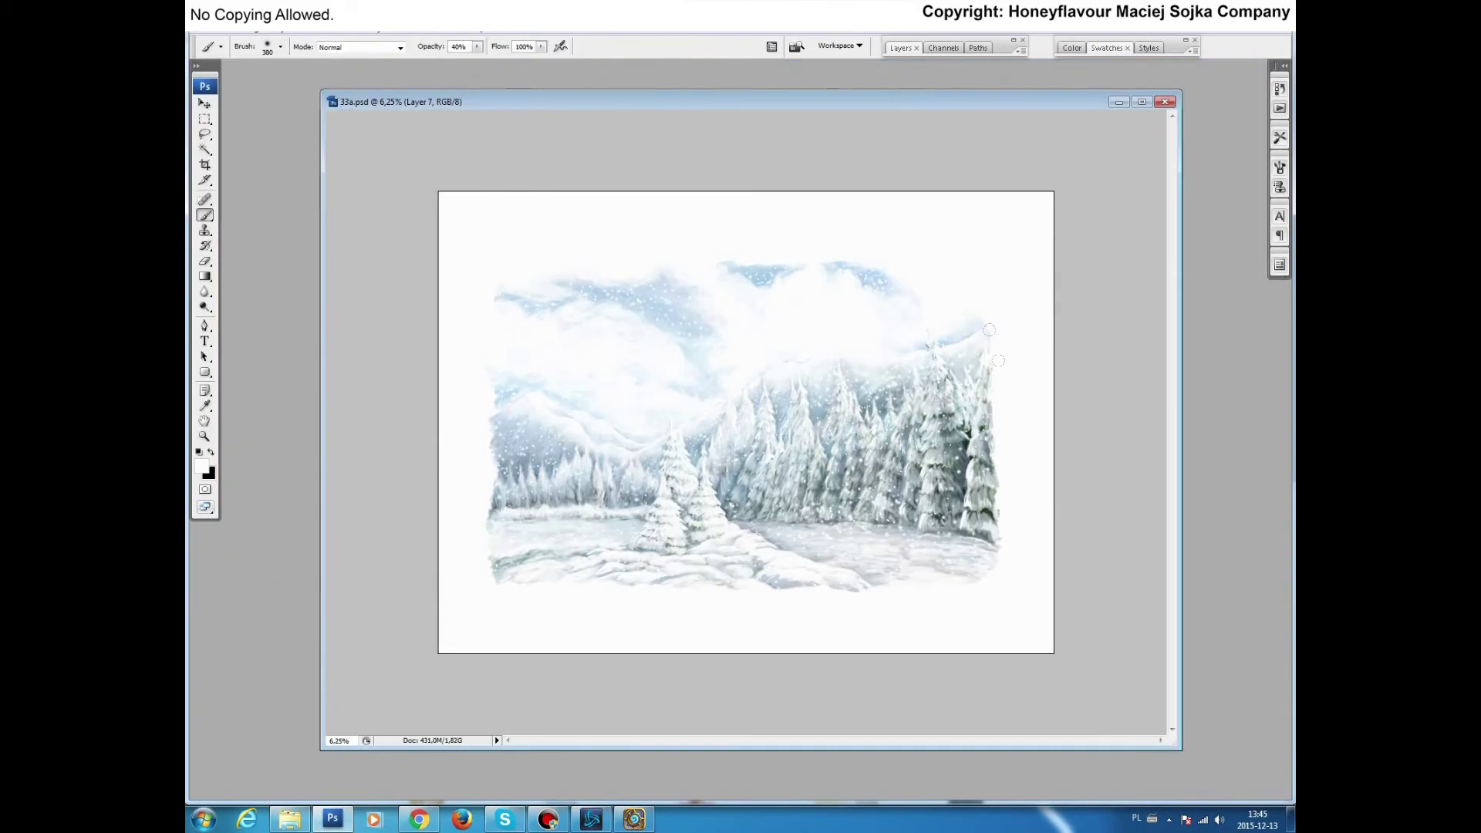
mouse_move(506, 296)
mouse_down()
mouse_move(721, 271)
mouse_move(992, 331)
mouse_up()
key(2)
alt+click(839, 387)
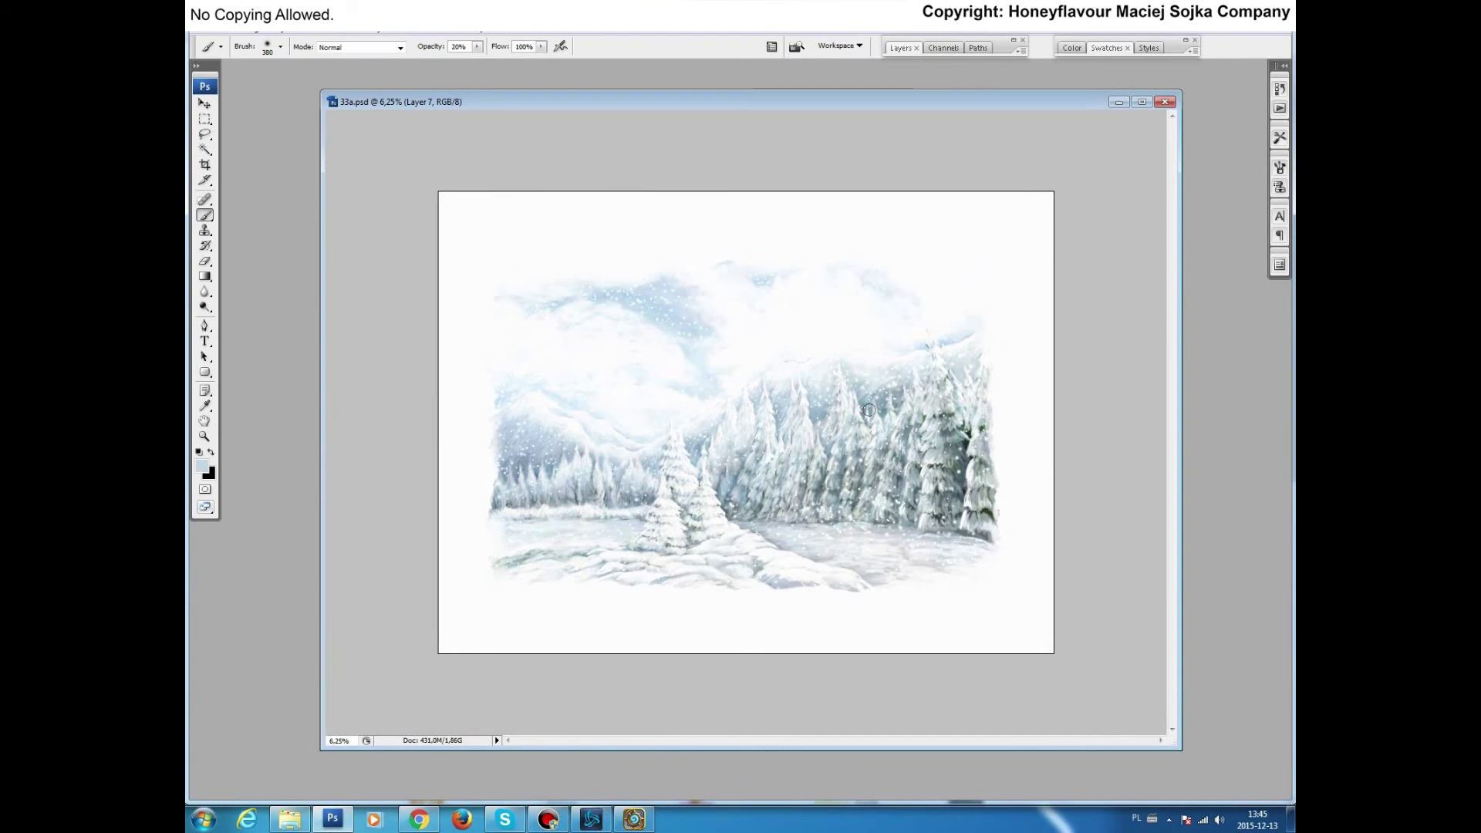